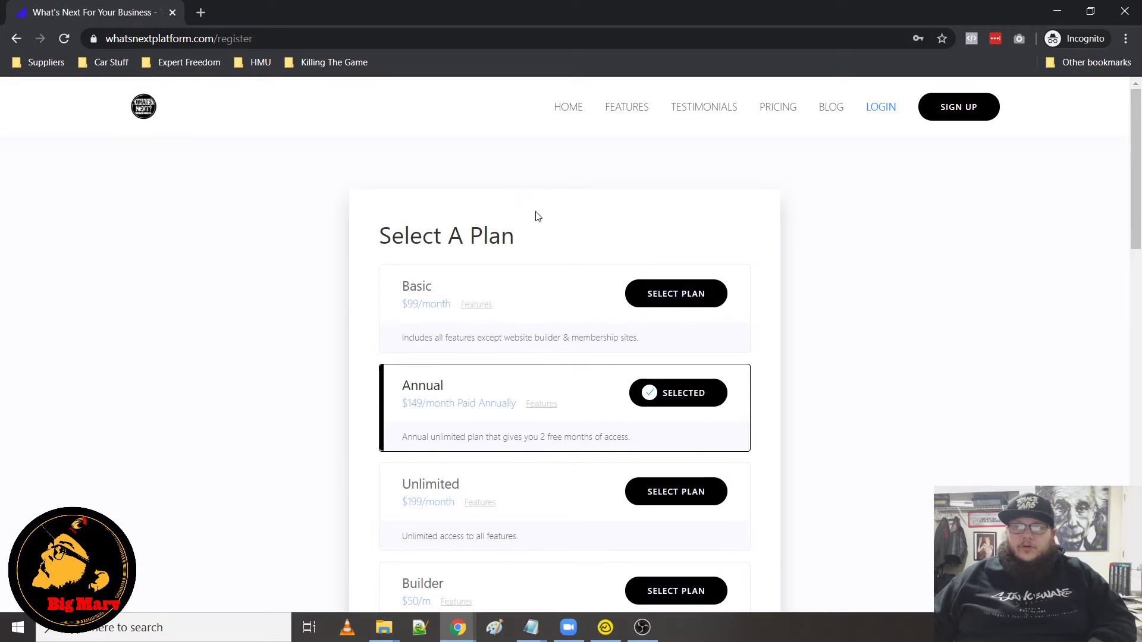
Review the plan options and the registration form on the sign-up page
scroll(569, 275, "down", 4)
scroll(557, 441, "up", 2)
scroll(523, 380, "up", 2)
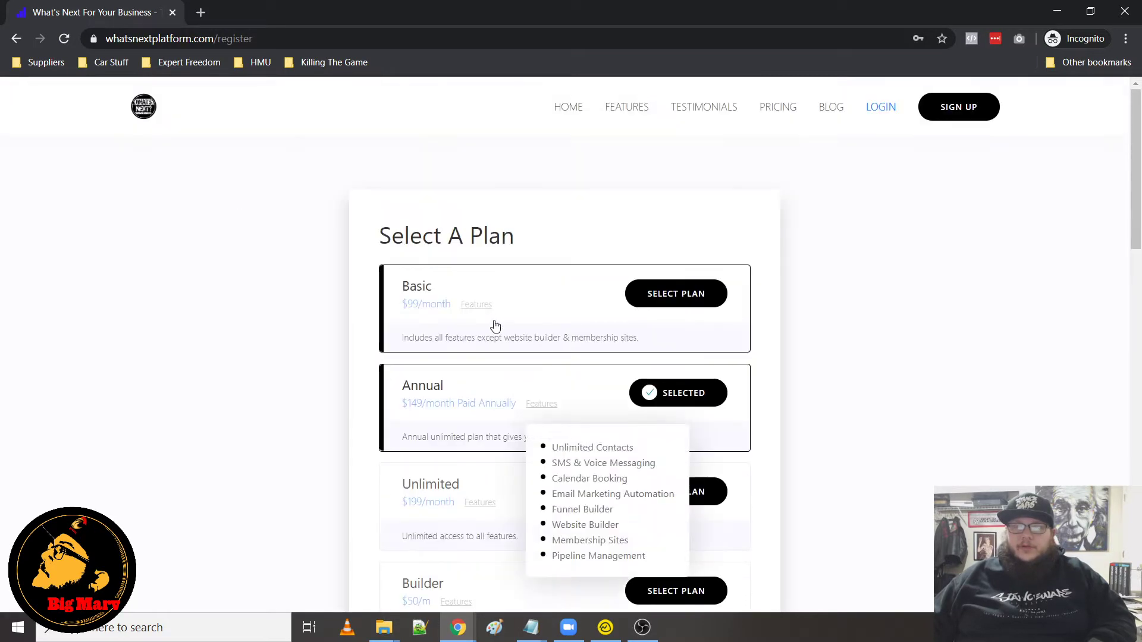
scroll(494, 324, "down", 4)
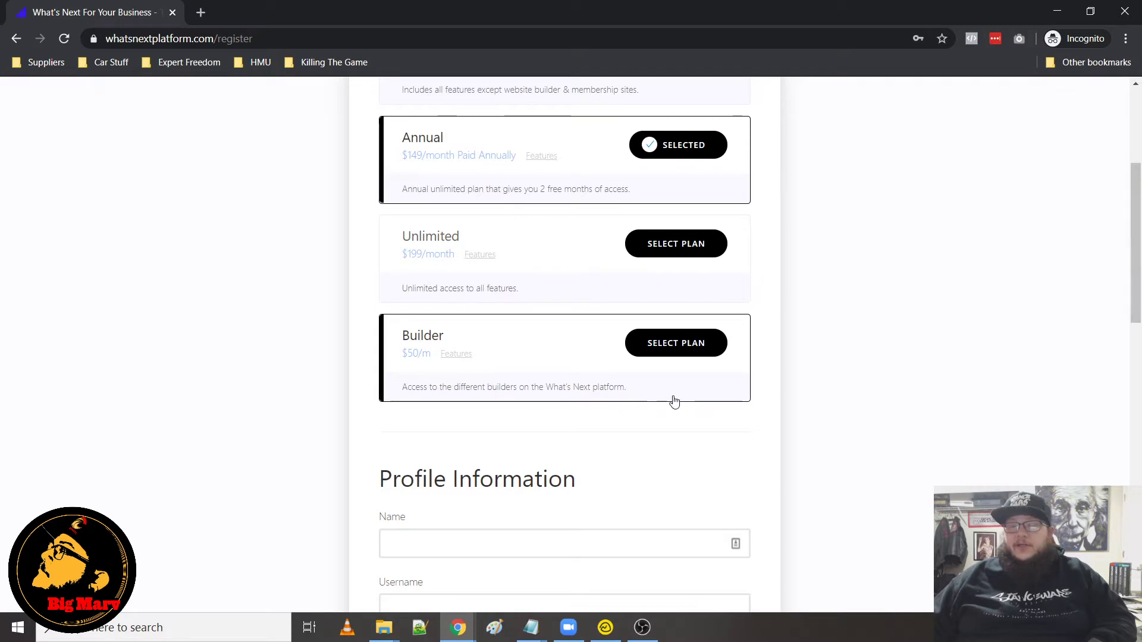
scroll(642, 386, "down", 8)
scroll(612, 373, "up", 8)
scroll(560, 379, "down", 4)
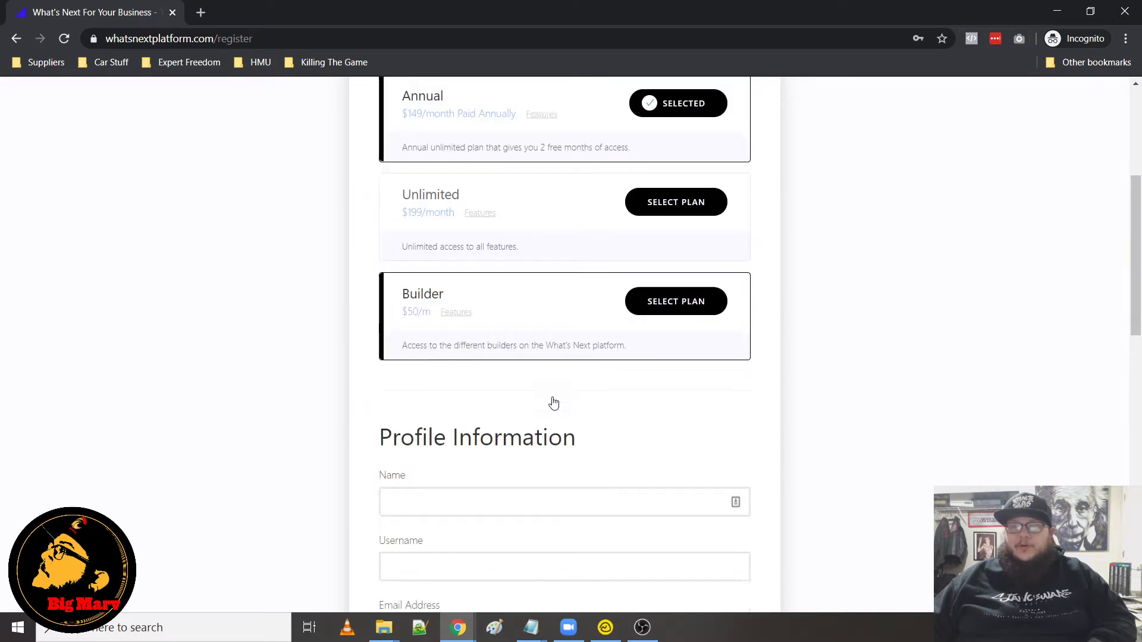
scroll(554, 400, "up", 4)
scroll(594, 399, "down", 8)
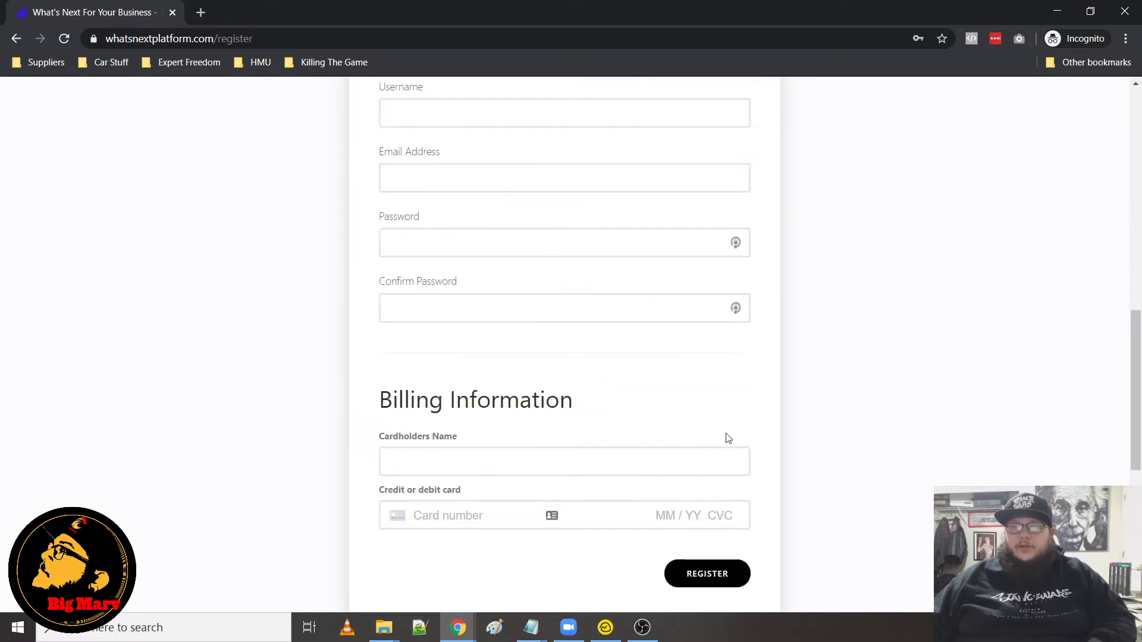
scroll(826, 426, "up", 12)
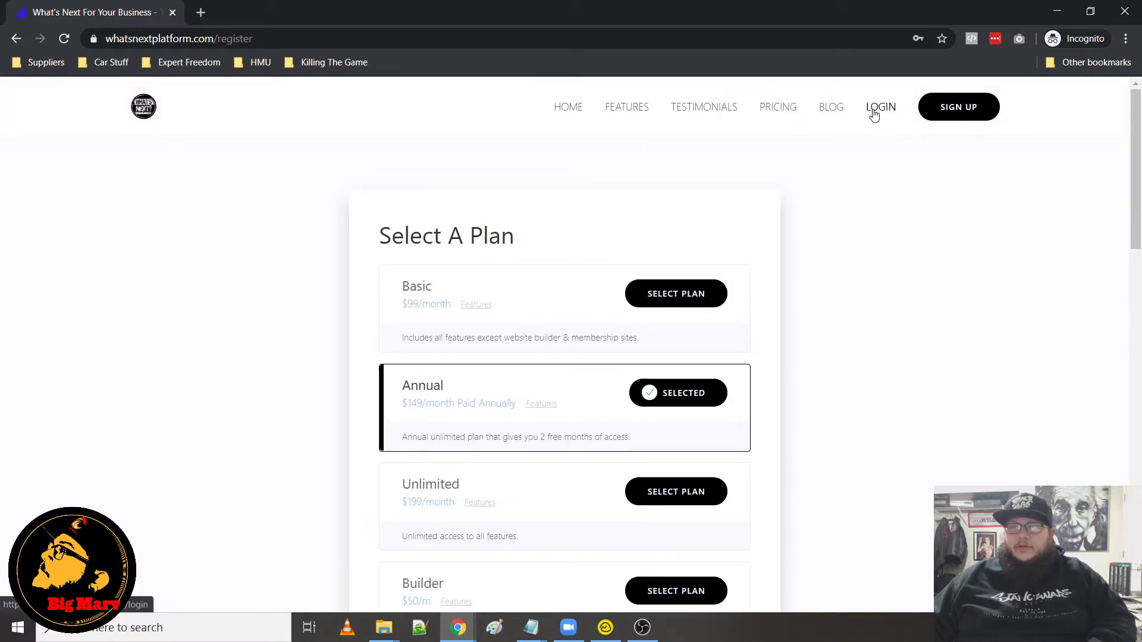
Log in with the account e-mail address and password
left_click(873, 114)
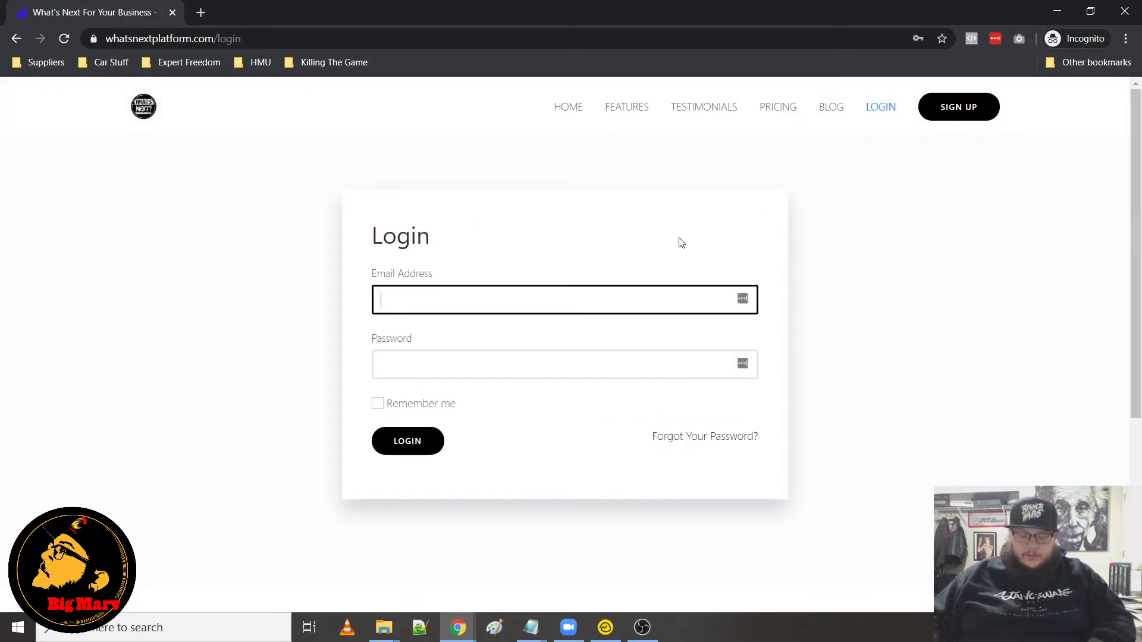
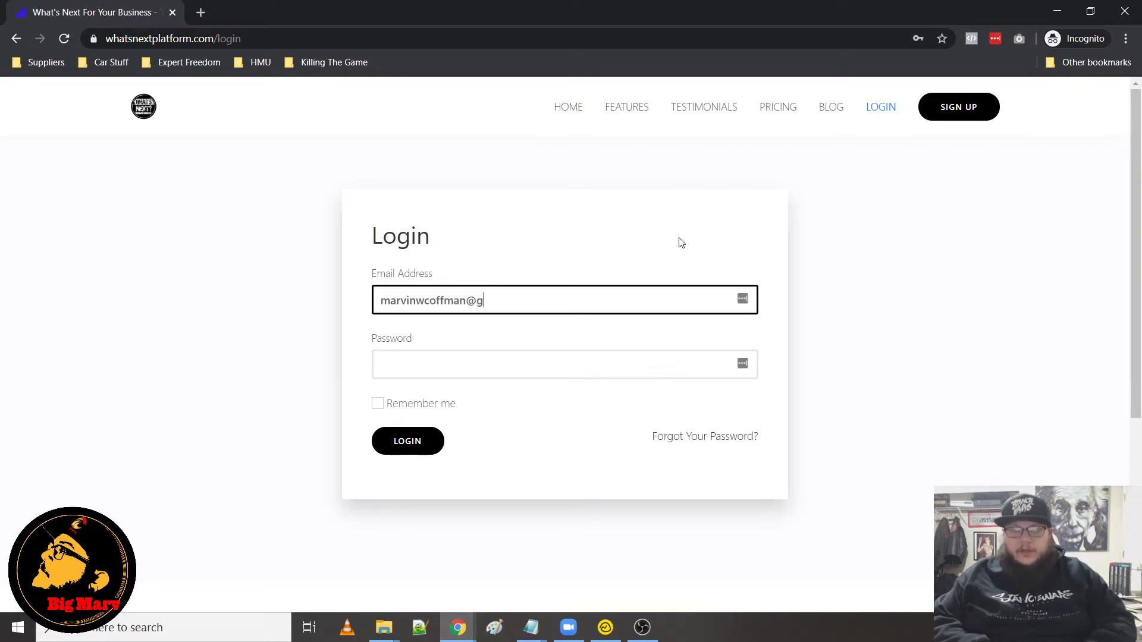
key("Tab")
type("•••")
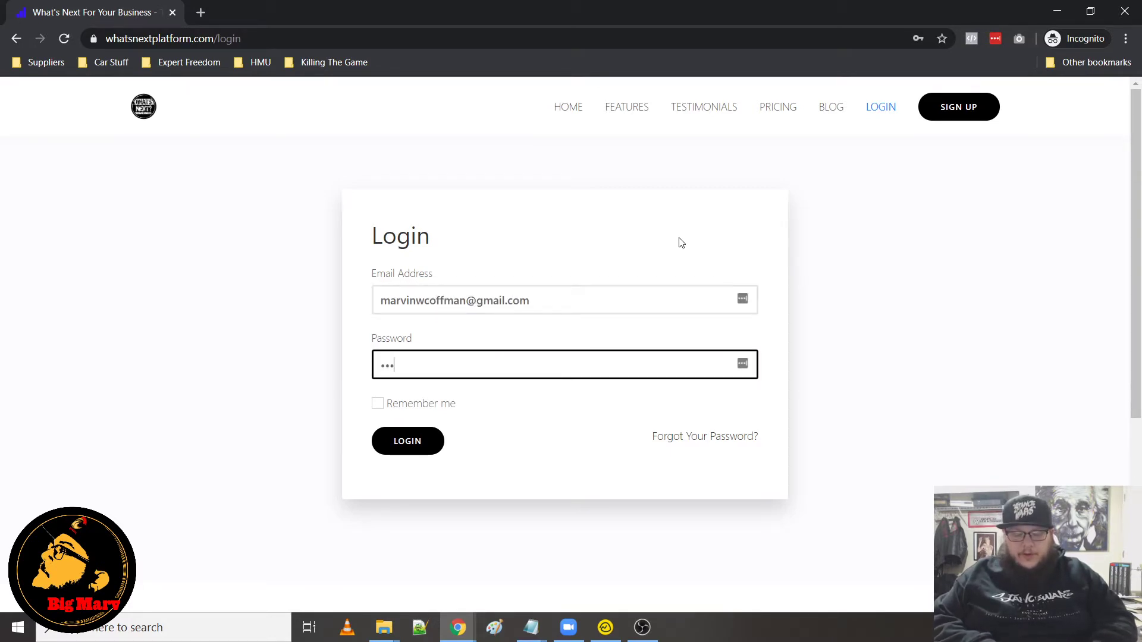
type("••••••••")
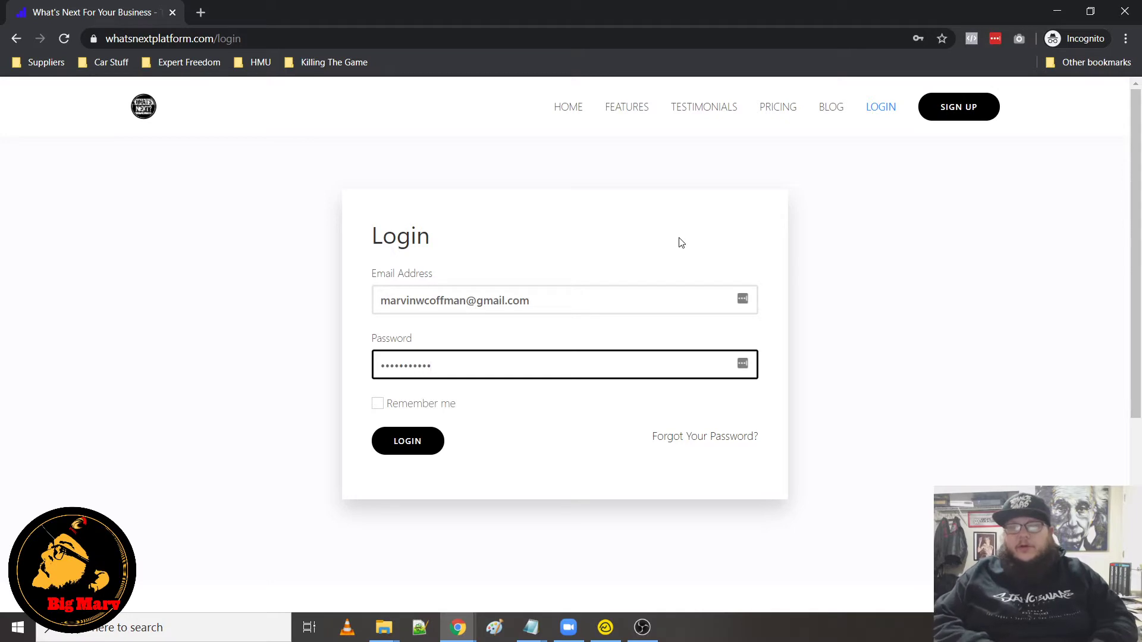
left_click(432, 453)
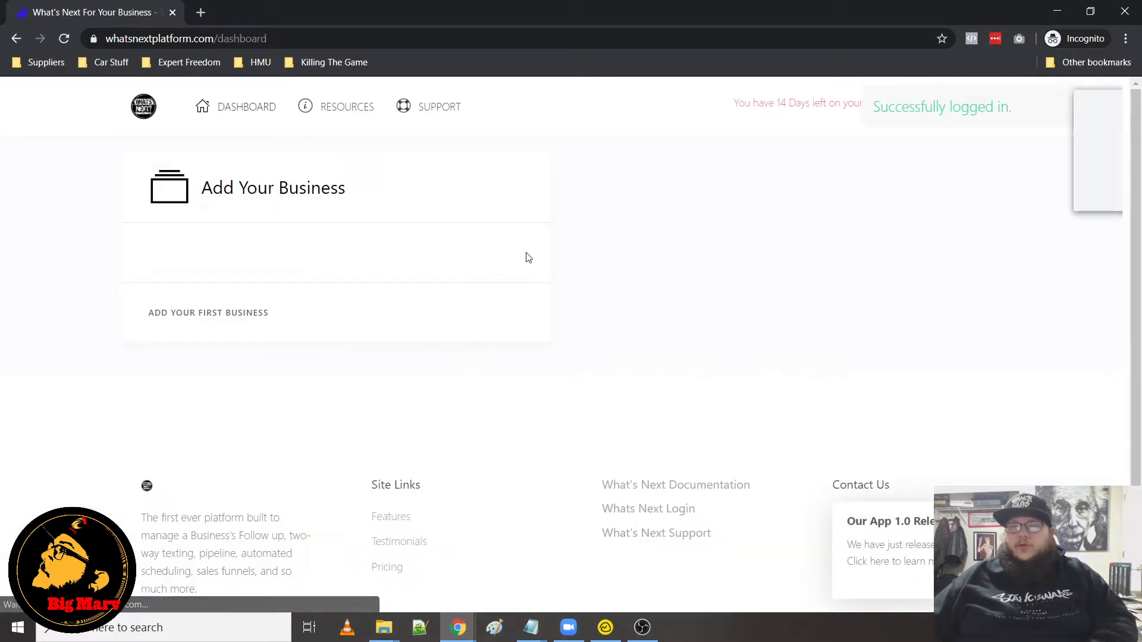
Dismiss the login notice and open the form to add the first business
left_click(998, 192)
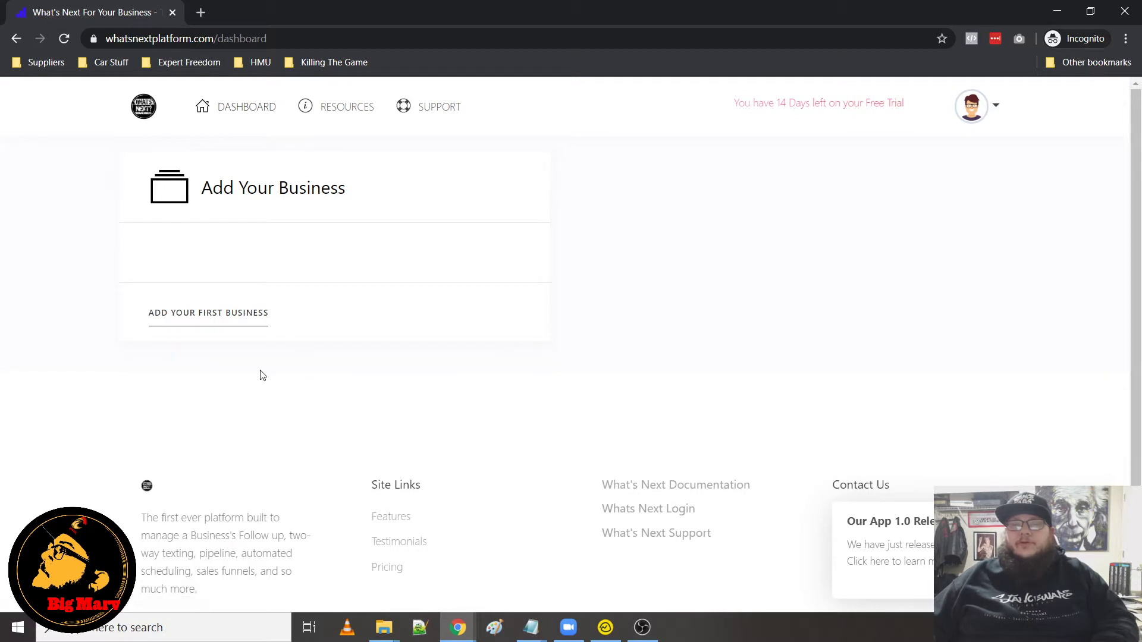
left_click(257, 313)
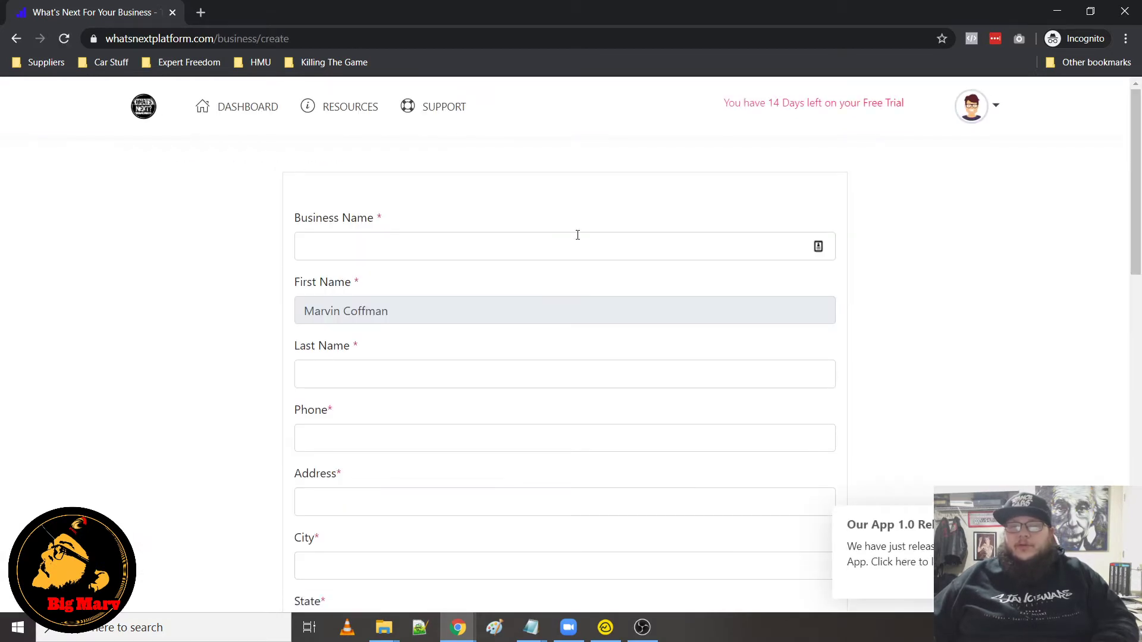
Review the fields of the new business form
left_click(573, 238)
scroll(468, 331, "down", 4)
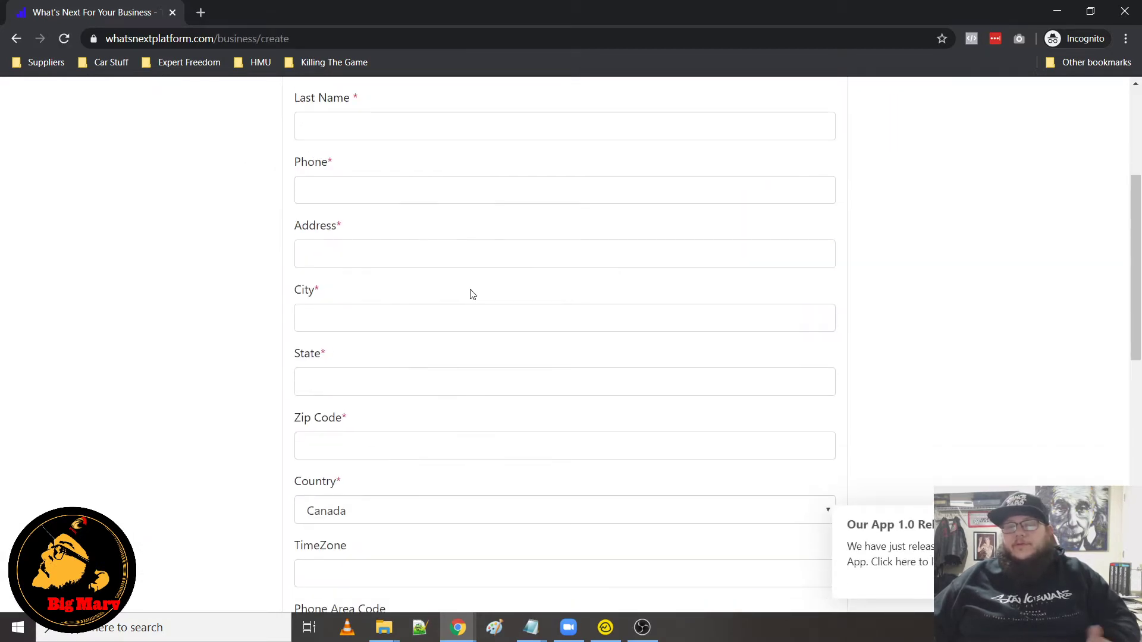
scroll(477, 351, "down", 4)
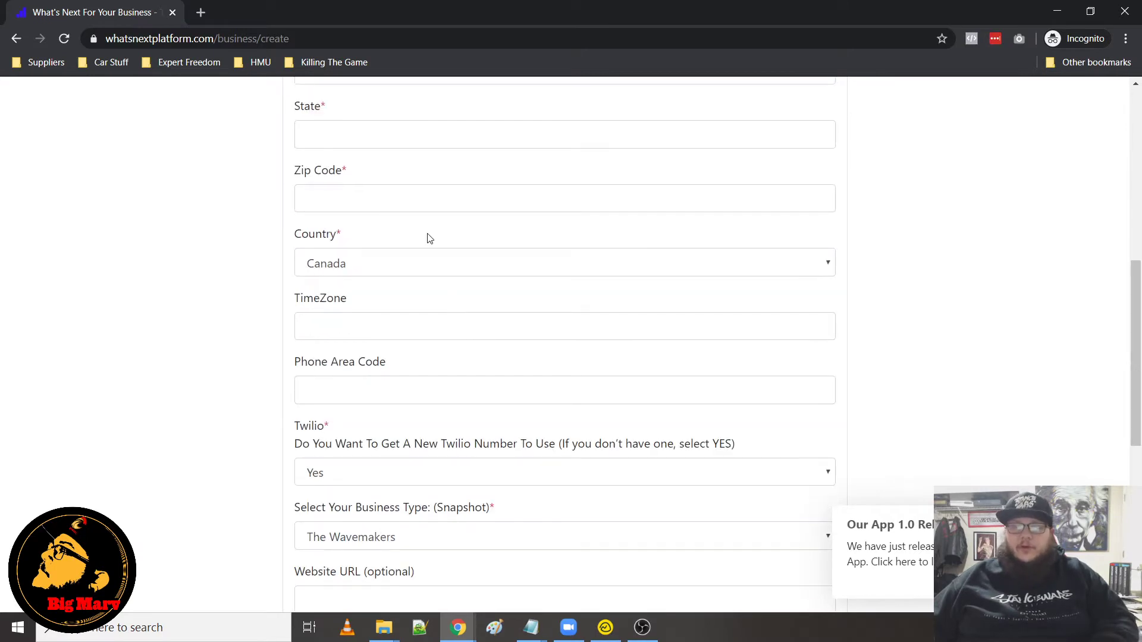
scroll(430, 239, "down", 4)
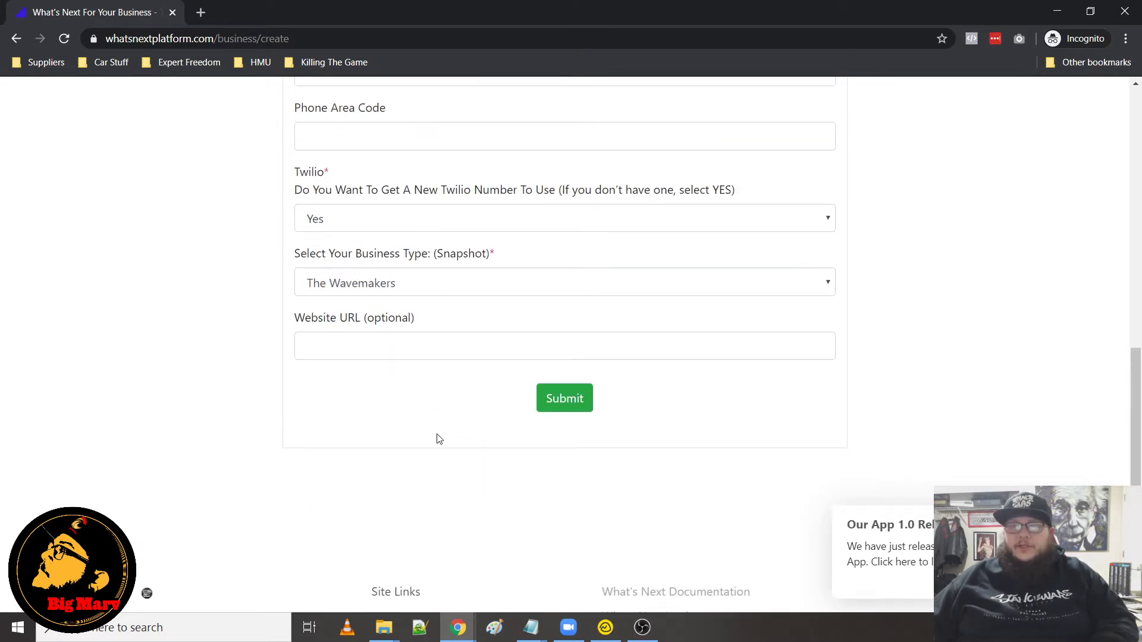
scroll(437, 440, "down", 3)
scroll(411, 461, "up", 4)
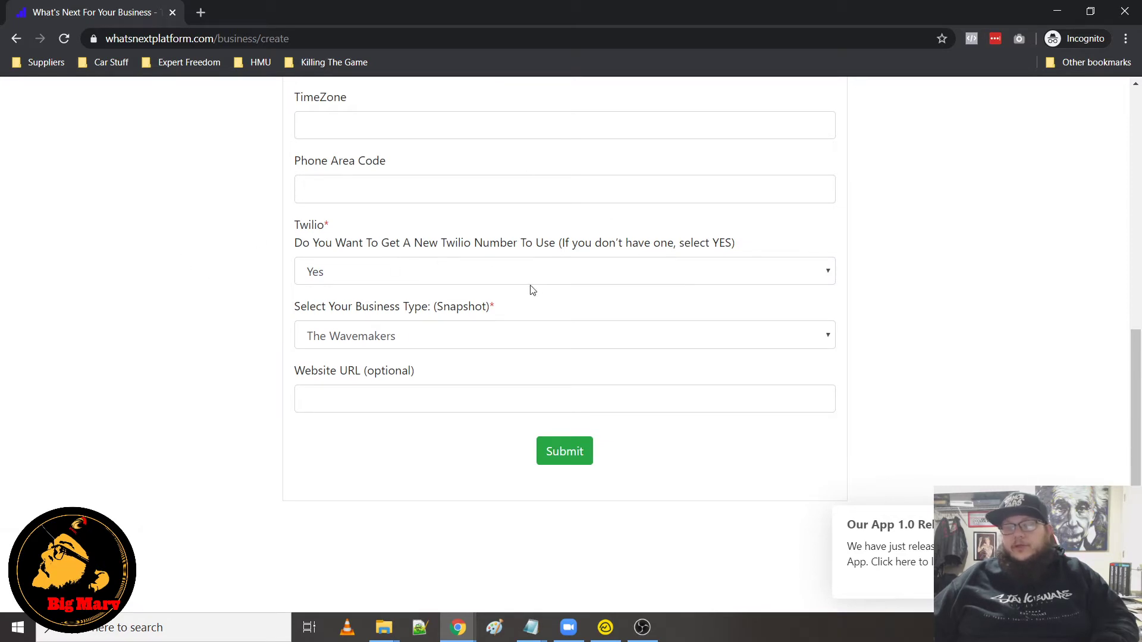
Keep Yes for getting a new Twilio number and choose the Kevin Liaks LBC business snapshot
left_click(477, 277)
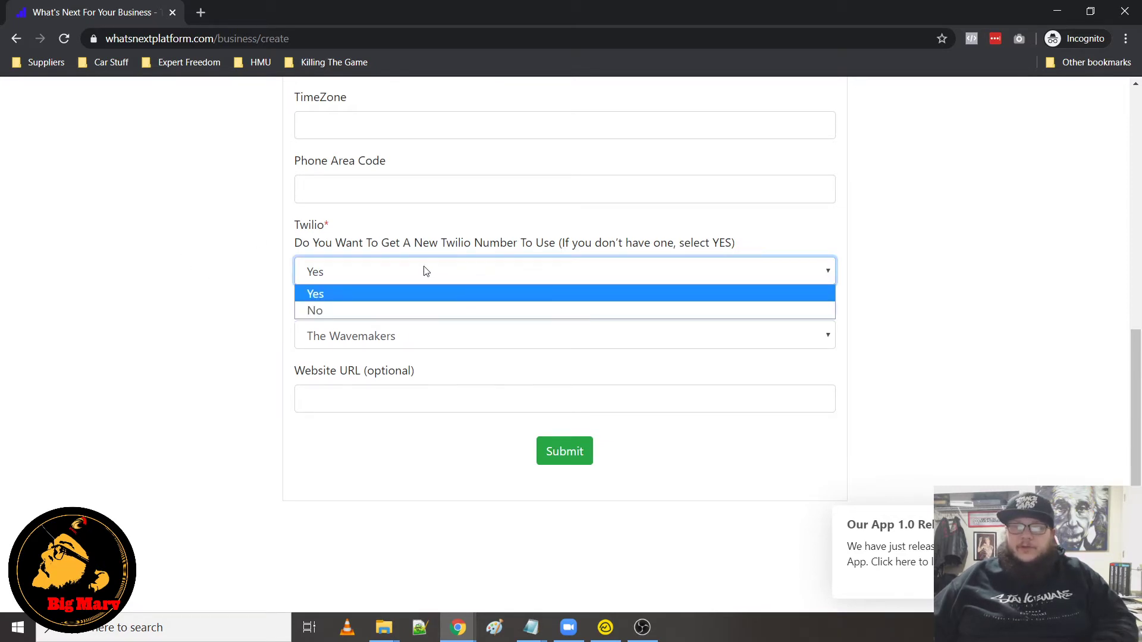
left_click(451, 271)
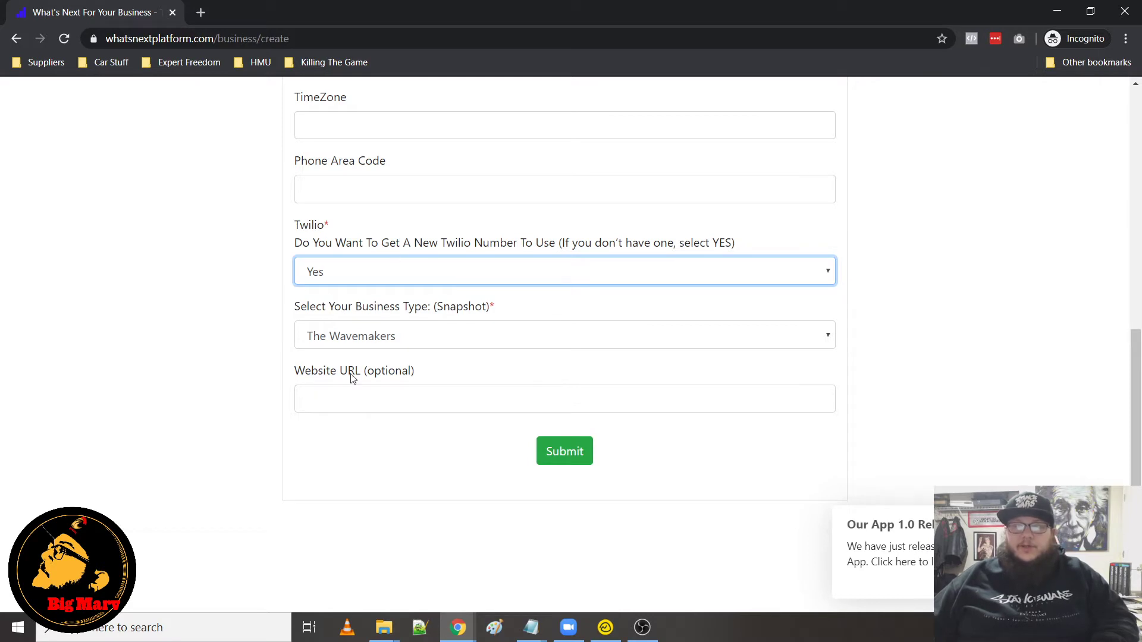
scroll(351, 379, "down", 4)
scroll(352, 379, "up", 4)
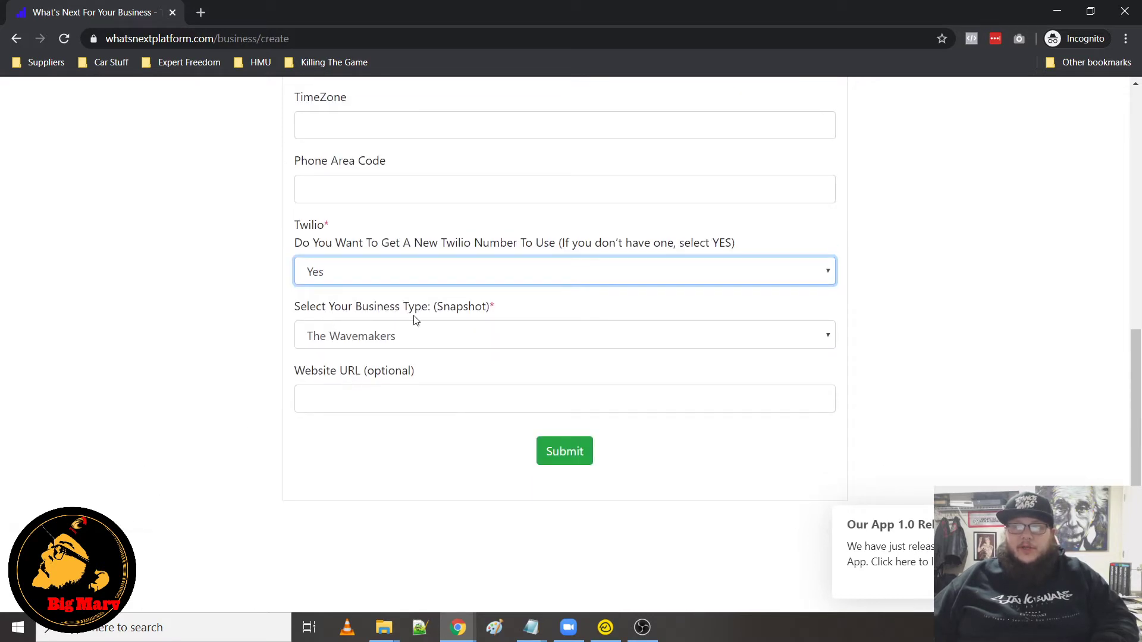
left_click(370, 335)
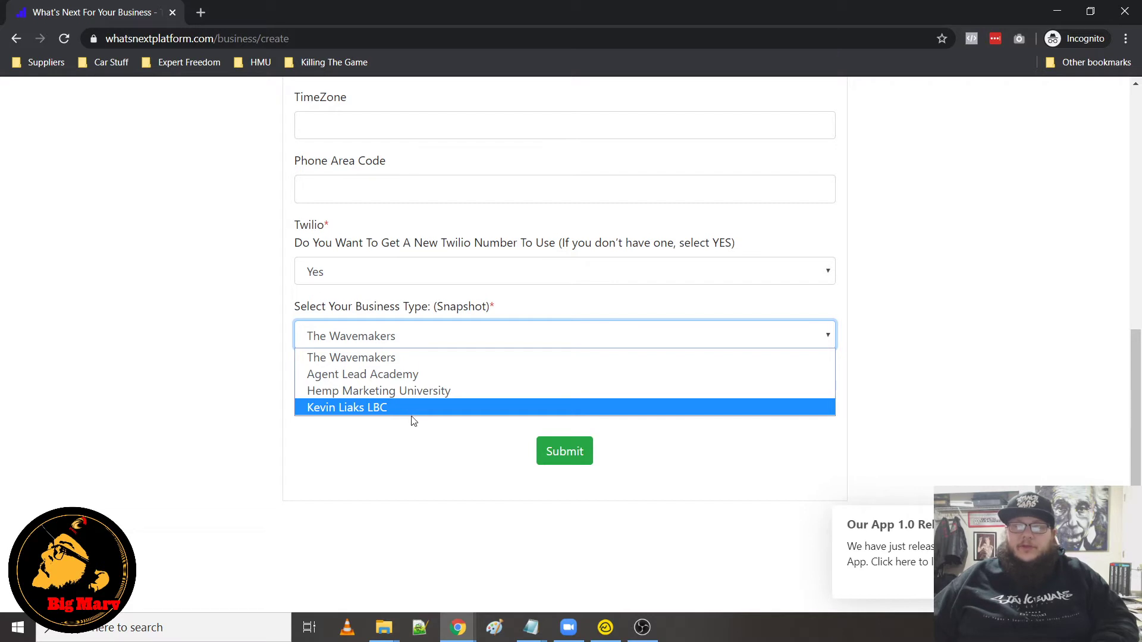
left_click(370, 409)
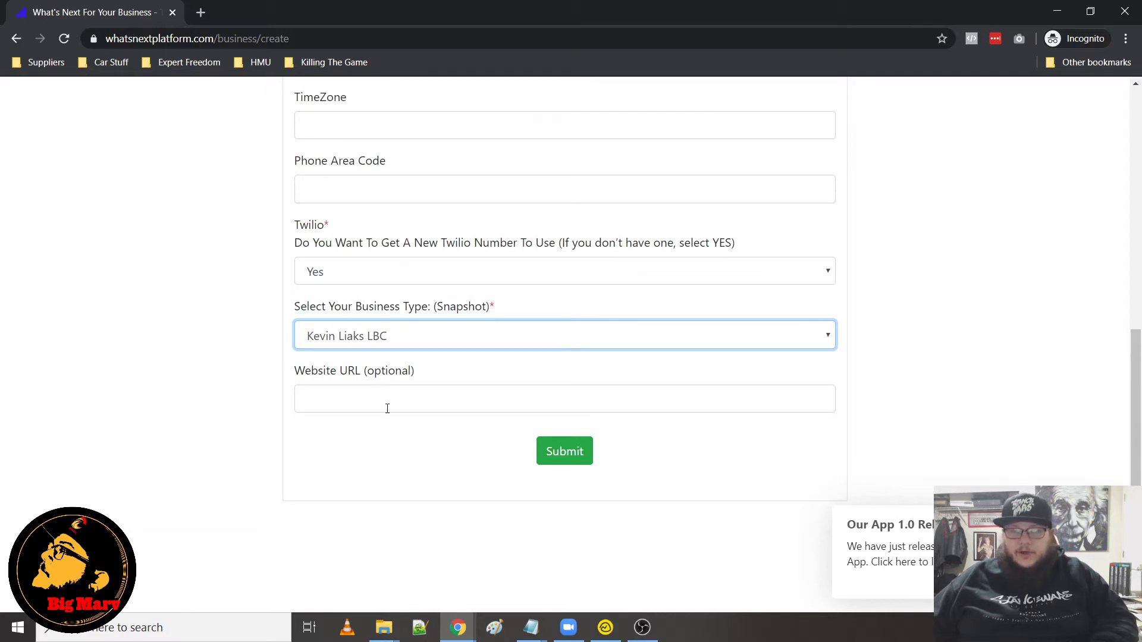
left_click(422, 346)
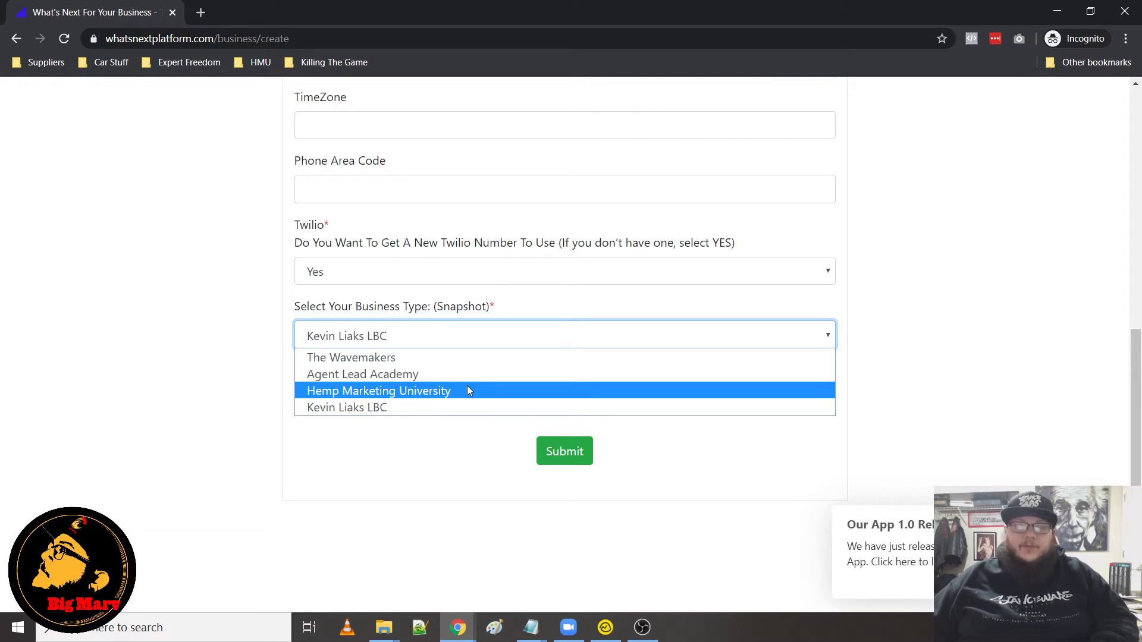
left_click(414, 408)
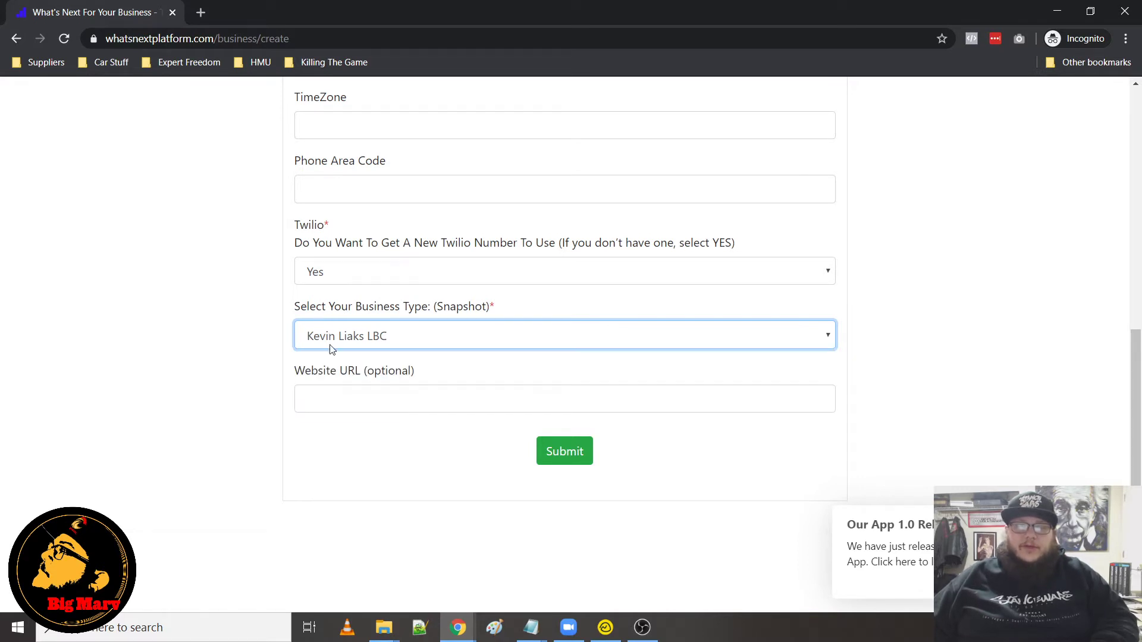
left_click(566, 451)
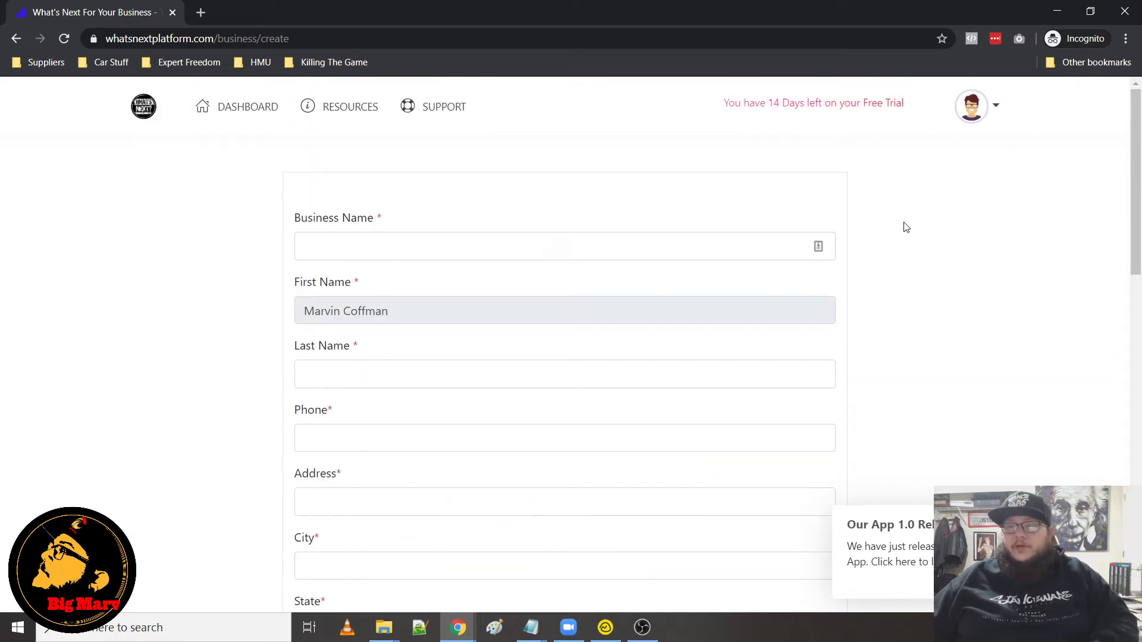
Switch to the funnels list in the other browser window and open the LBC1 funnel
left_click(1057, 12)
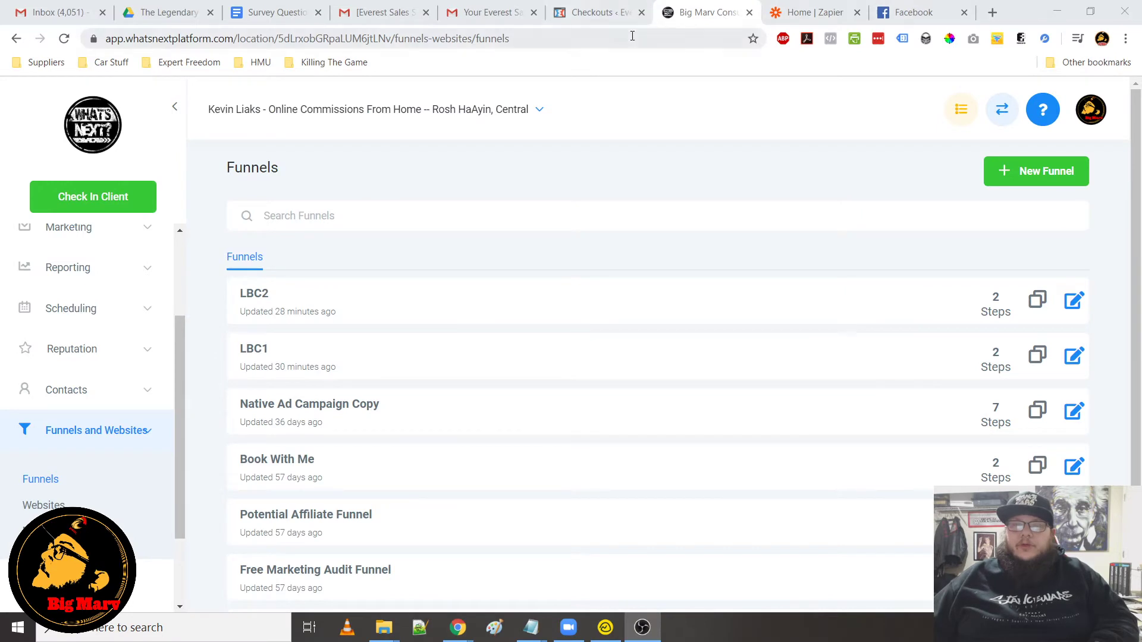
scroll(123, 257, "up", 2)
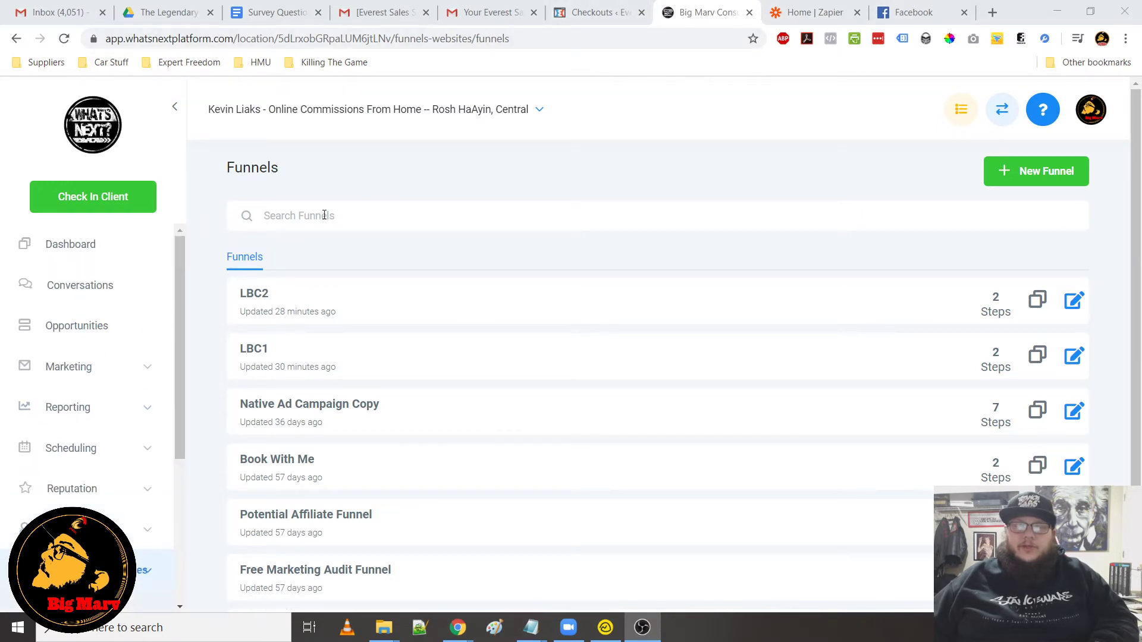
scroll(321, 297, "down", 1)
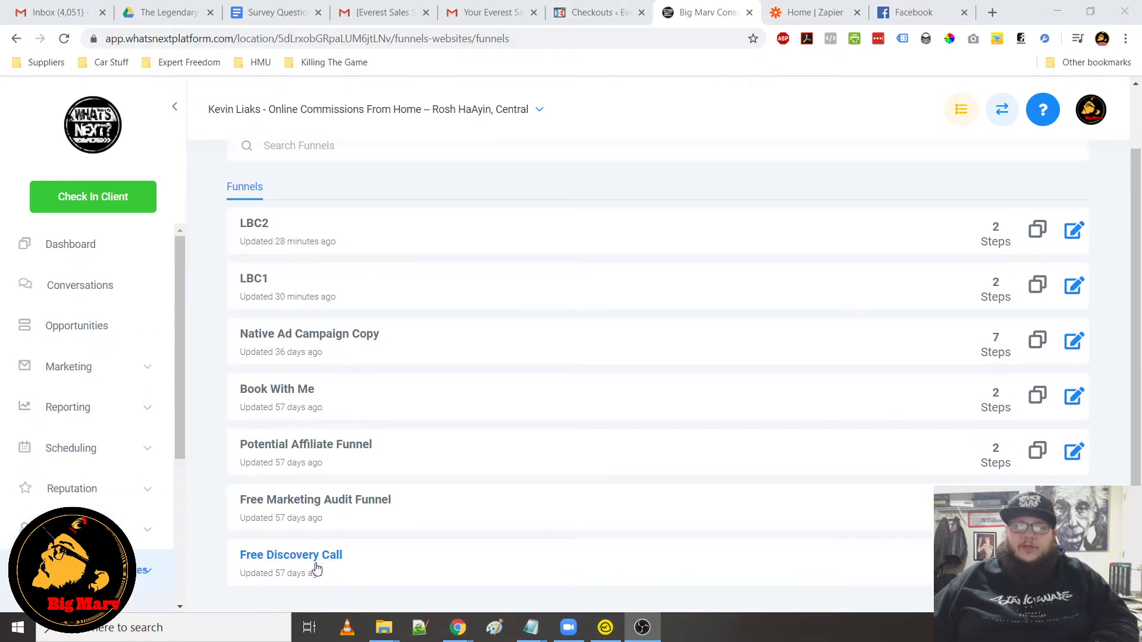
scroll(286, 543, "up", 1)
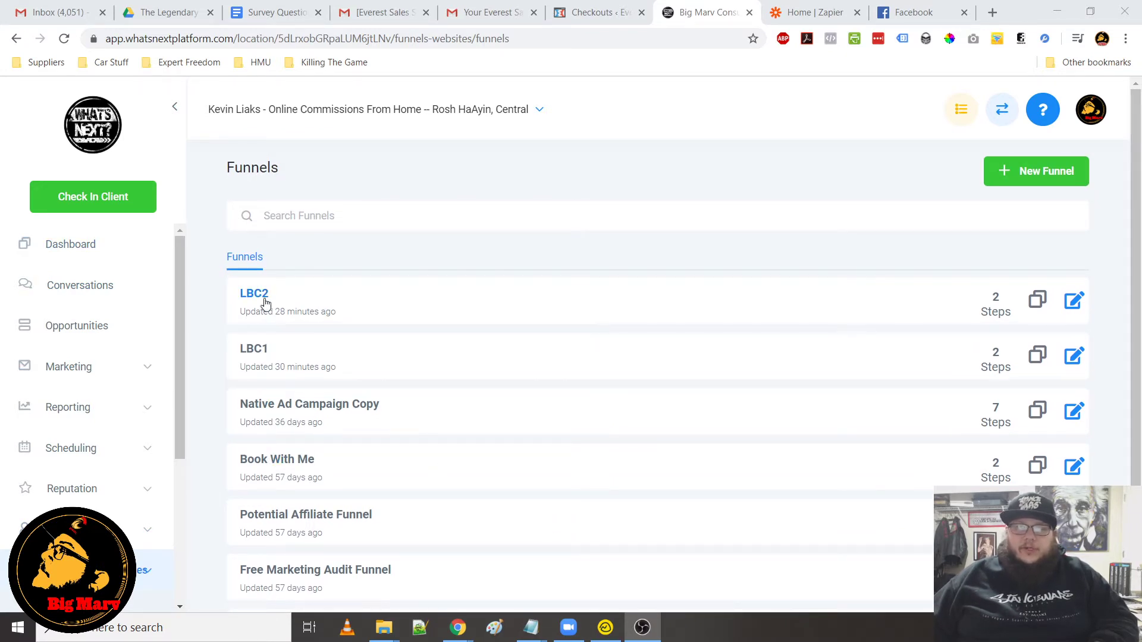
left_click(254, 356)
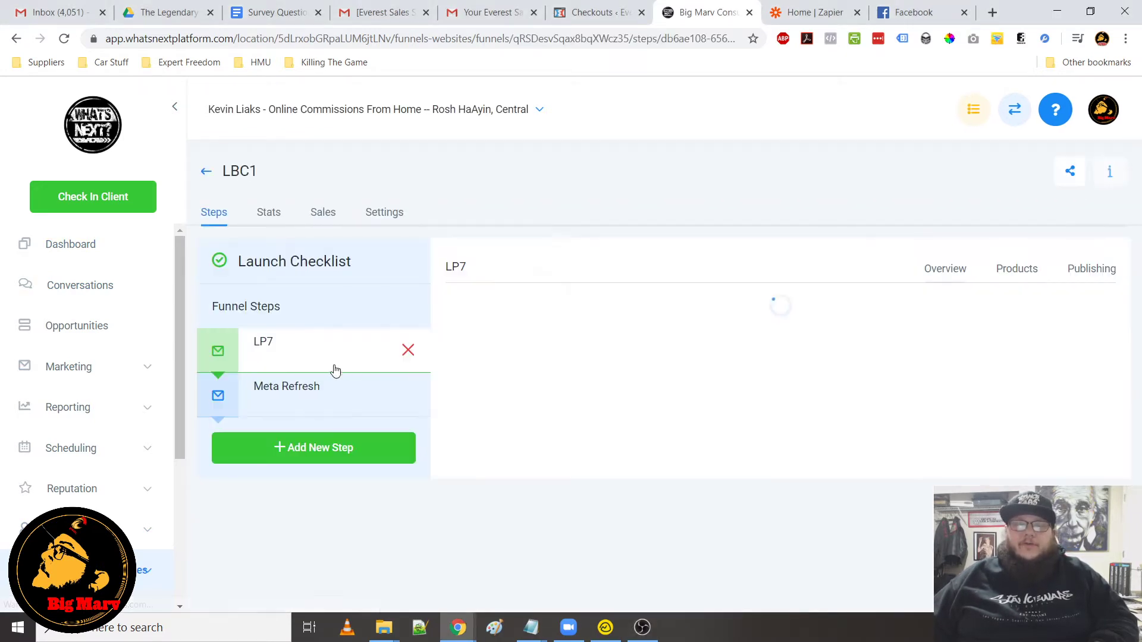
Open the LP7 page in the builder and inspect the sign-up button's settings
left_click(472, 506)
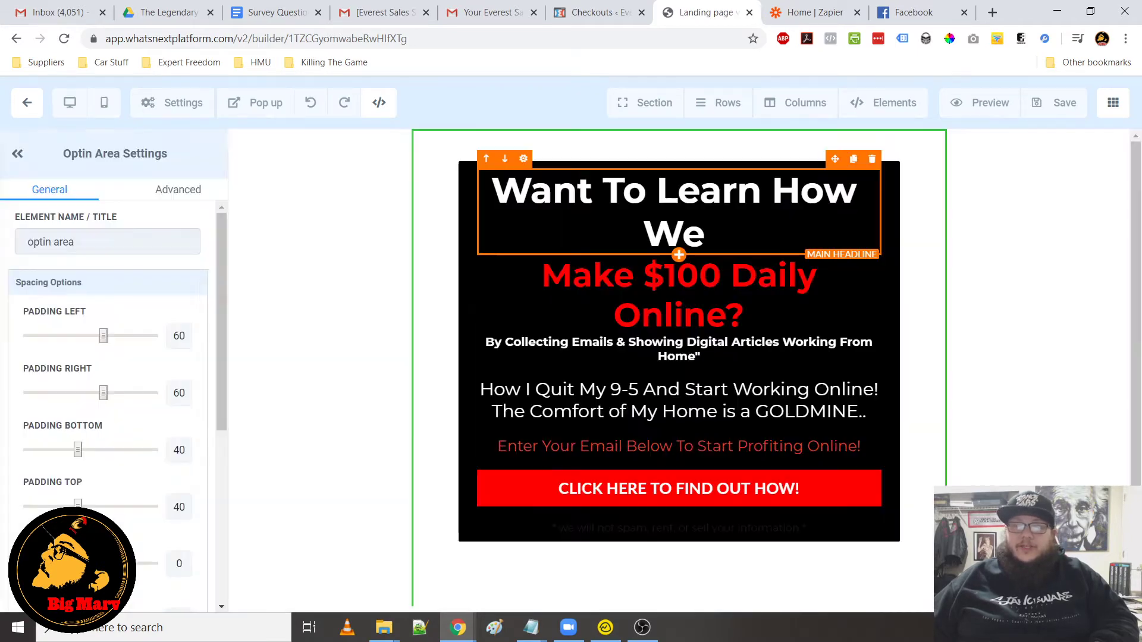
left_click(716, 490)
scroll(104, 505, "down", 5)
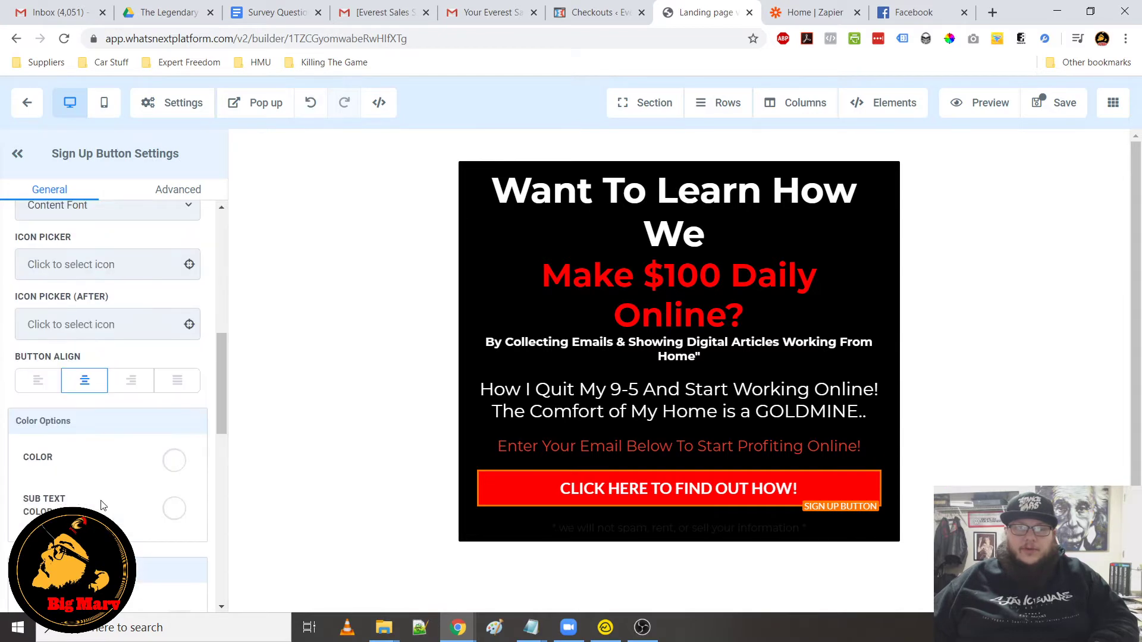
scroll(103, 505, "down", 8)
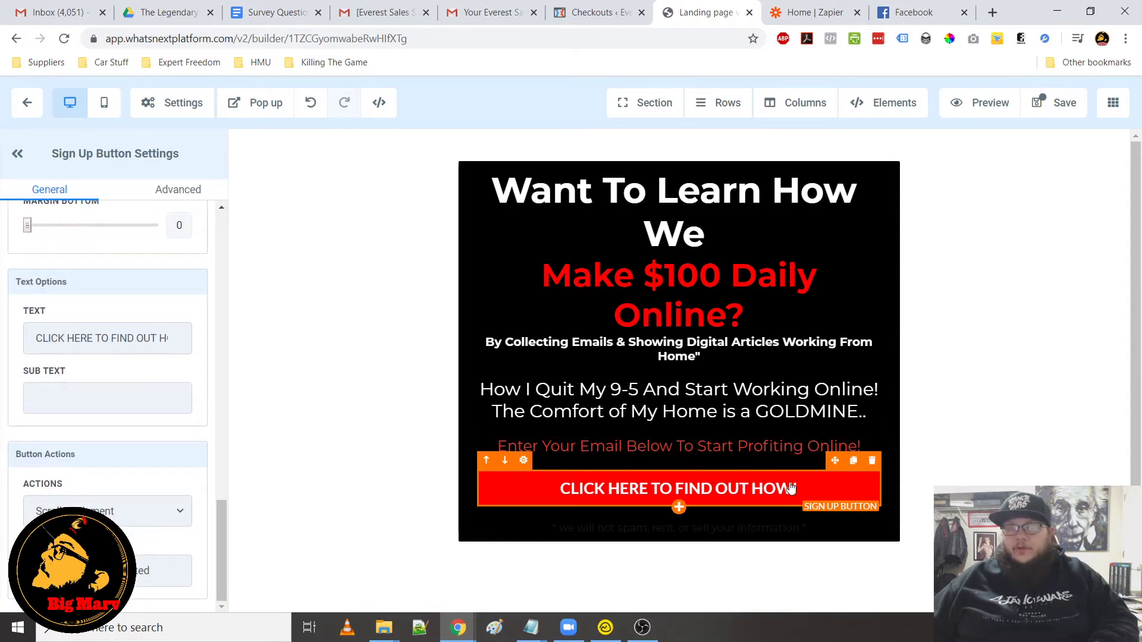
Open the page's popup and add a one-column row to it
left_click(251, 117)
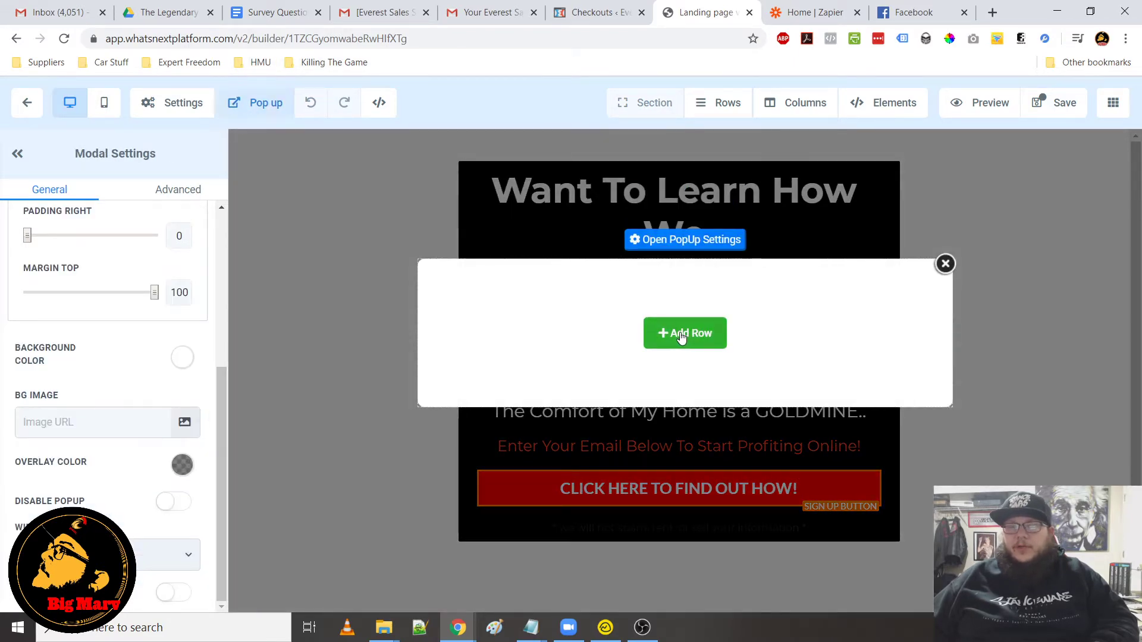
left_click(672, 333)
left_click(983, 224)
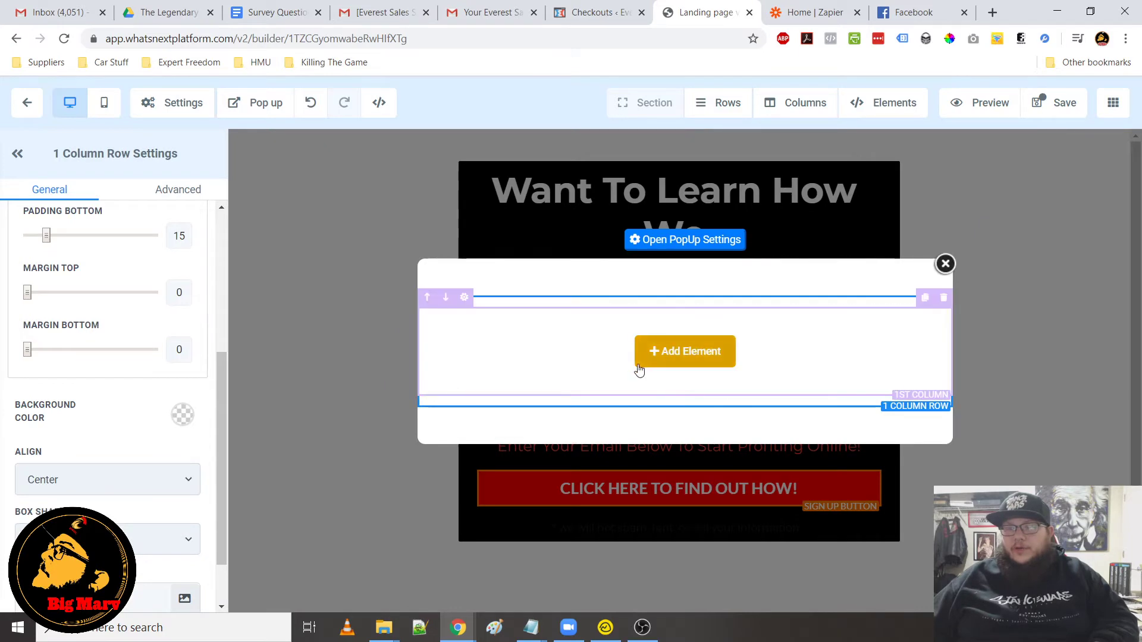
Add a form element to the popup's row, choose the LBC1 form, and close the popup
left_click(653, 359)
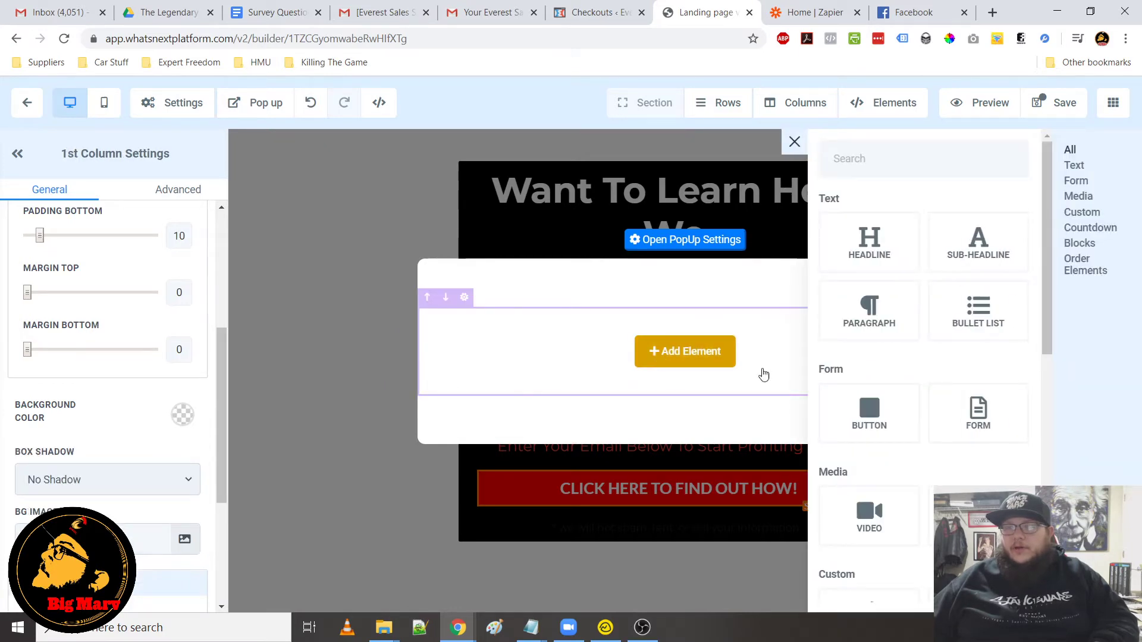
left_click(974, 413)
left_click(417, 338)
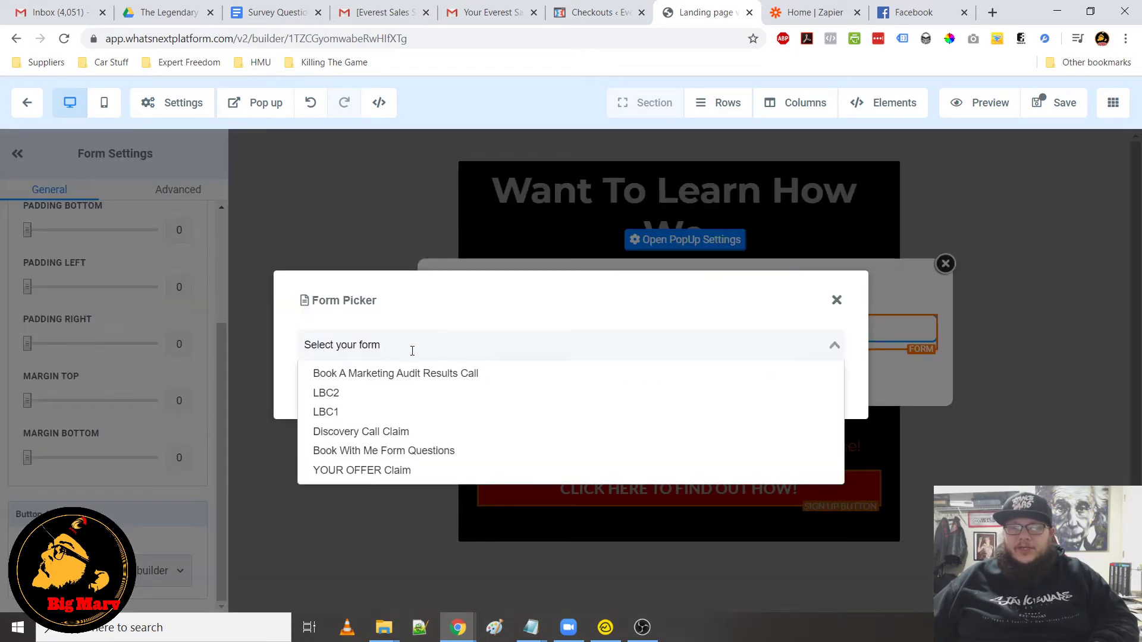
left_click(364, 411)
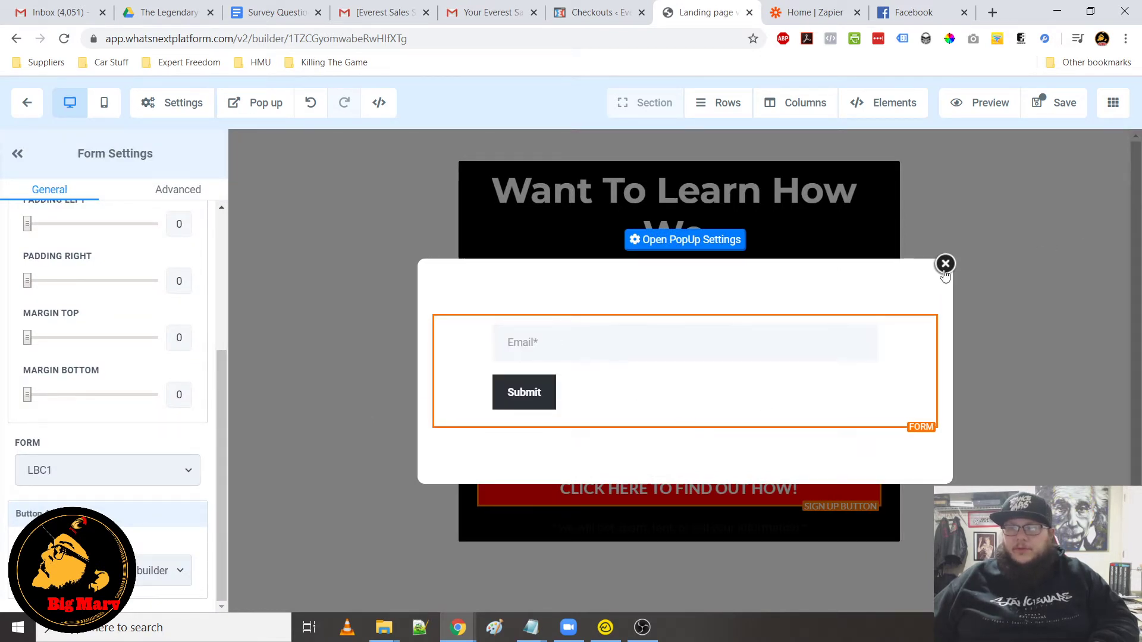
left_click(1033, 267)
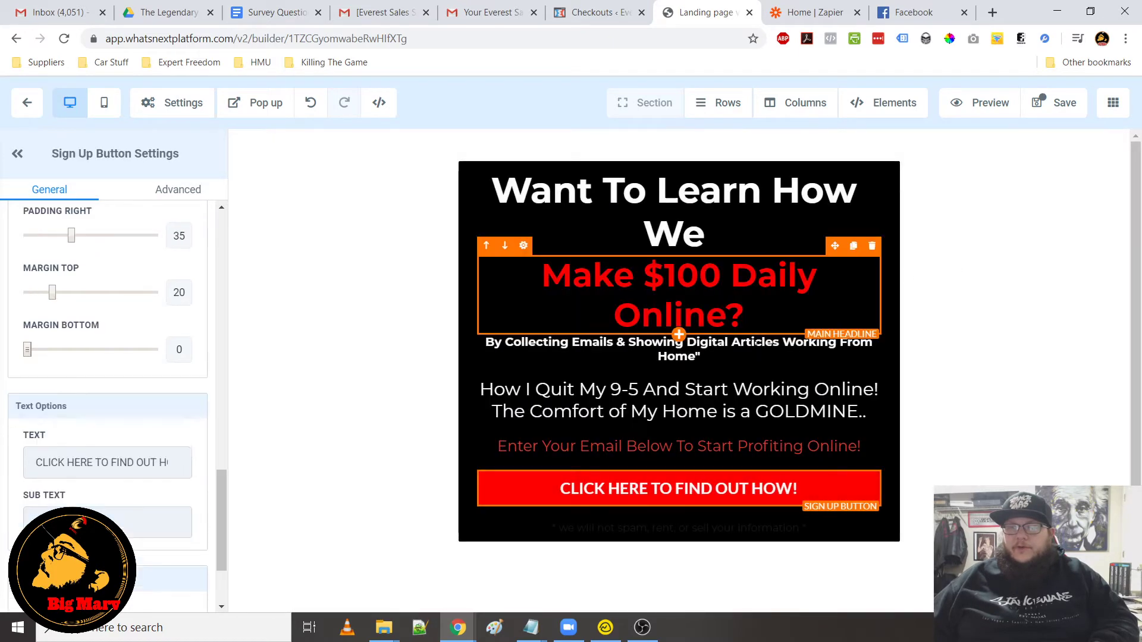
Save the landing page and leave the builder
scroll(158, 553, "down", 2)
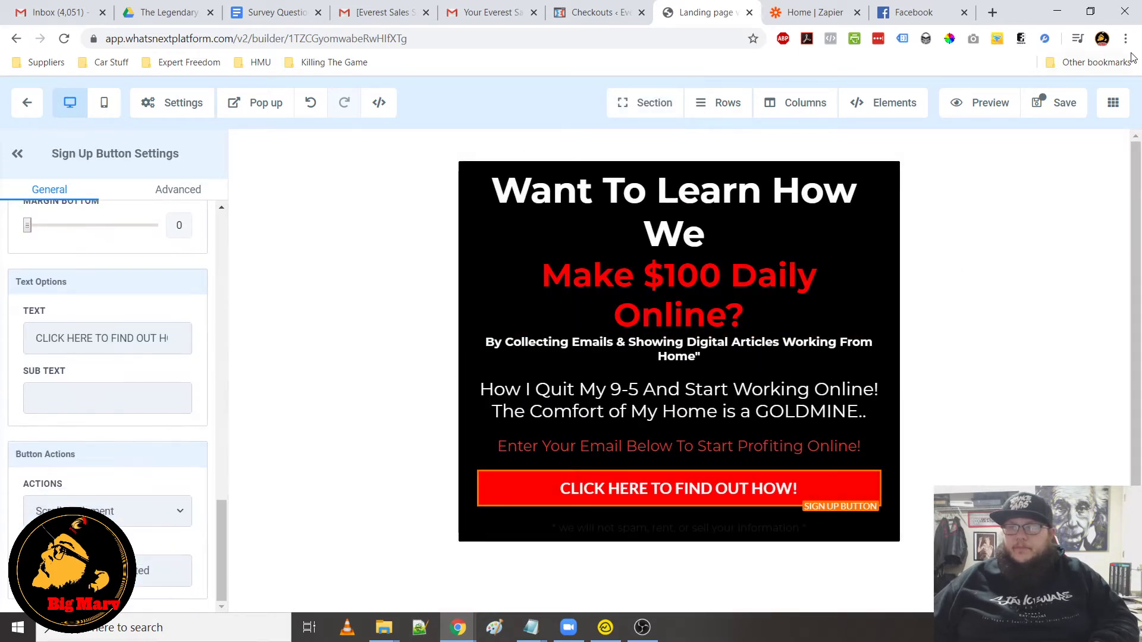
left_click(1059, 107)
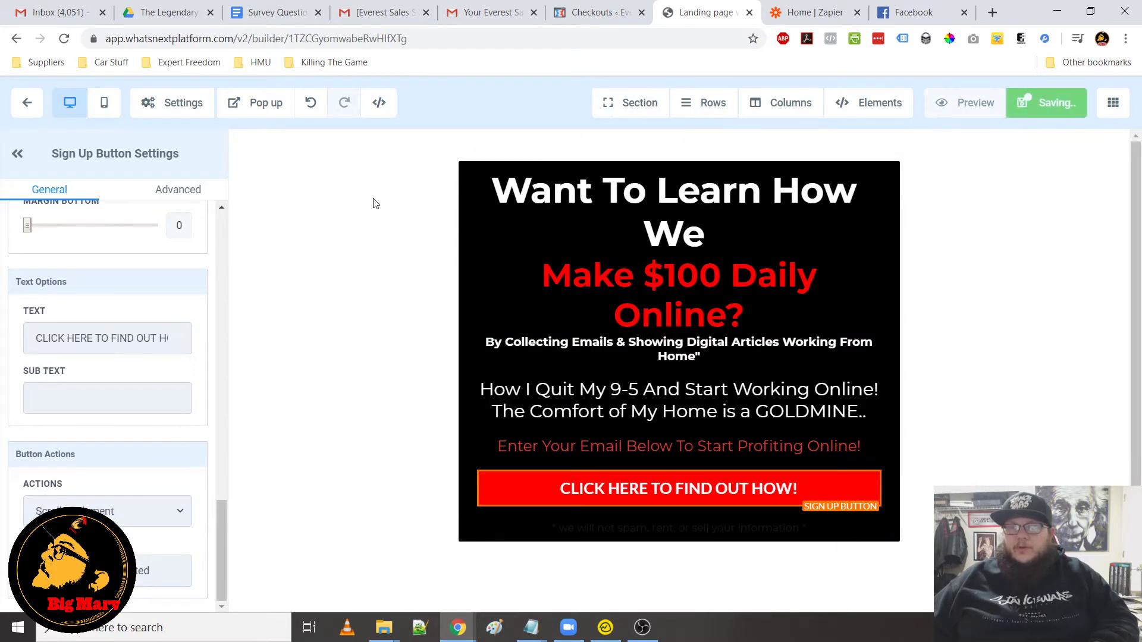
left_click(26, 102)
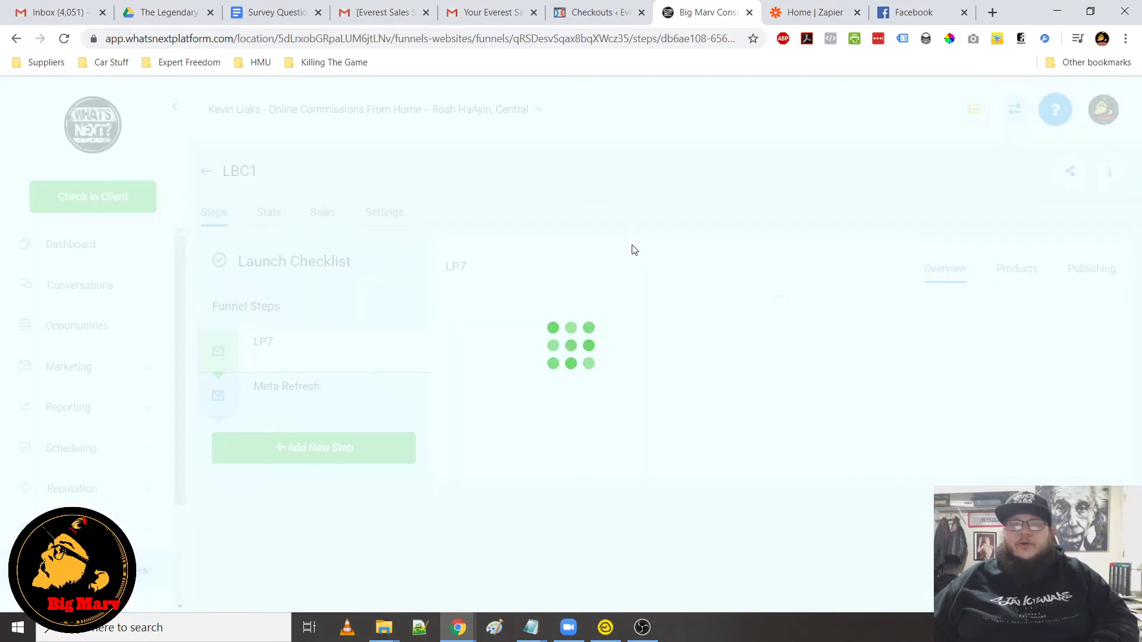
Open the LBC1 Optin rule inside the LBC Triggers folder of the triggers list
scroll(59, 473, "down", 3)
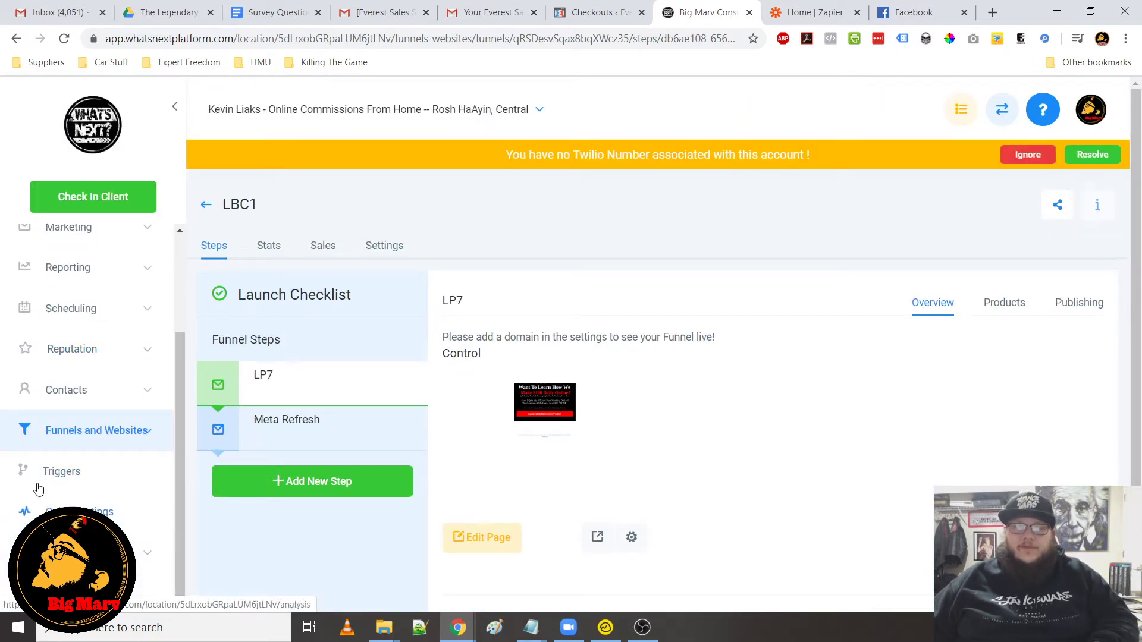
left_click(43, 477)
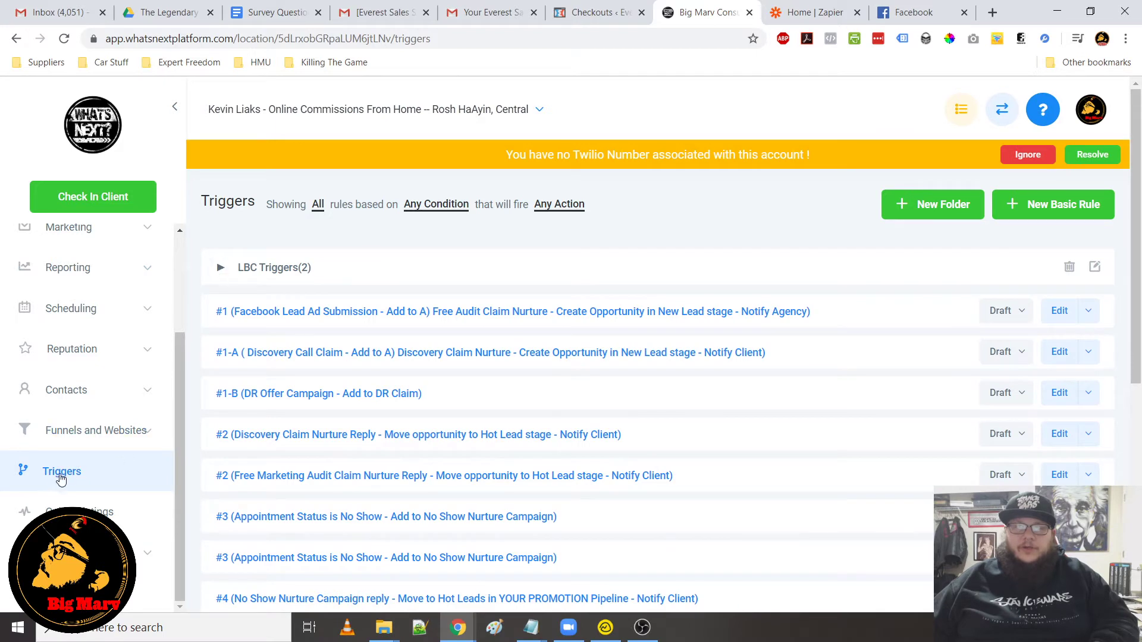
left_click(220, 268)
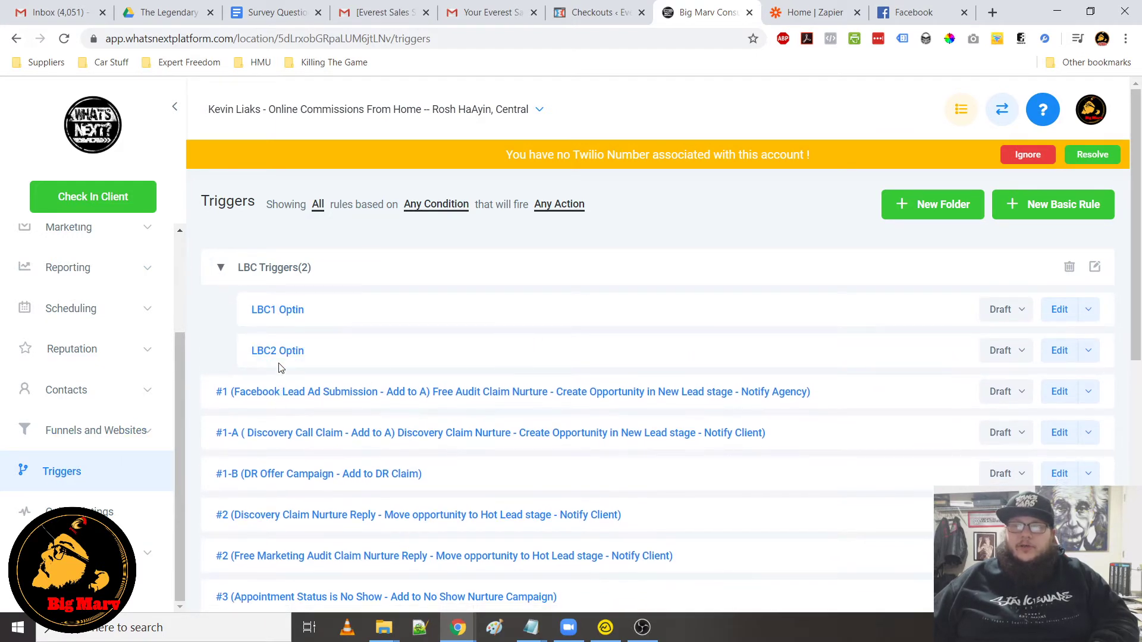
left_click(284, 310)
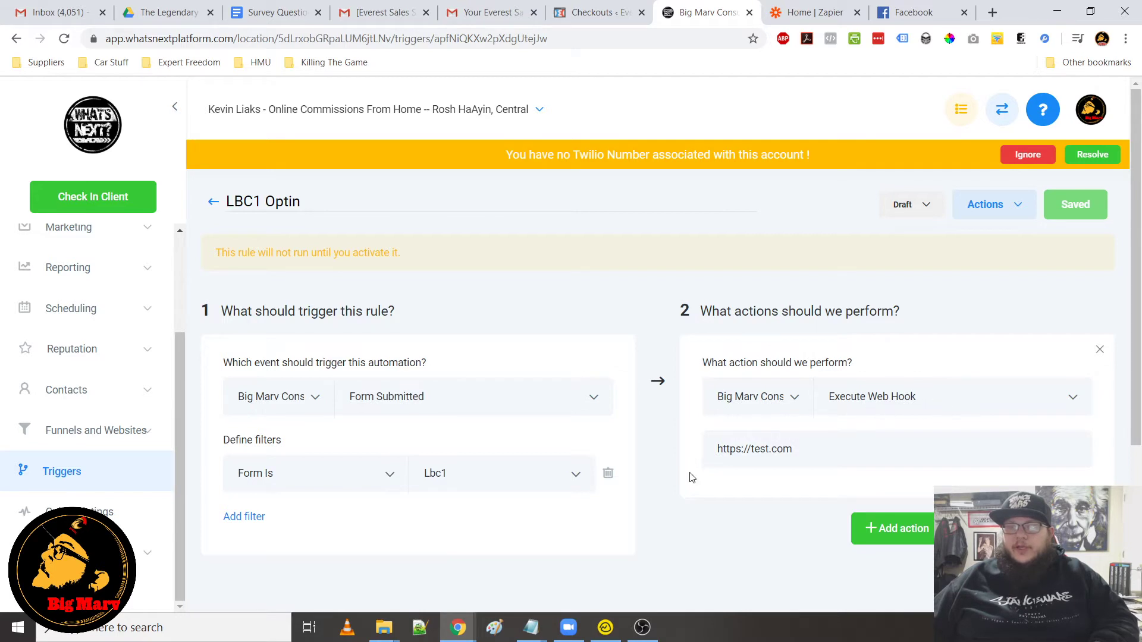
Switch to Zapier and pick Webhooks by Zapier to connect with ActiveCampaign
left_click(785, 15)
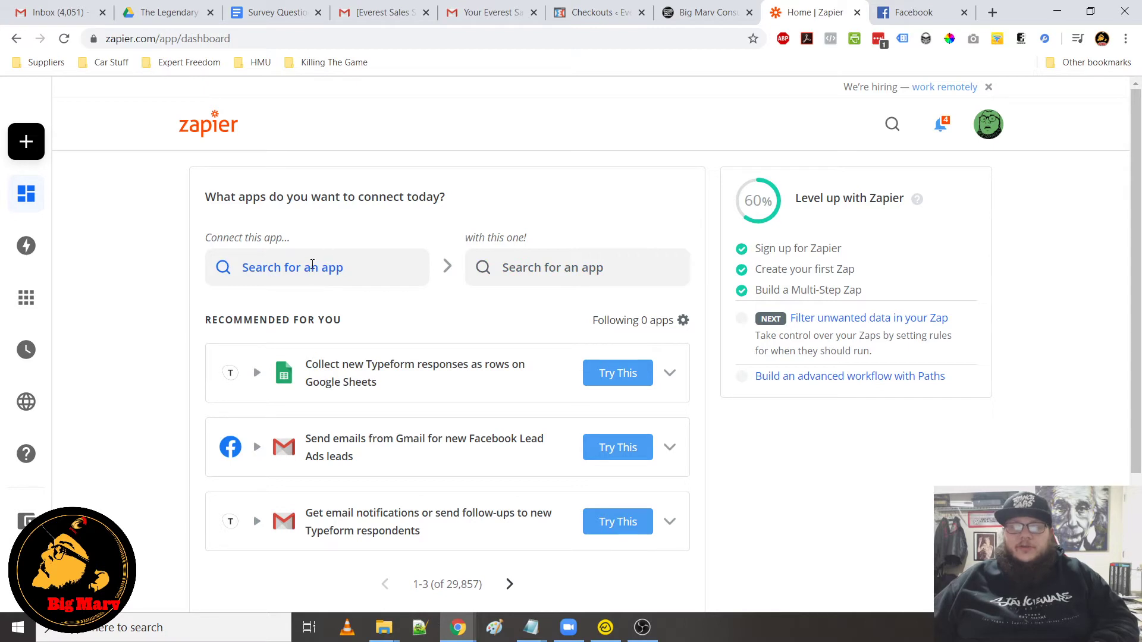
left_click(310, 268)
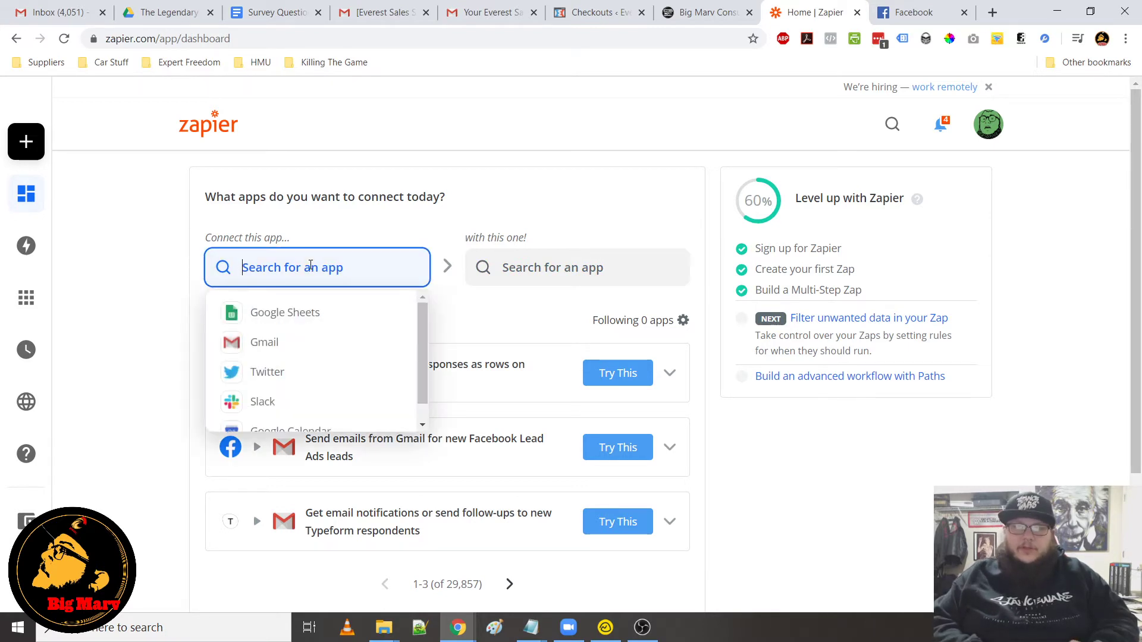
type("z")
key("BackSpace")
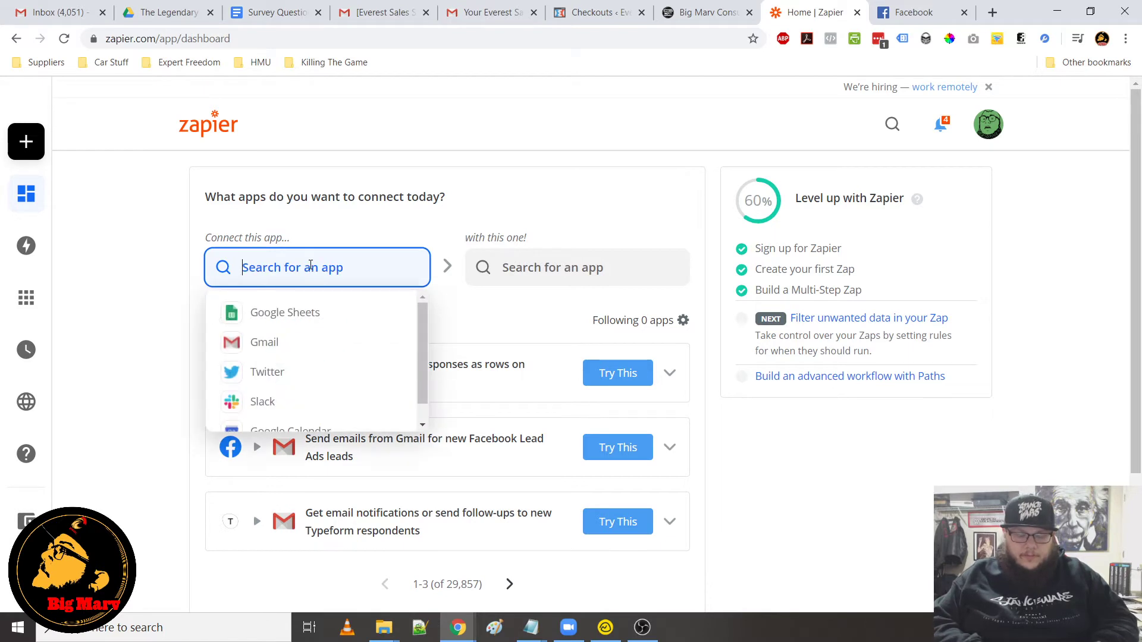
type("webhoo")
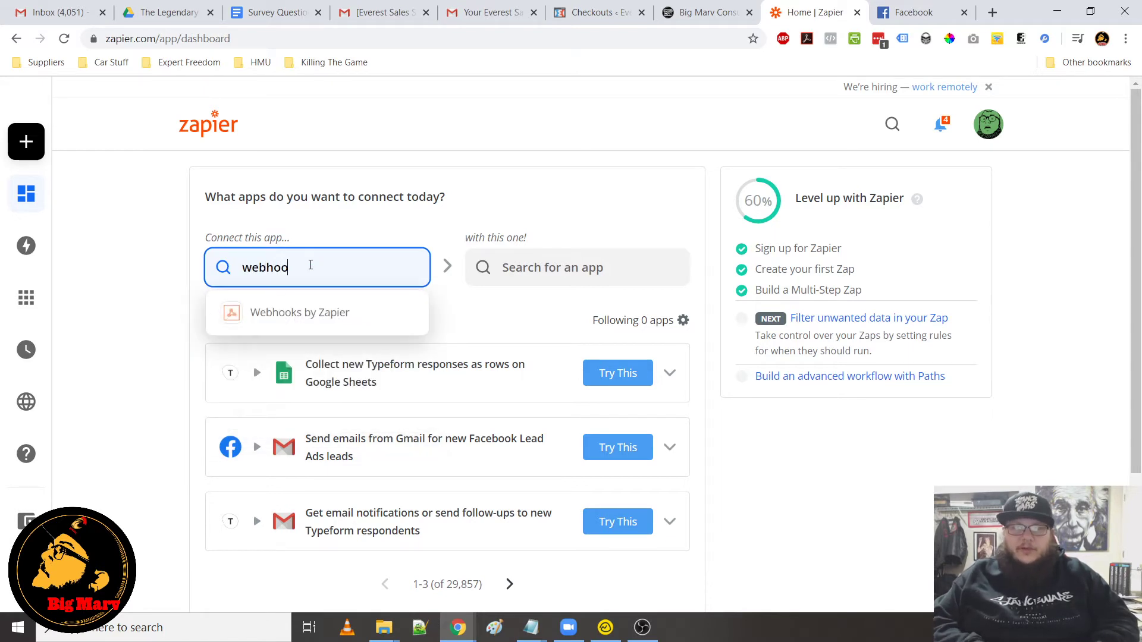
left_click(338, 312)
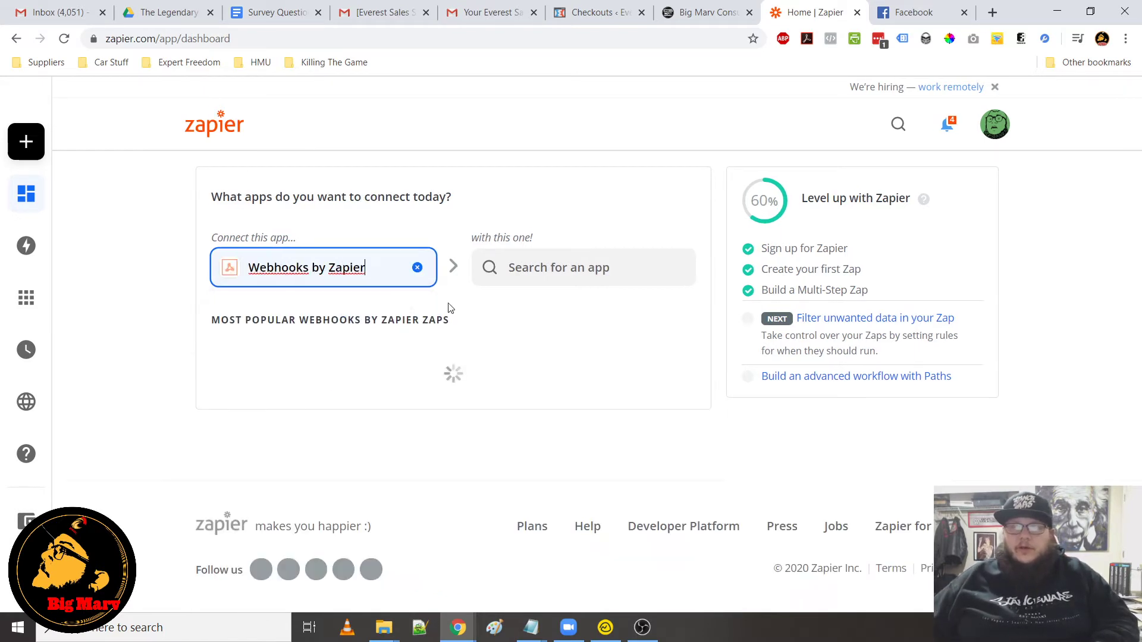
left_click(554, 281)
type("ac")
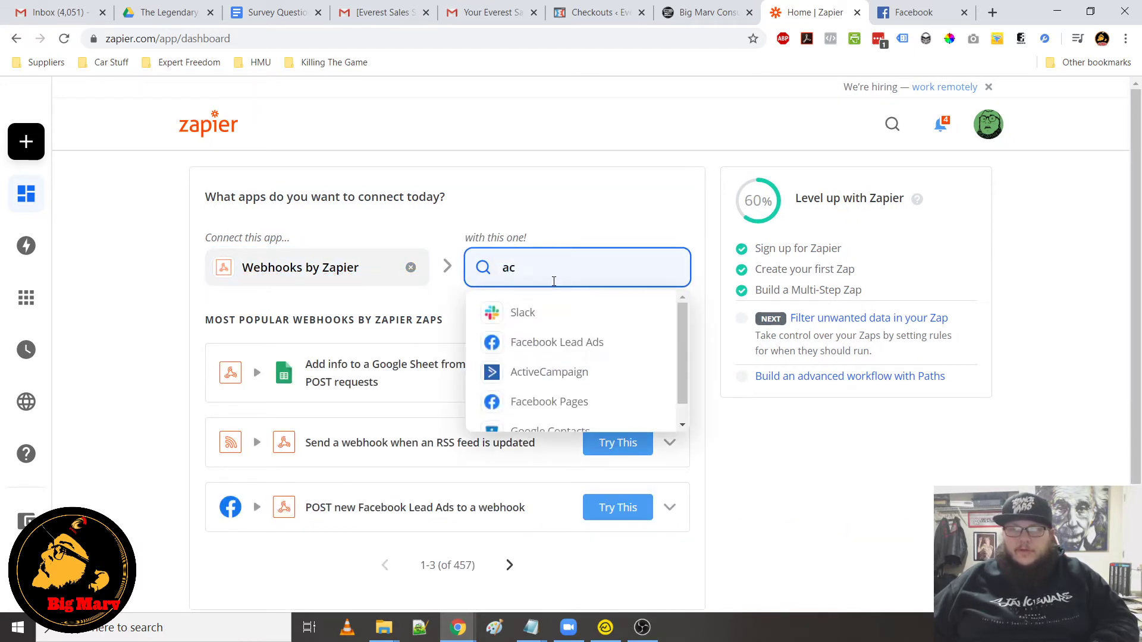
type("ti")
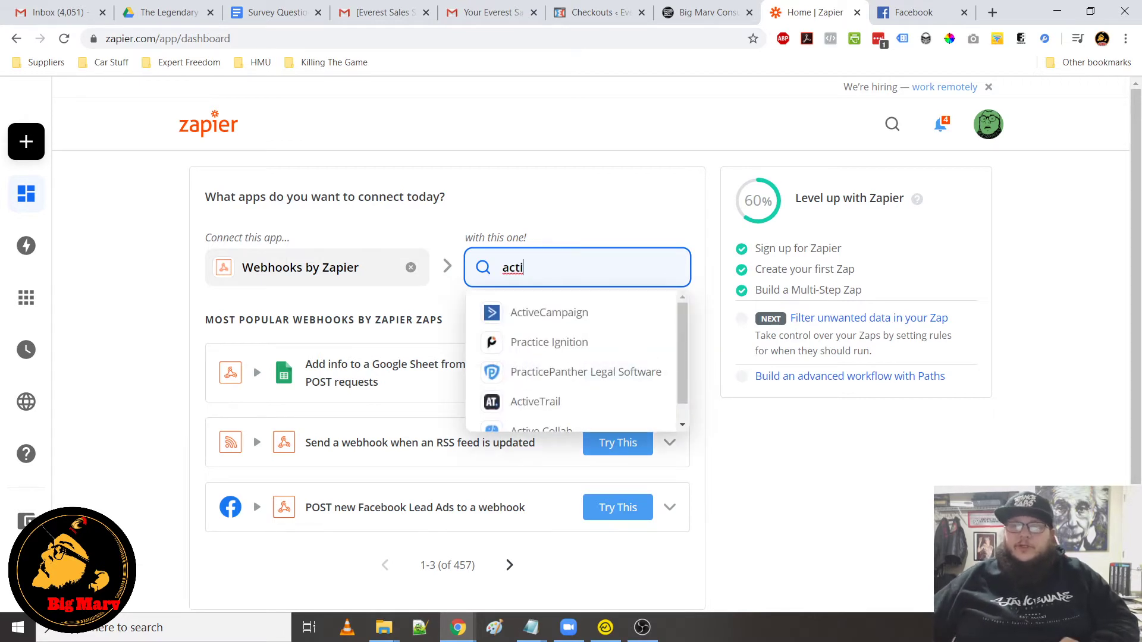
left_click(545, 323)
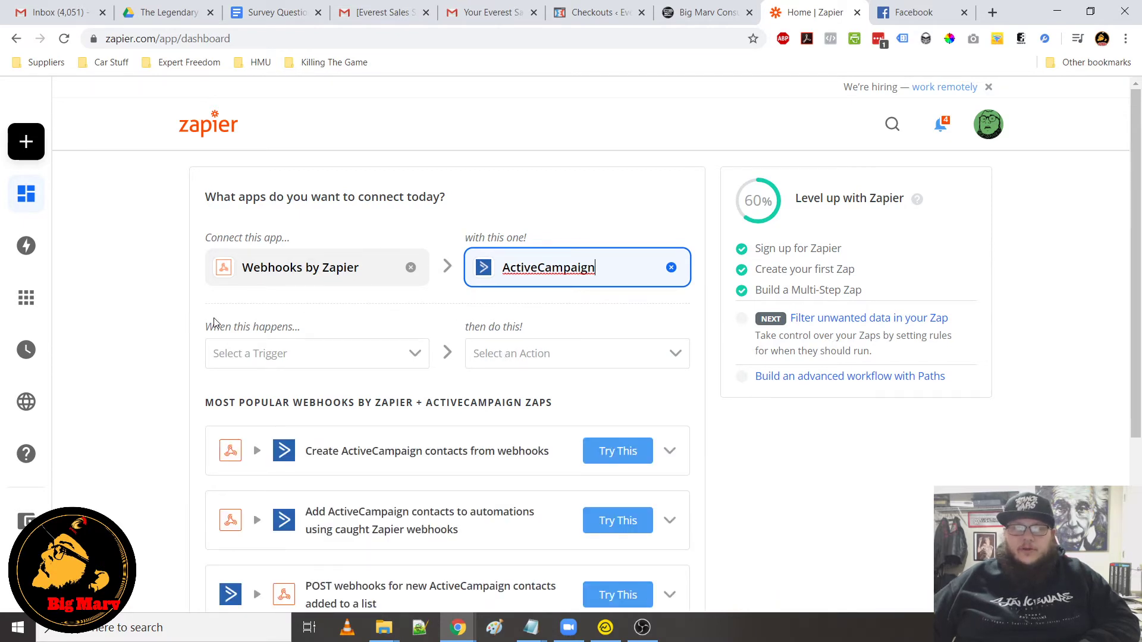
Start a new zap whose trigger is Webhooks by Zapier with the Catch Hook event, and continue
left_click(45, 141)
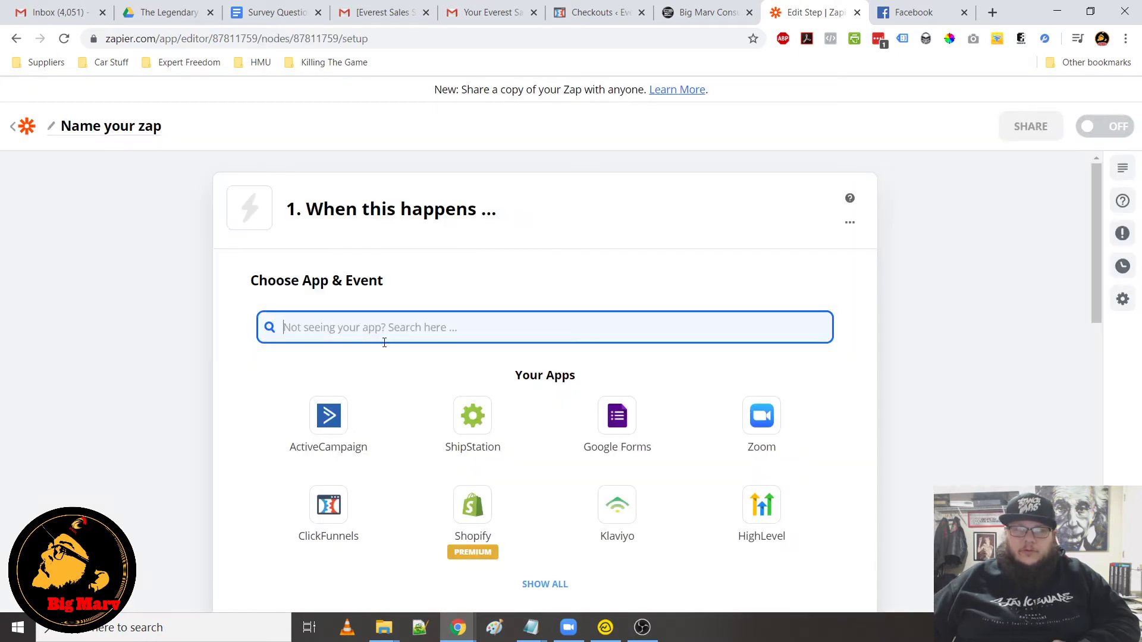
type("webhook")
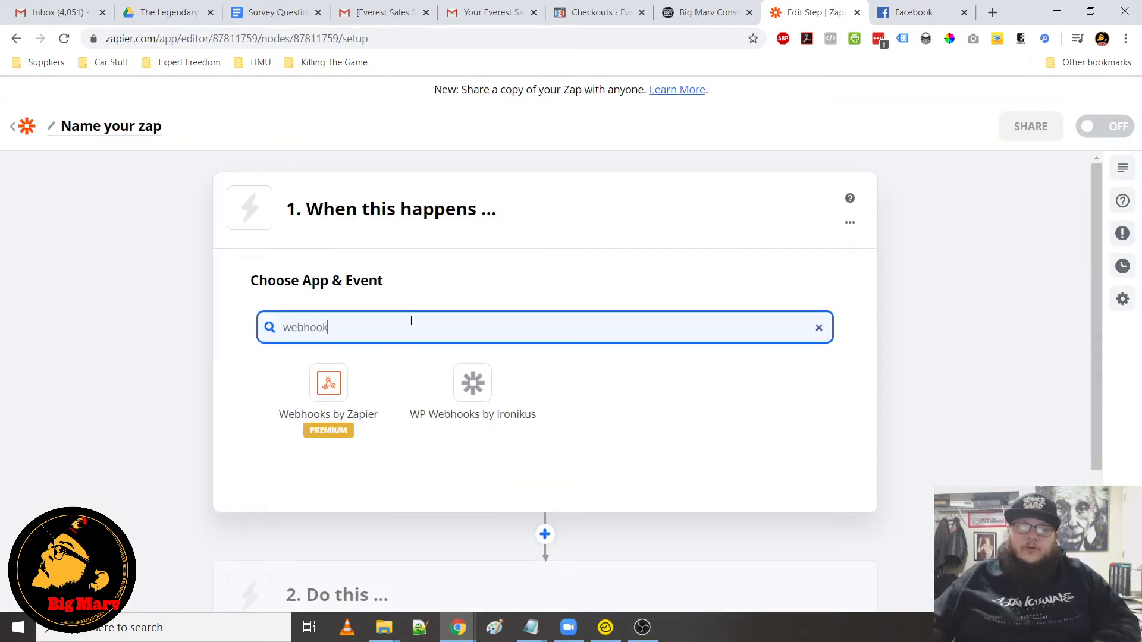
left_click(345, 390)
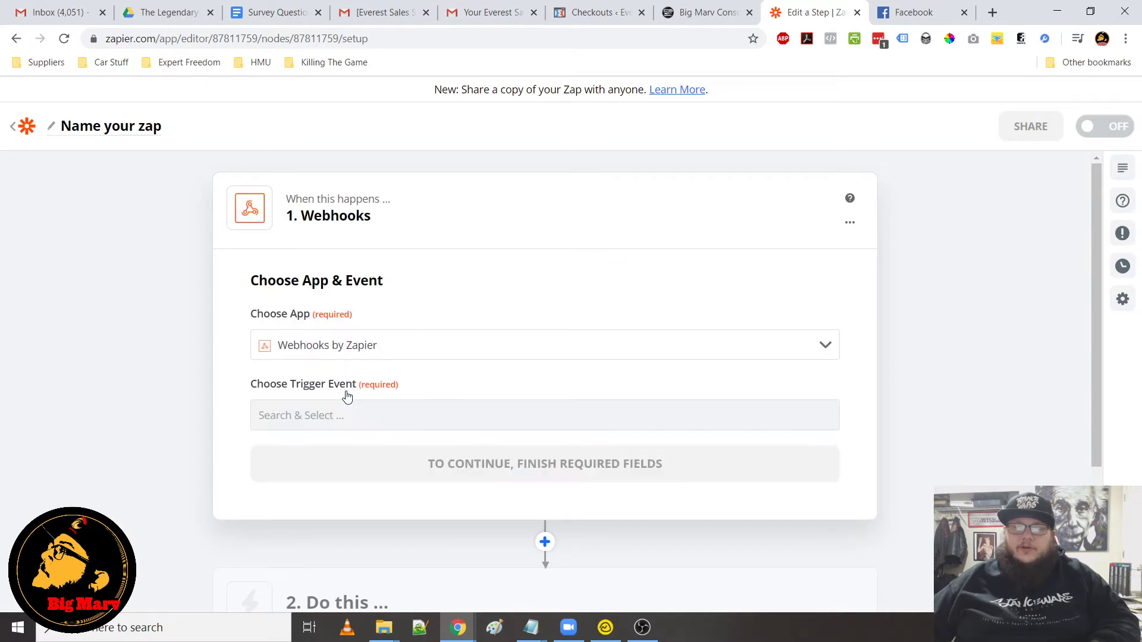
left_click(409, 421)
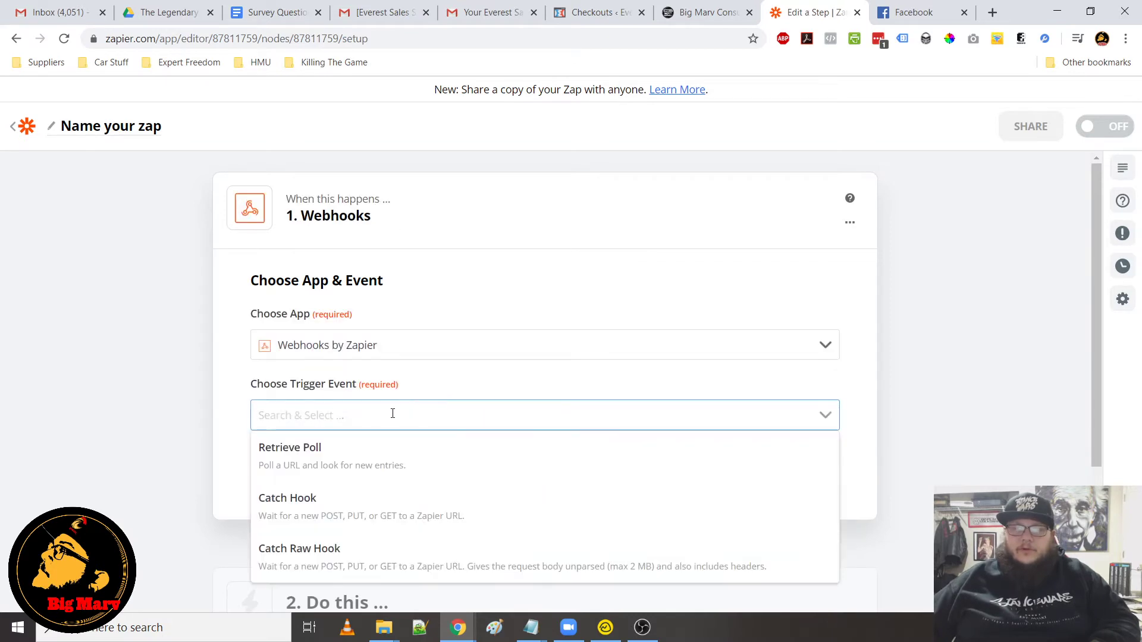
left_click(310, 512)
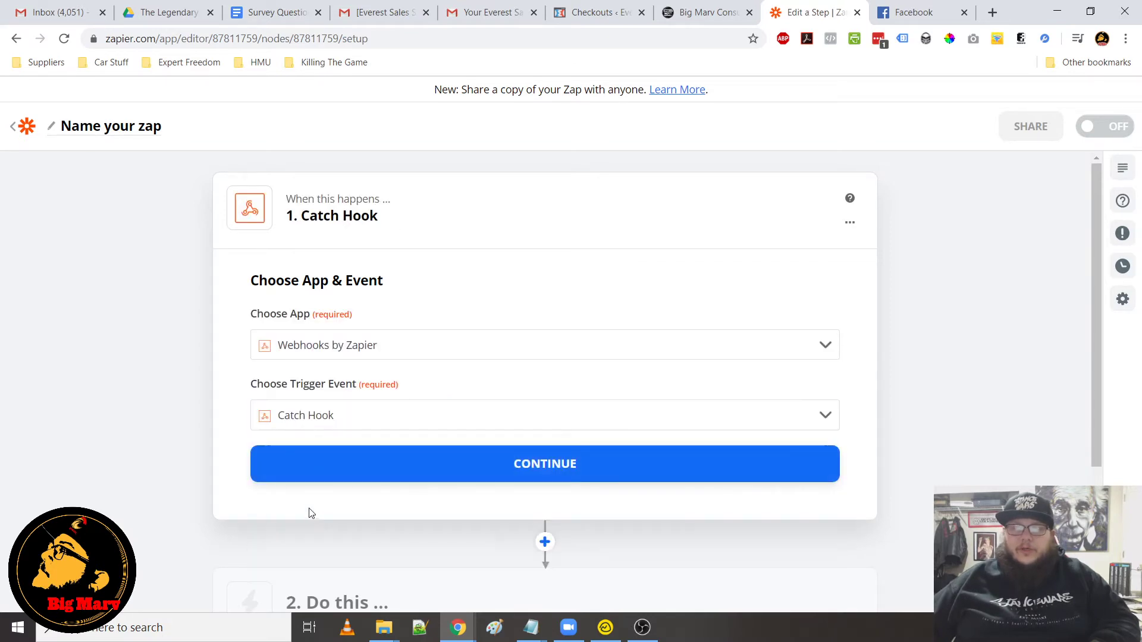
left_click(544, 469)
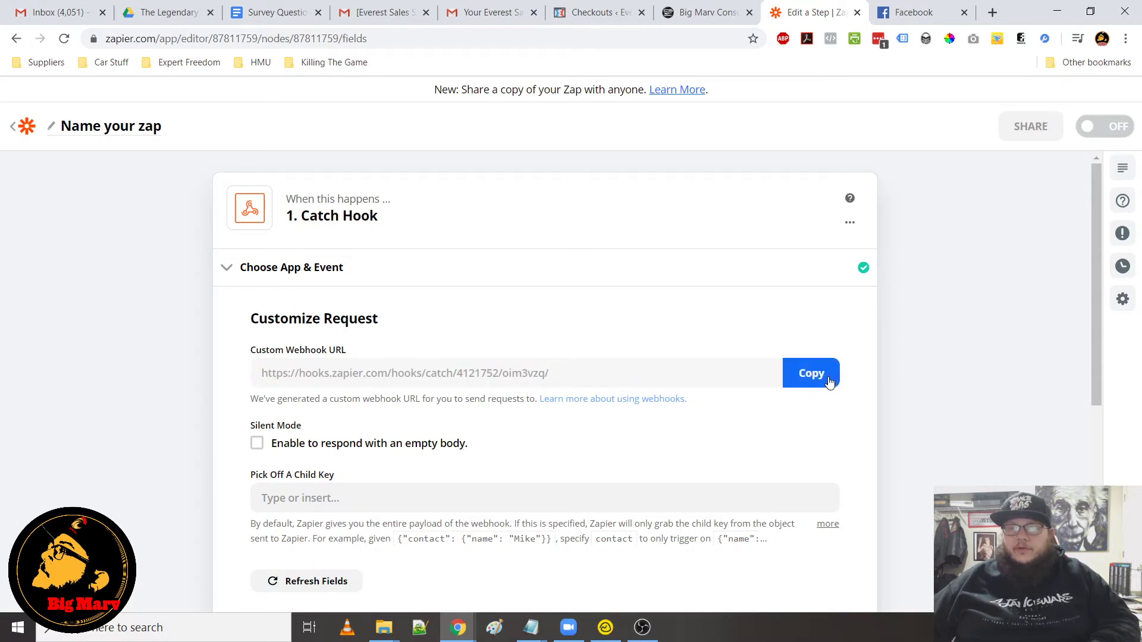
Copy the zap's custom webhook URL and paste it over the web hook URL in the LBC1 Optin rule
left_click(812, 373)
left_click(705, 12)
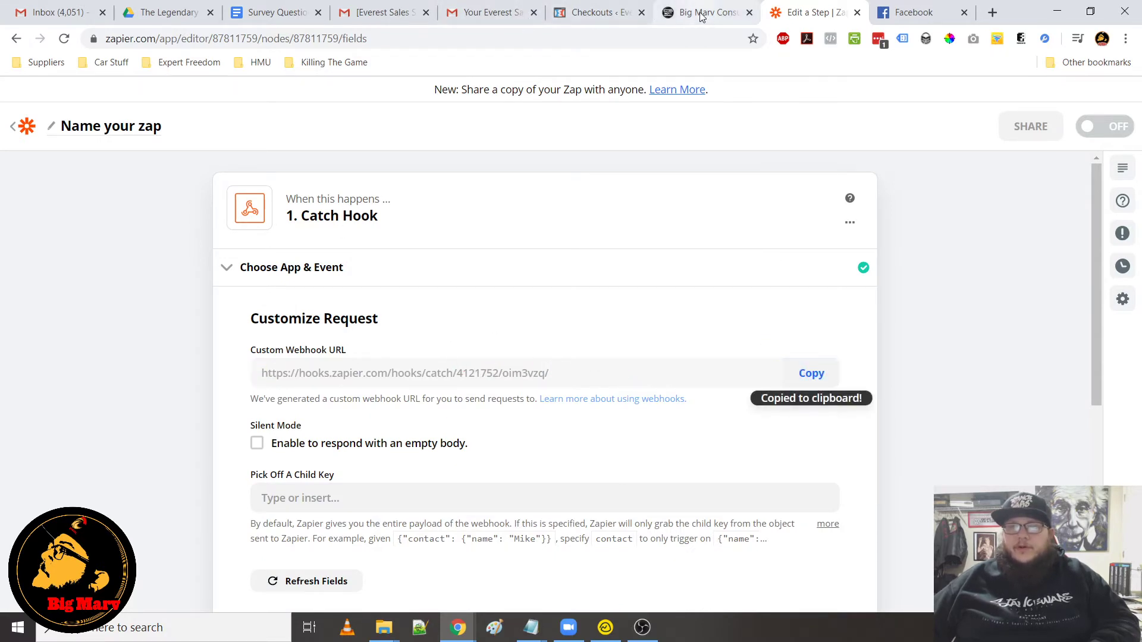
triple_click(793, 453)
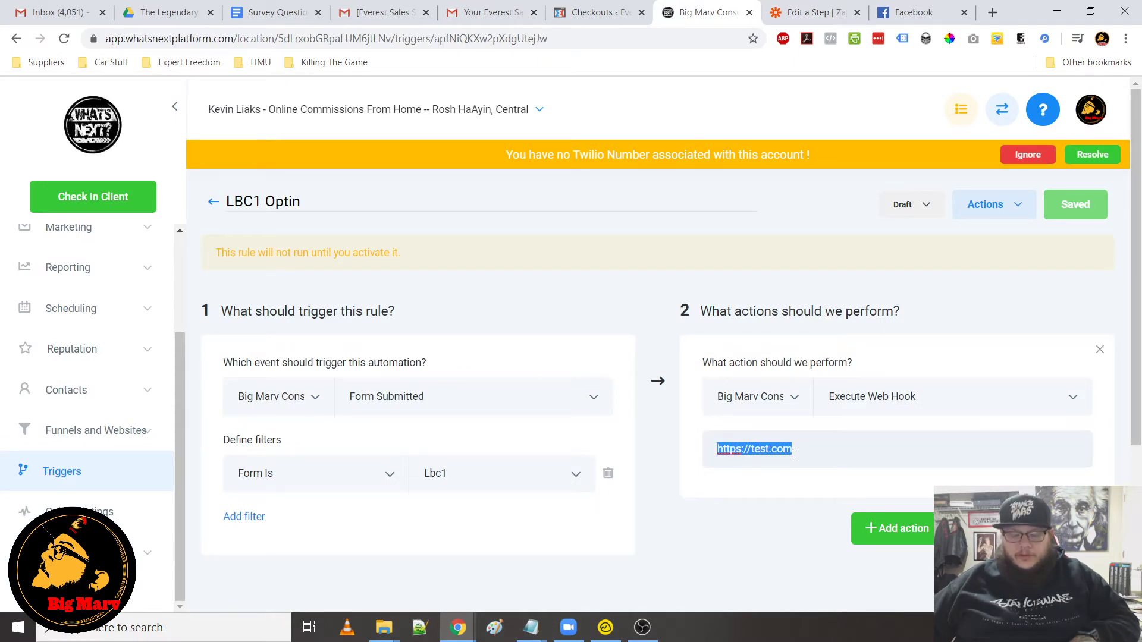
key("ctrl+v")
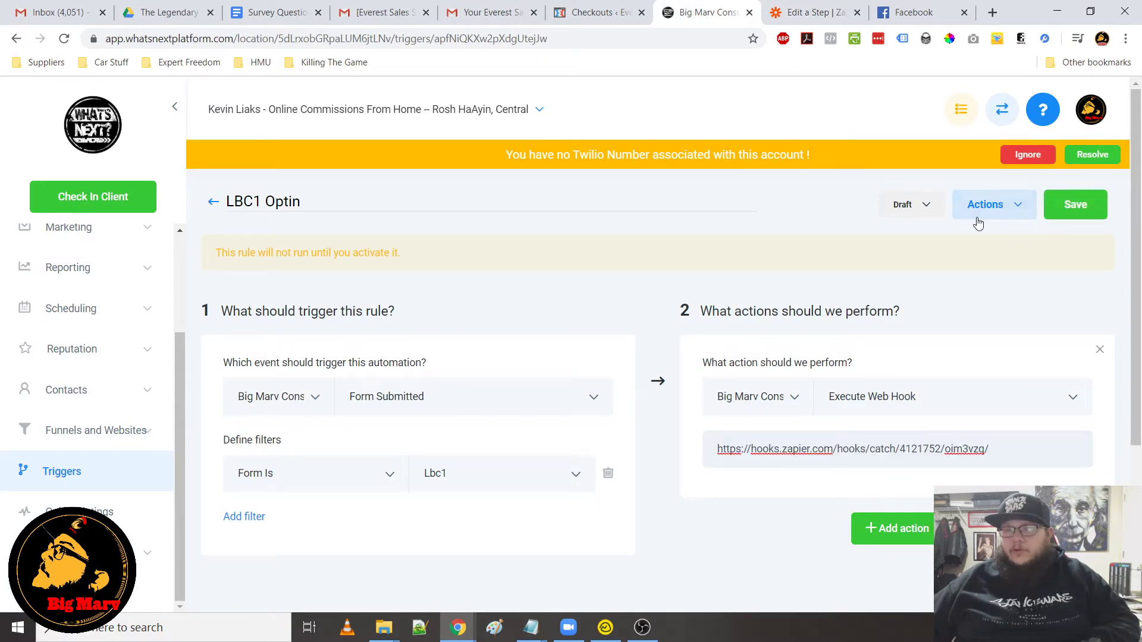
Save the LBC1 Optin rule and switch it from draft to active
left_click(1053, 208)
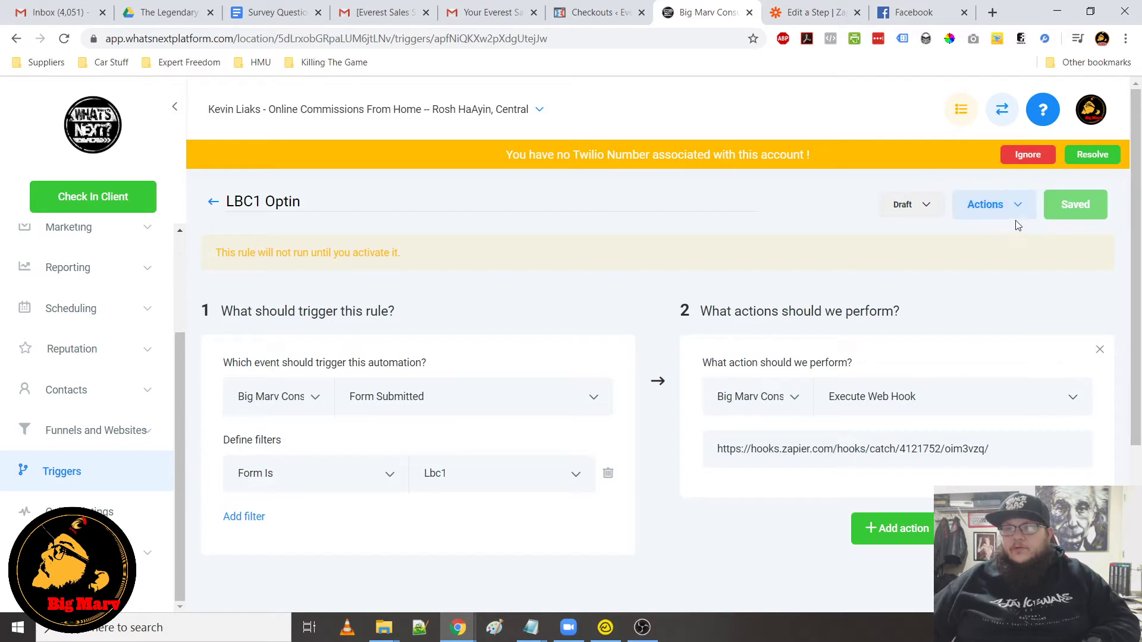
left_click(902, 206)
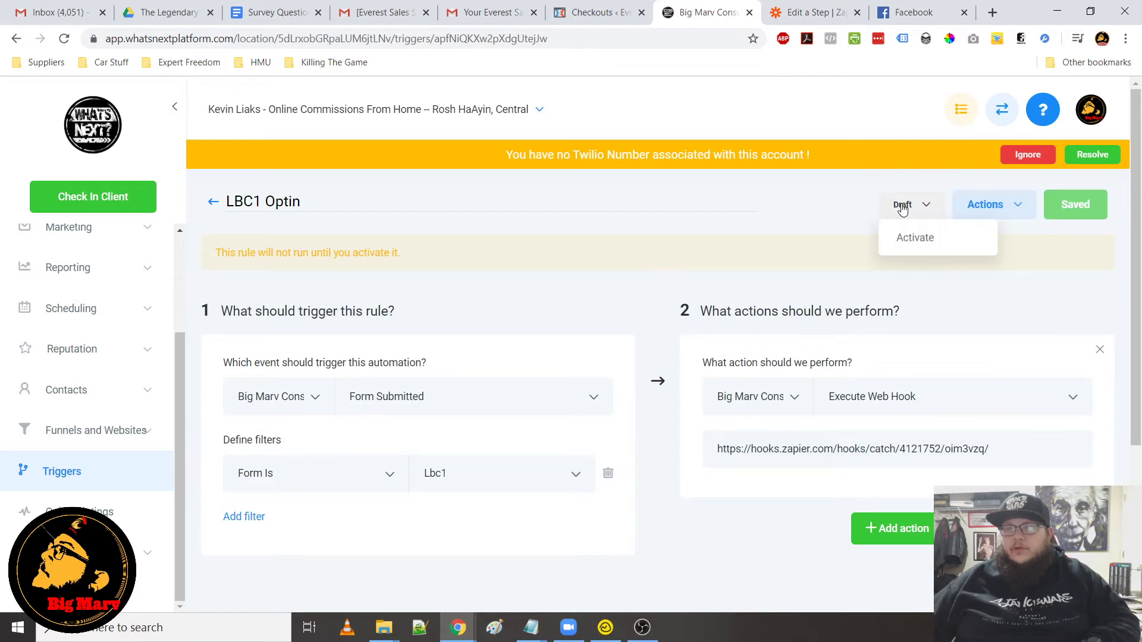
left_click(913, 238)
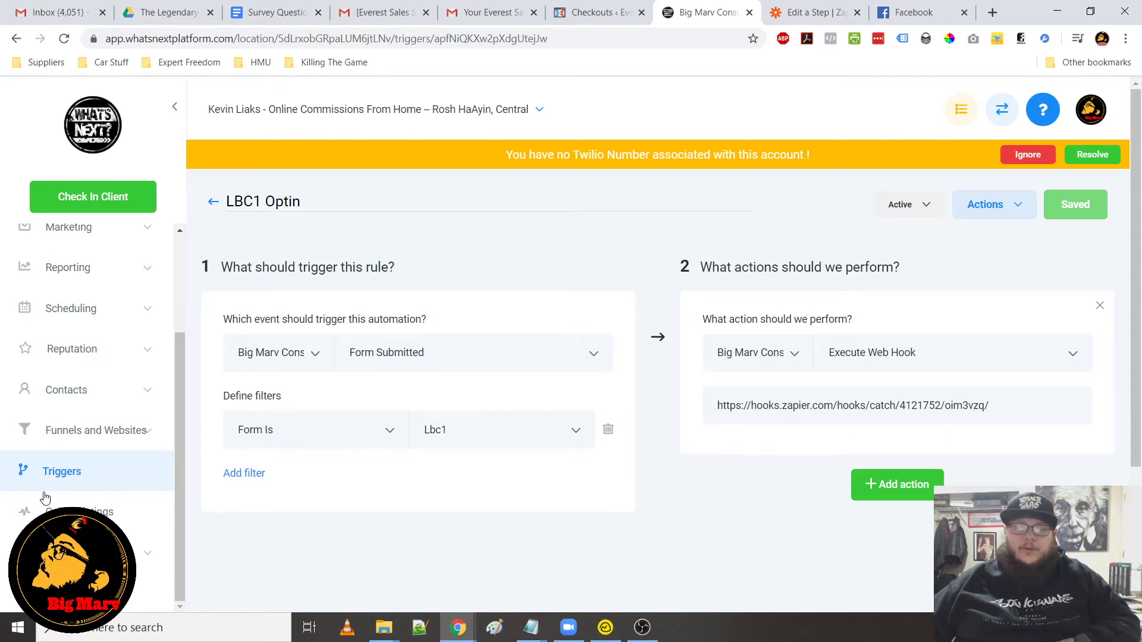
Open the LBC1 funnel and preview the LP7 page in a new tab, reloading it
left_click(94, 430)
left_click(40, 480)
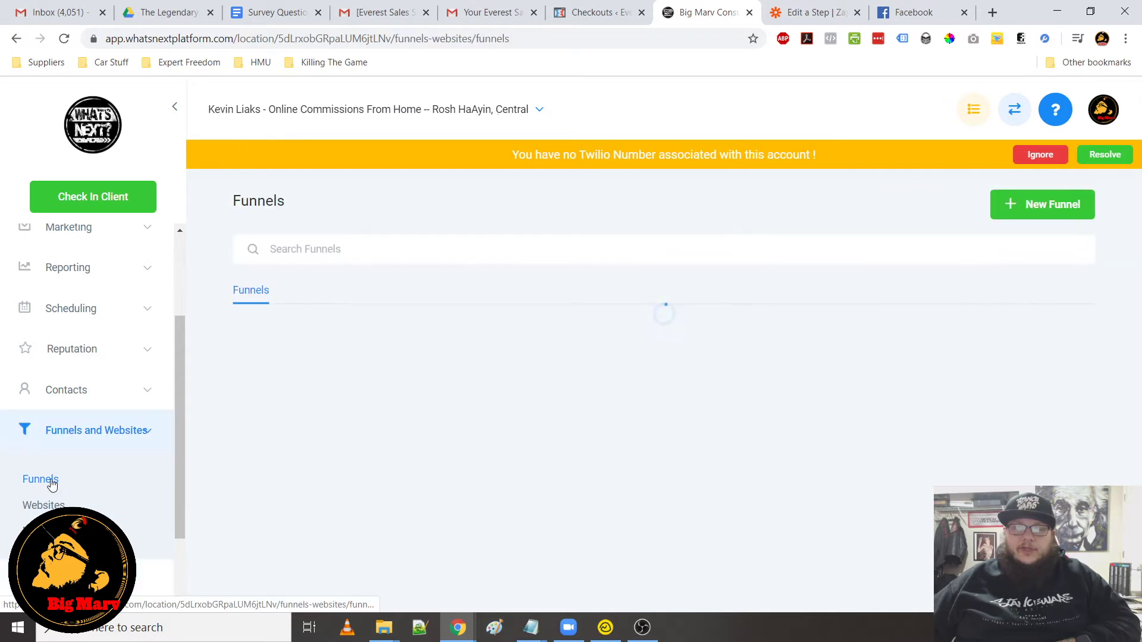
left_click(249, 384)
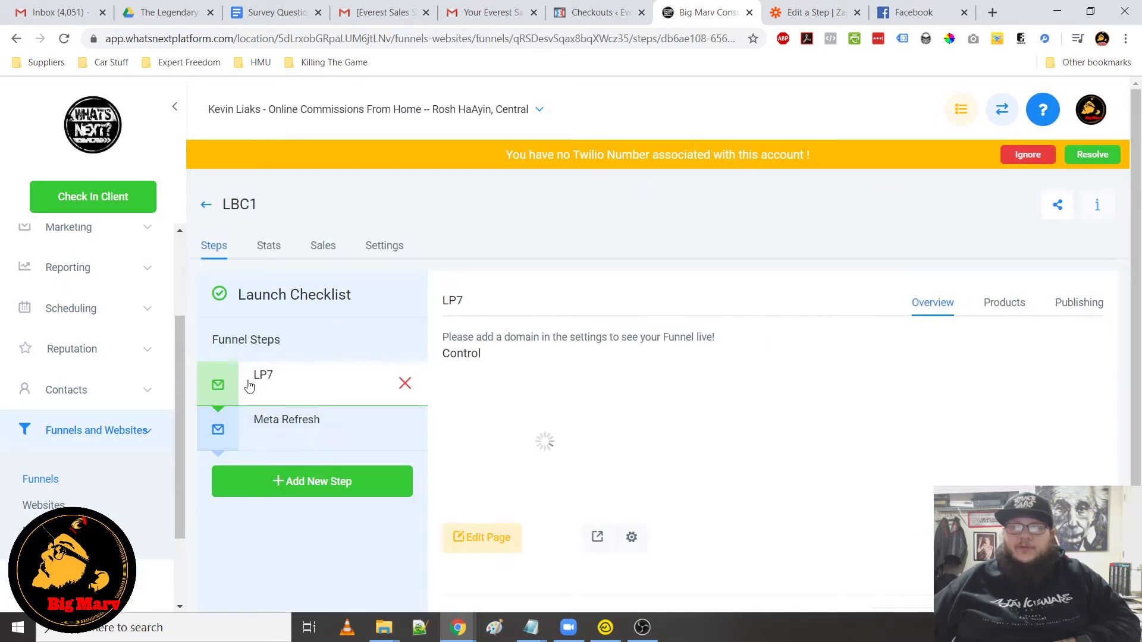
left_click(598, 539)
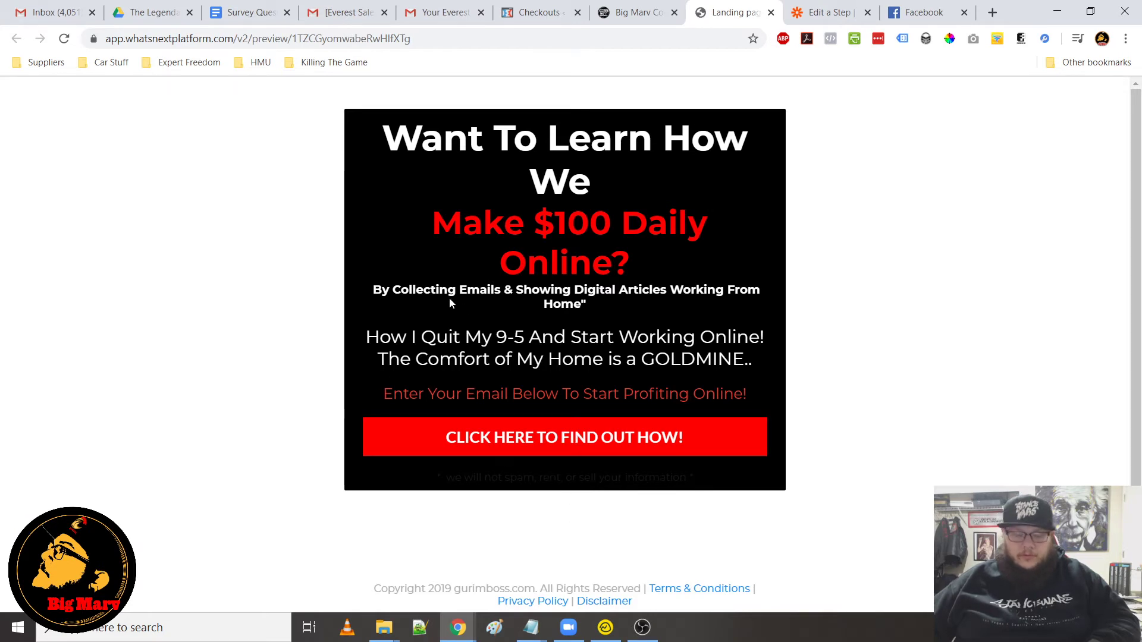
key("F5")
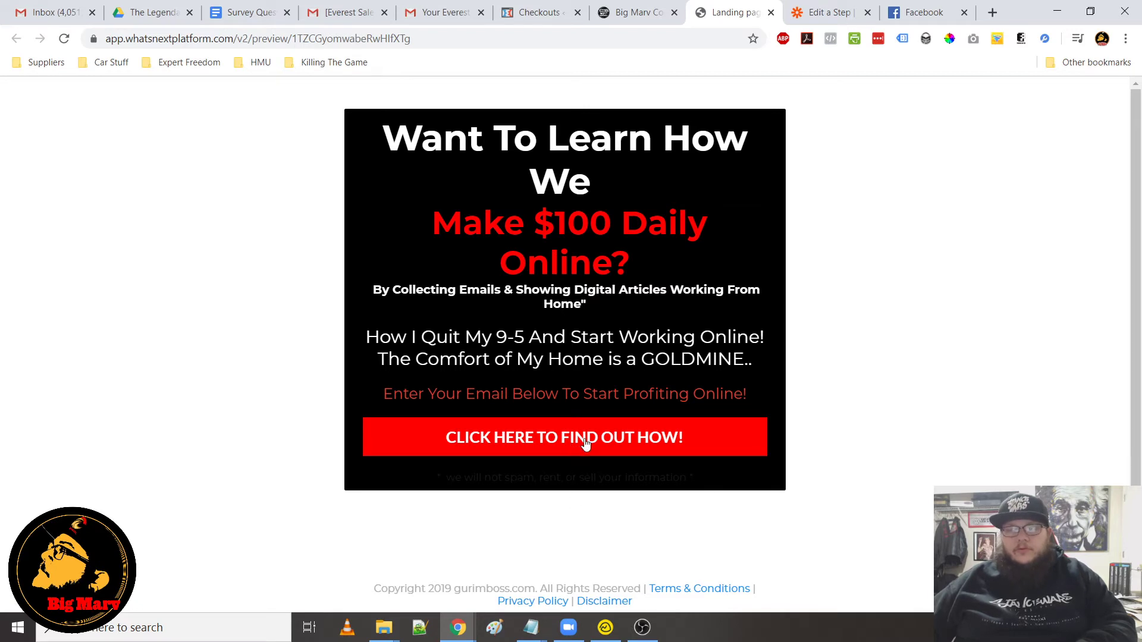
Open the LP7 page in the editor, review the sign-up button's click action, save the page and leave the editor
left_click(655, 13)
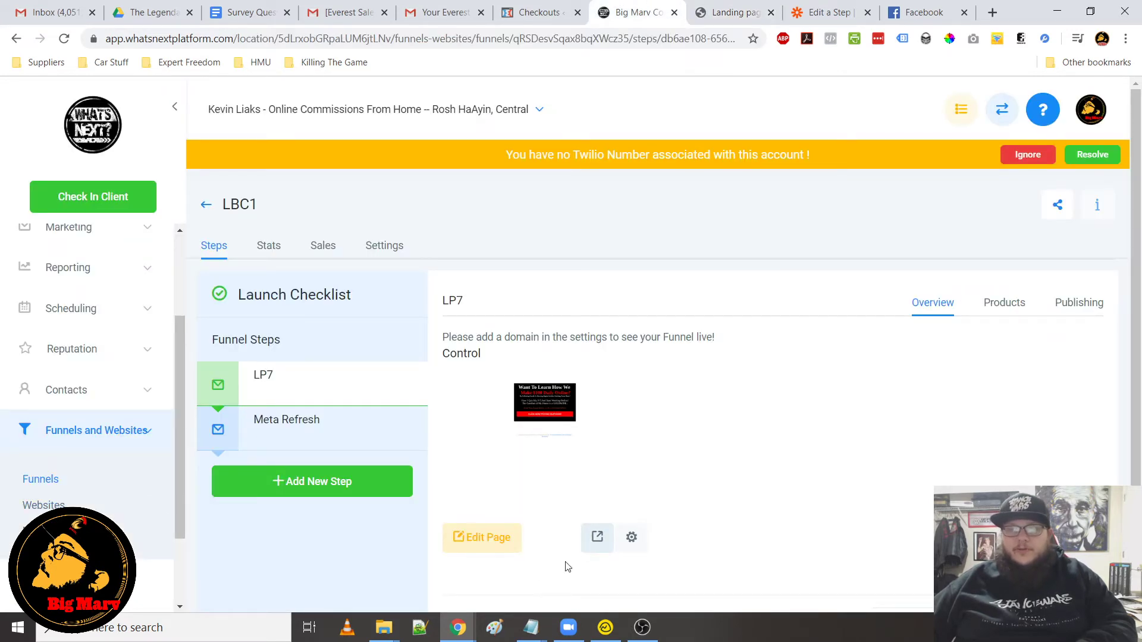
left_click(506, 548)
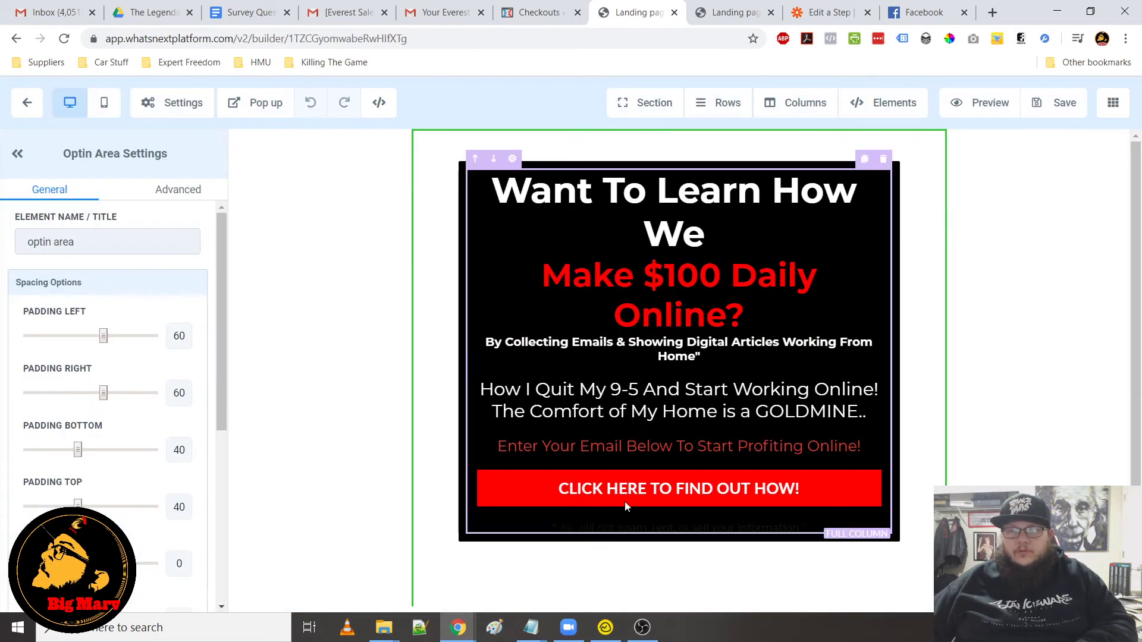
left_click(644, 498)
scroll(115, 503, "down", 10)
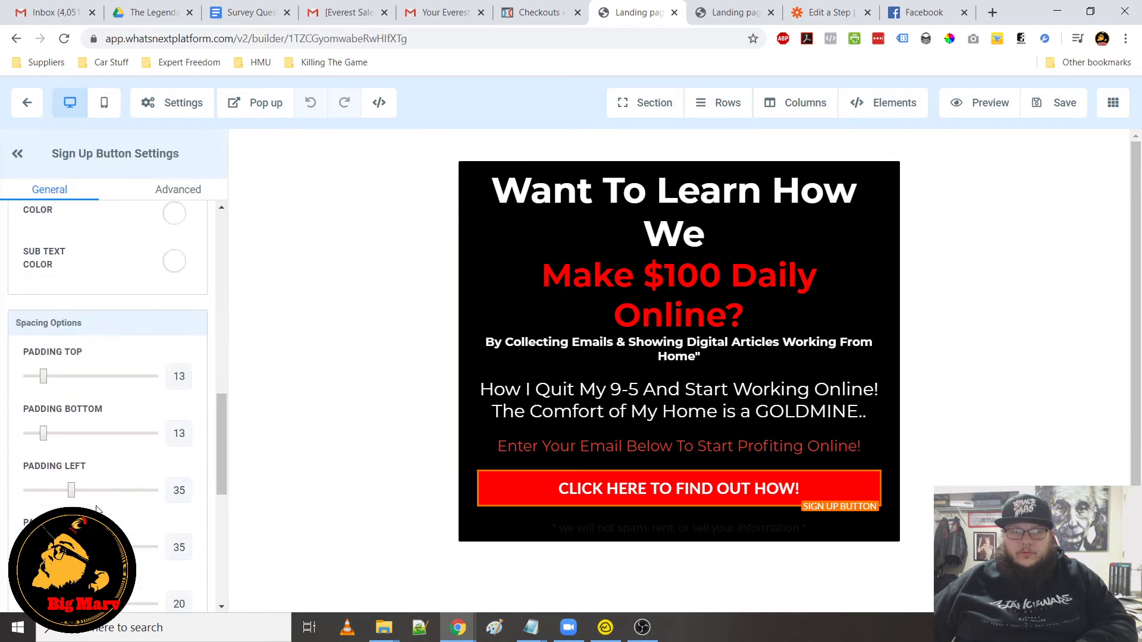
left_click(110, 512)
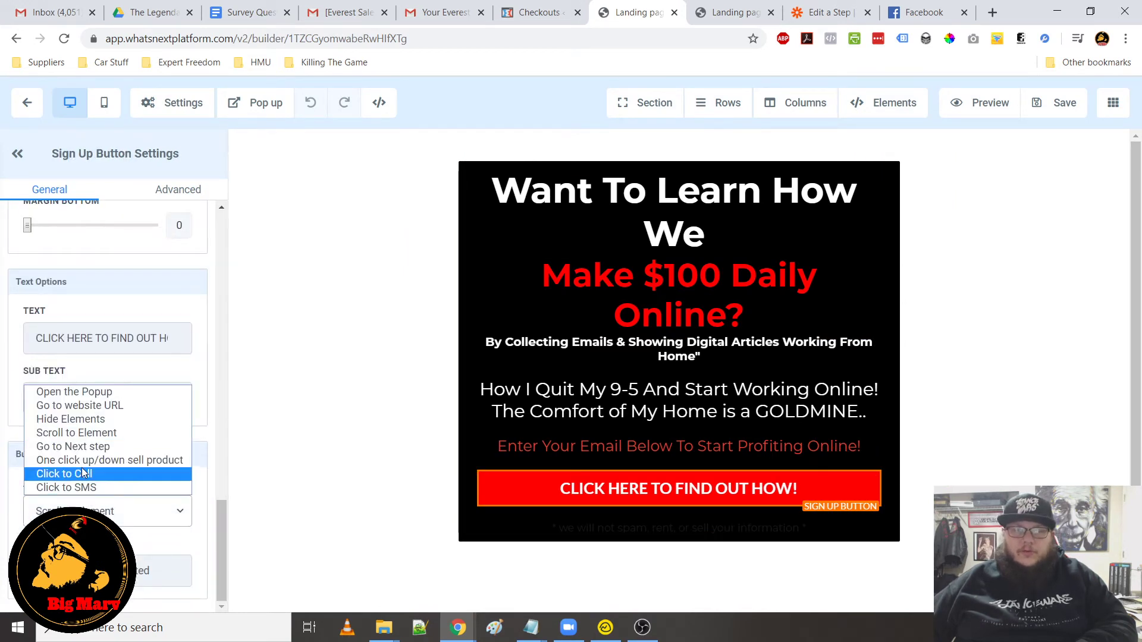
scroll(89, 428, "up", 1)
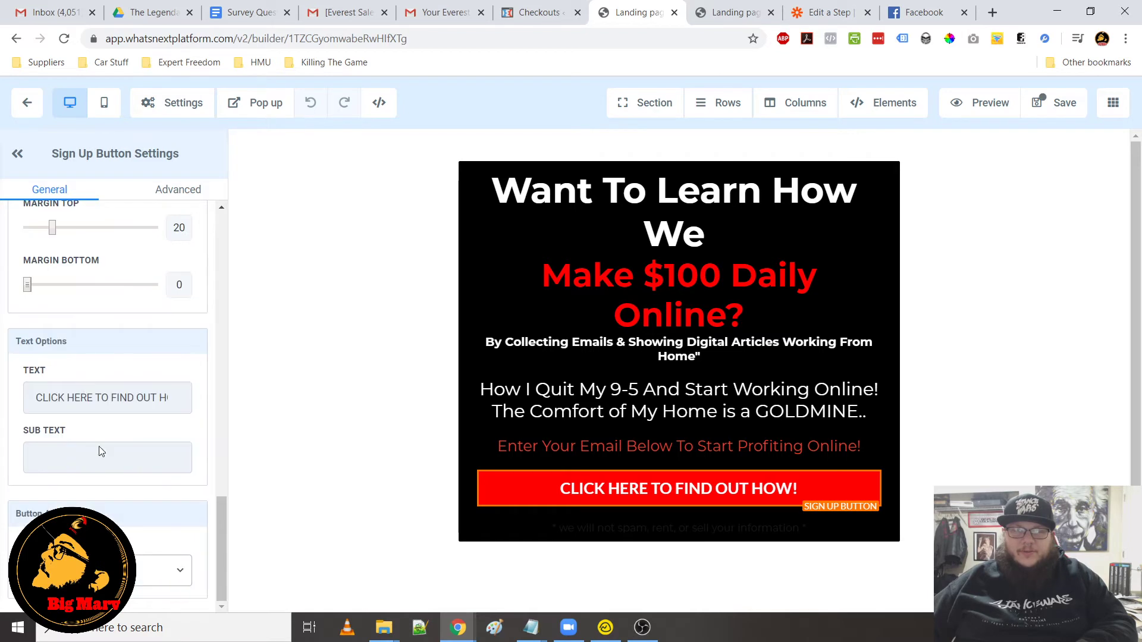
left_click(1046, 113)
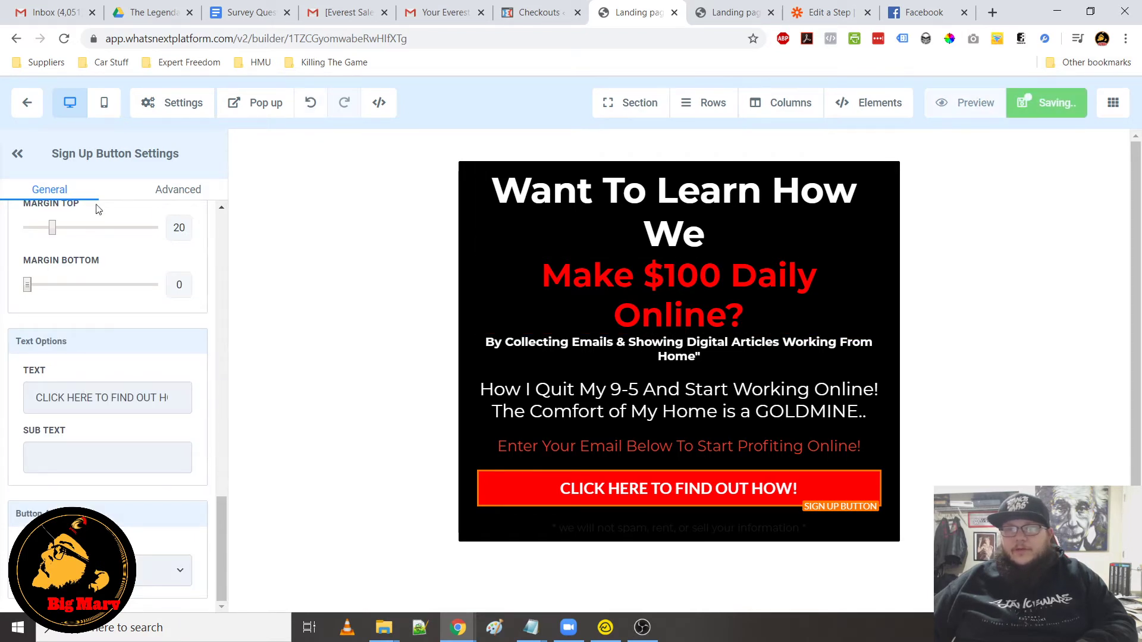
left_click(27, 102)
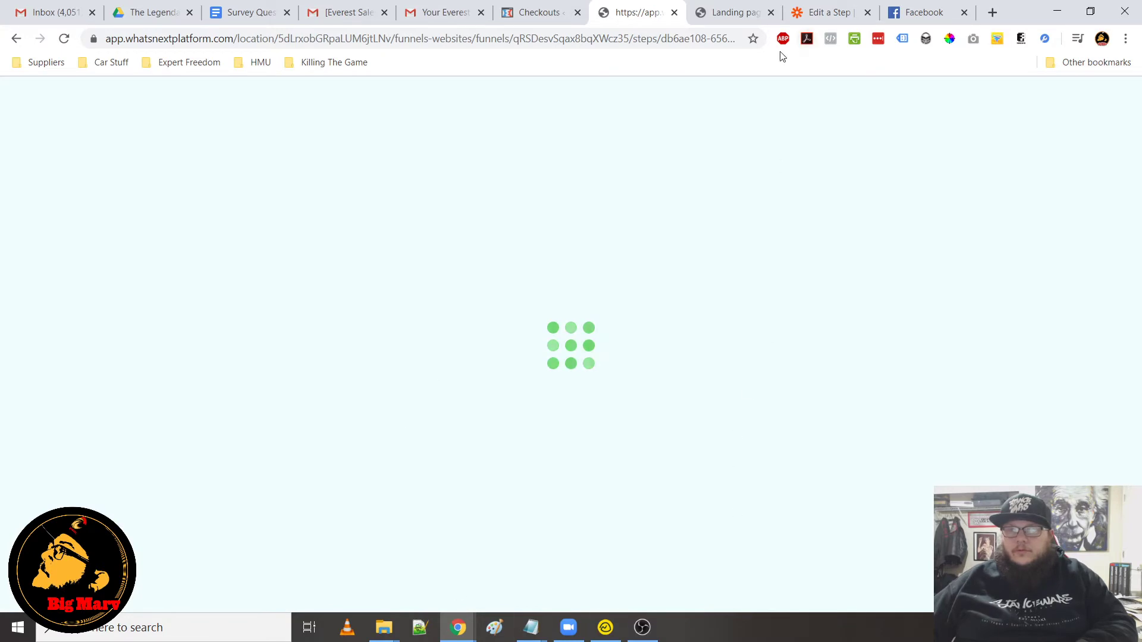
Reopen the LP7 page preview and open the opt-in popup from the call-to-action button
left_click(771, 13)
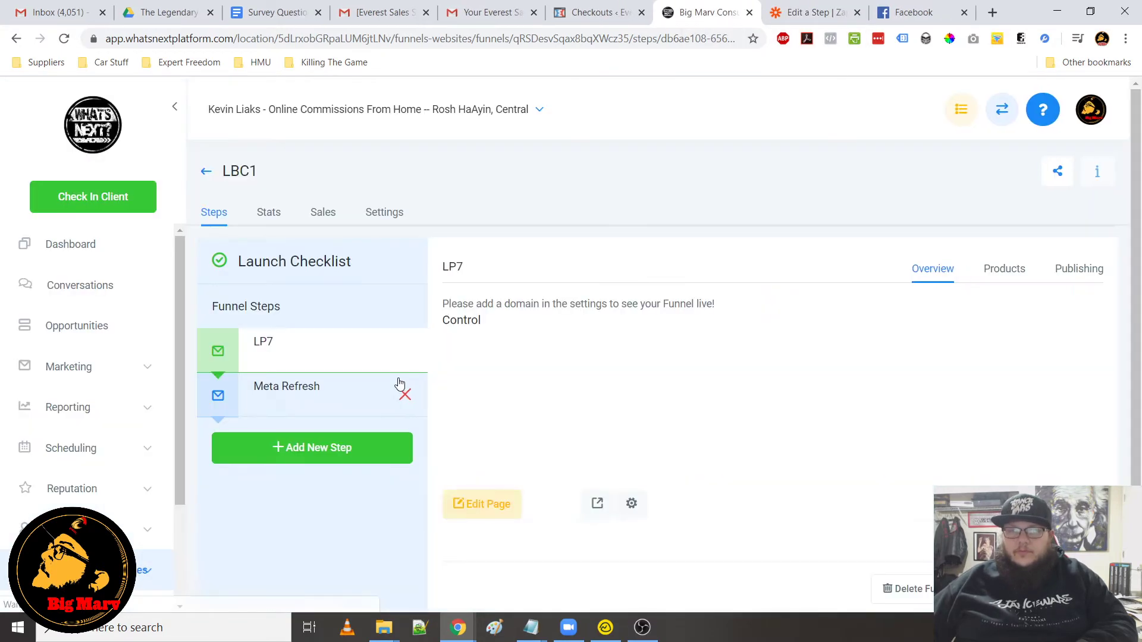
left_click(598, 538)
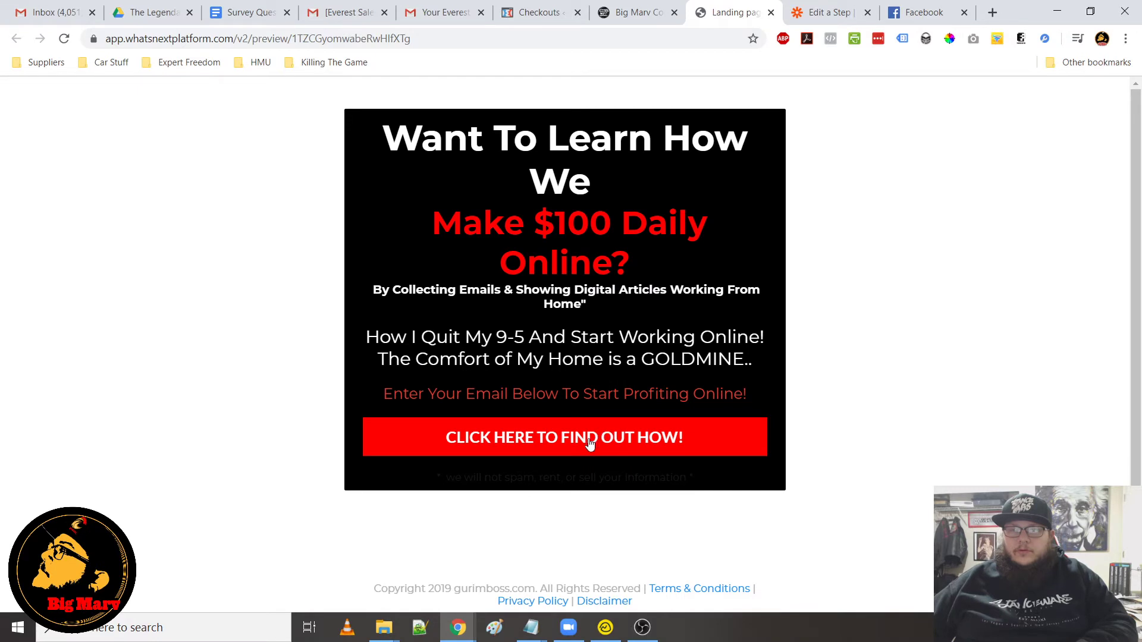
left_click(590, 441)
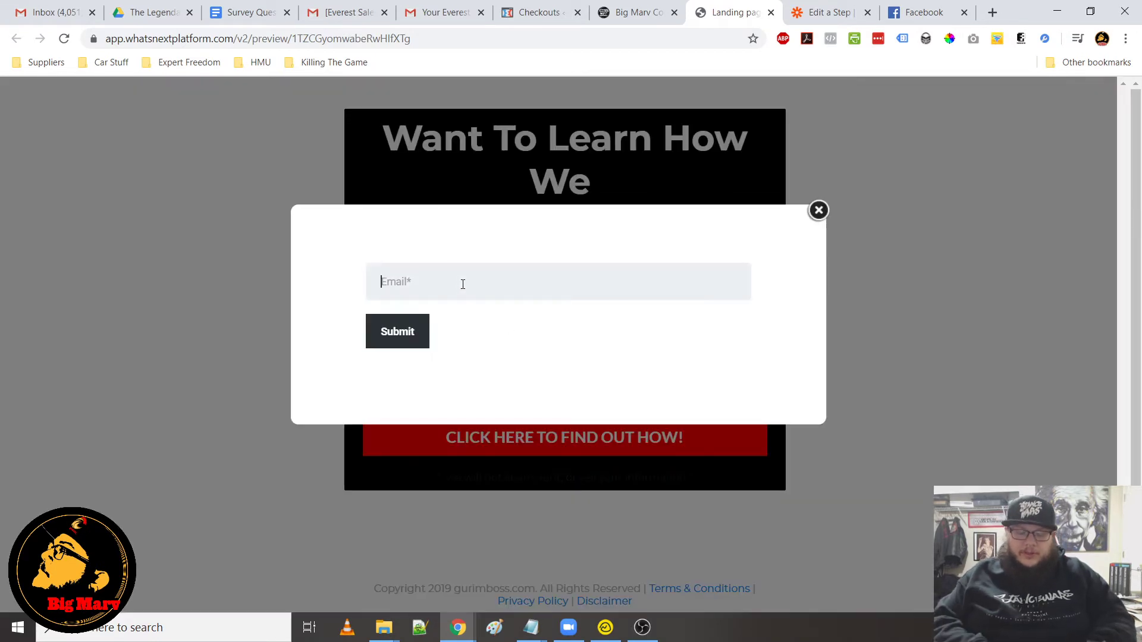
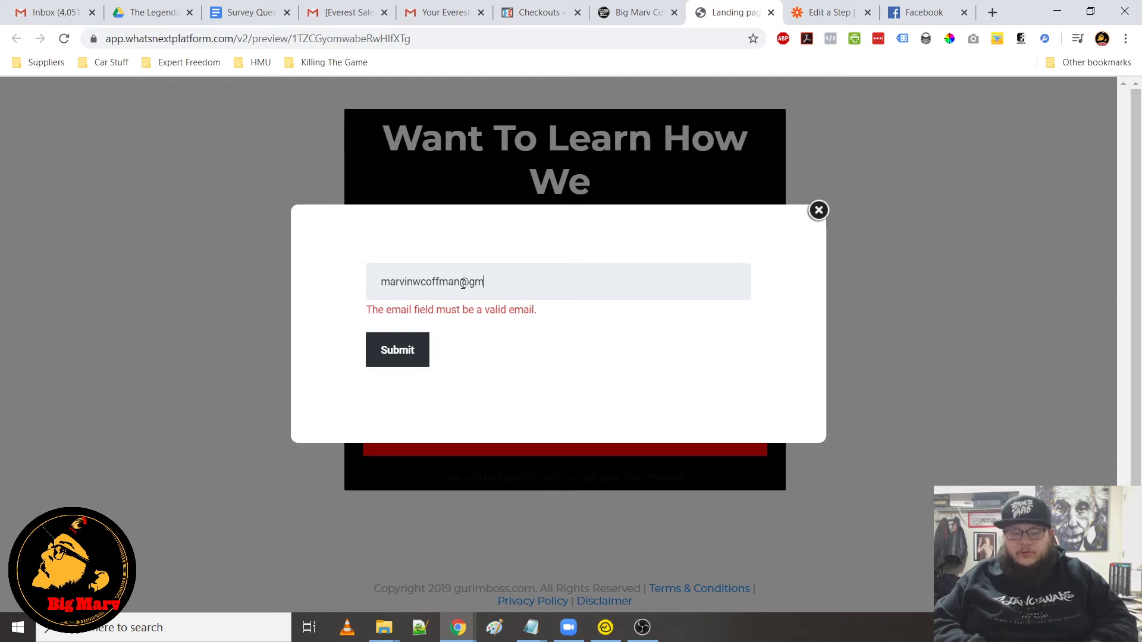
Submit a test opt-in by entering an e-mail address in the popup's Email field
left_click(424, 335)
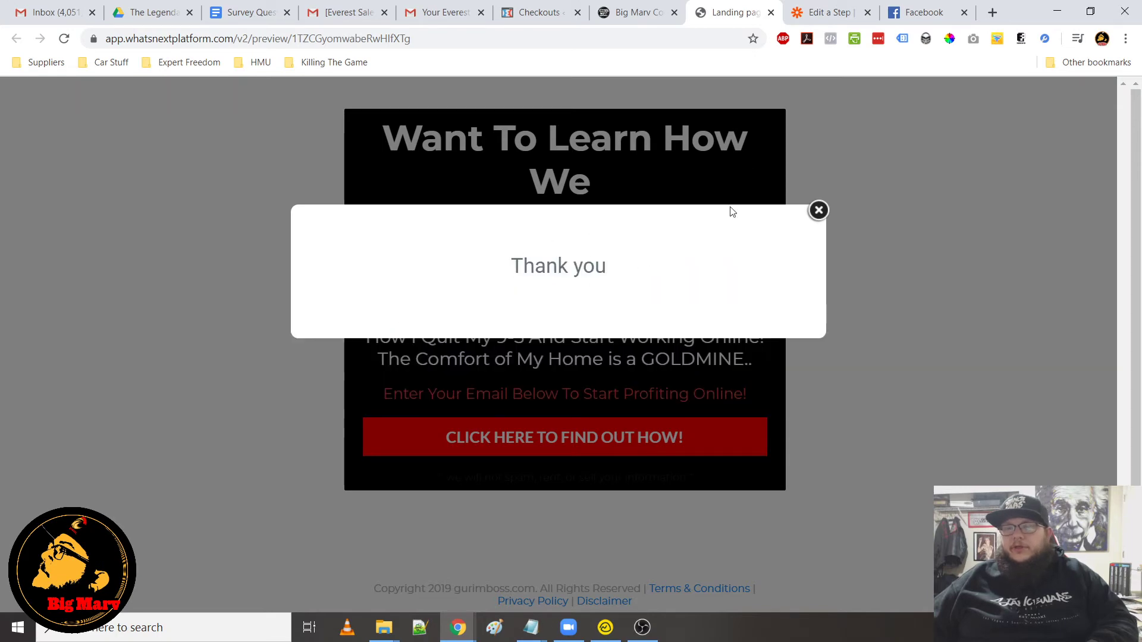
Test the zap's Catch Hook trigger and review the e-mail field in the received request
left_click(827, 17)
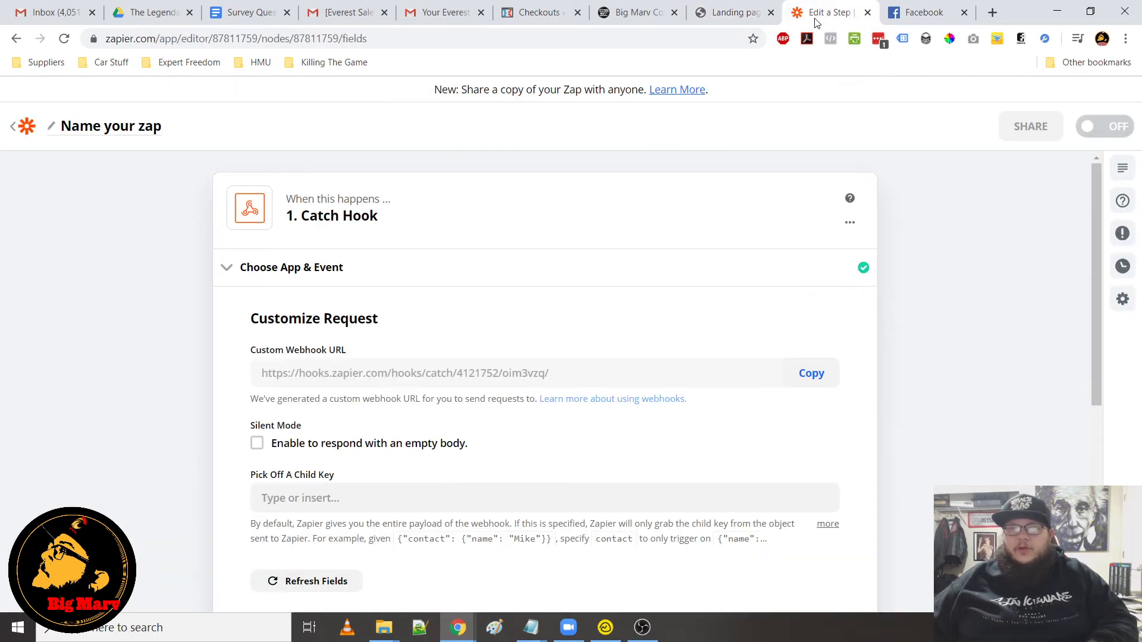
scroll(576, 237, "down", 6)
left_click(542, 259)
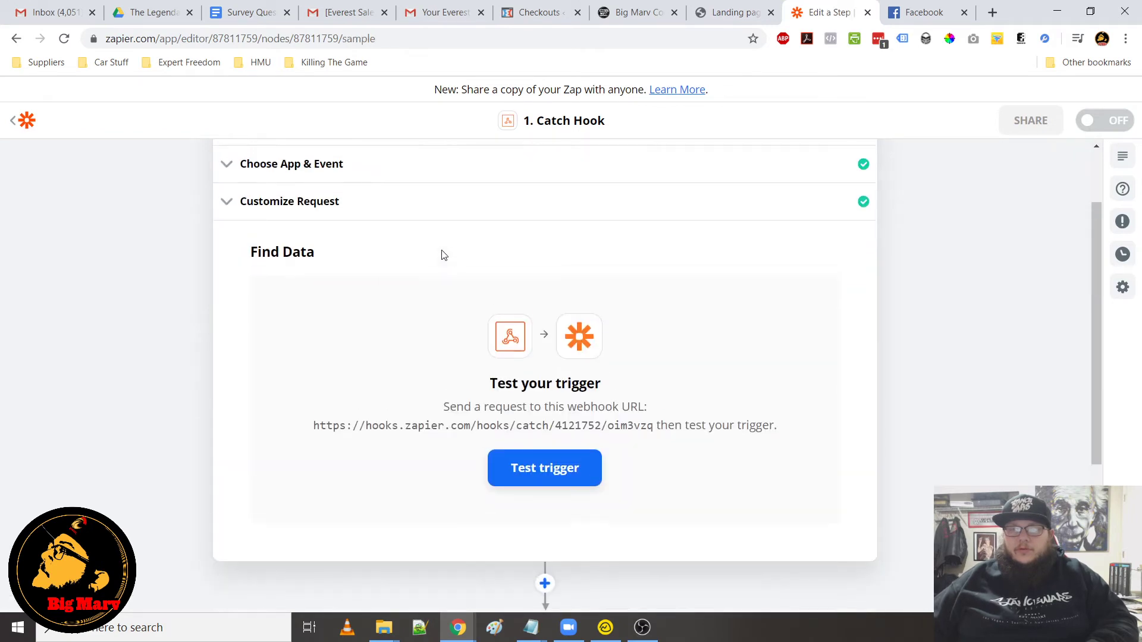
left_click(558, 466)
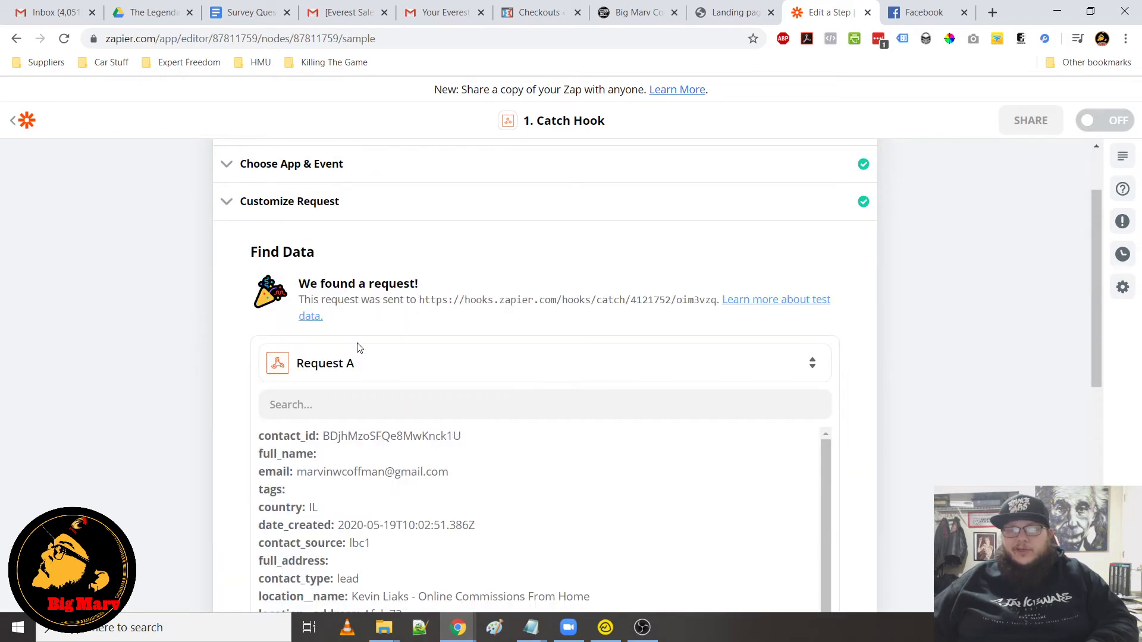
scroll(359, 348, "down", 4)
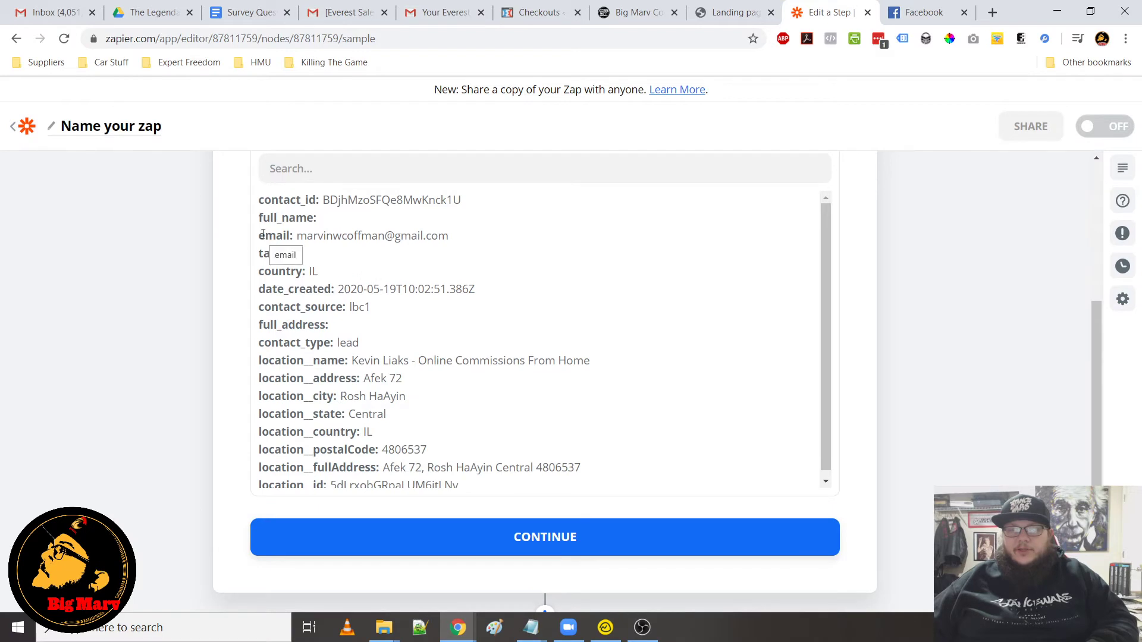
left_click_drag(254, 237, 481, 238)
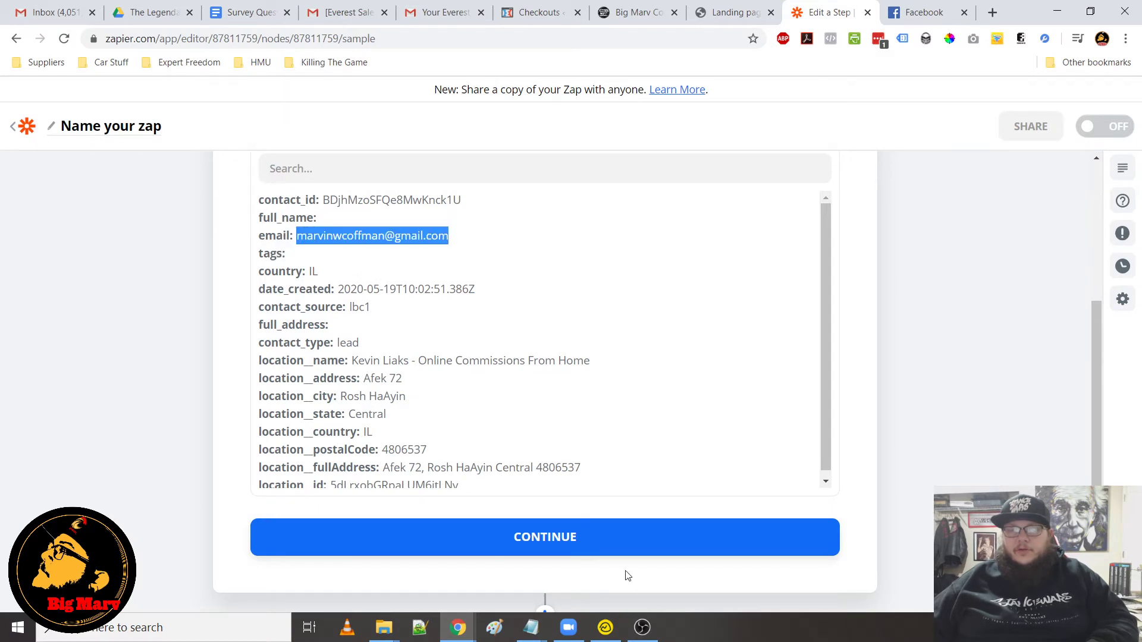
Add an ActiveCampaign action step with the Create/Update Contact event and continue
left_click(567, 543)
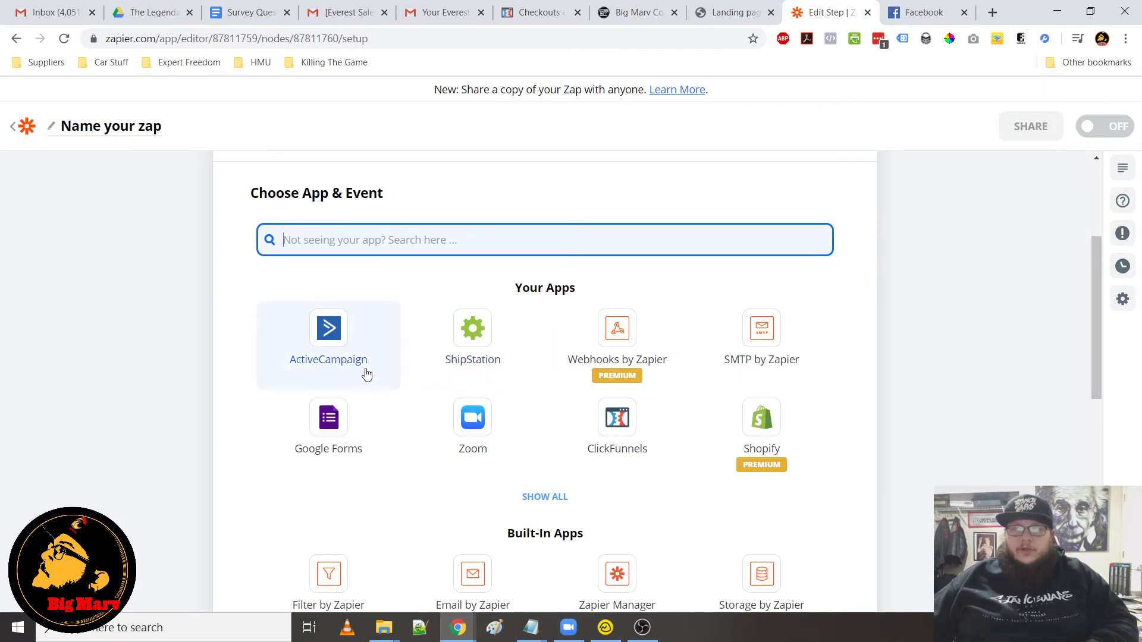
left_click(345, 359)
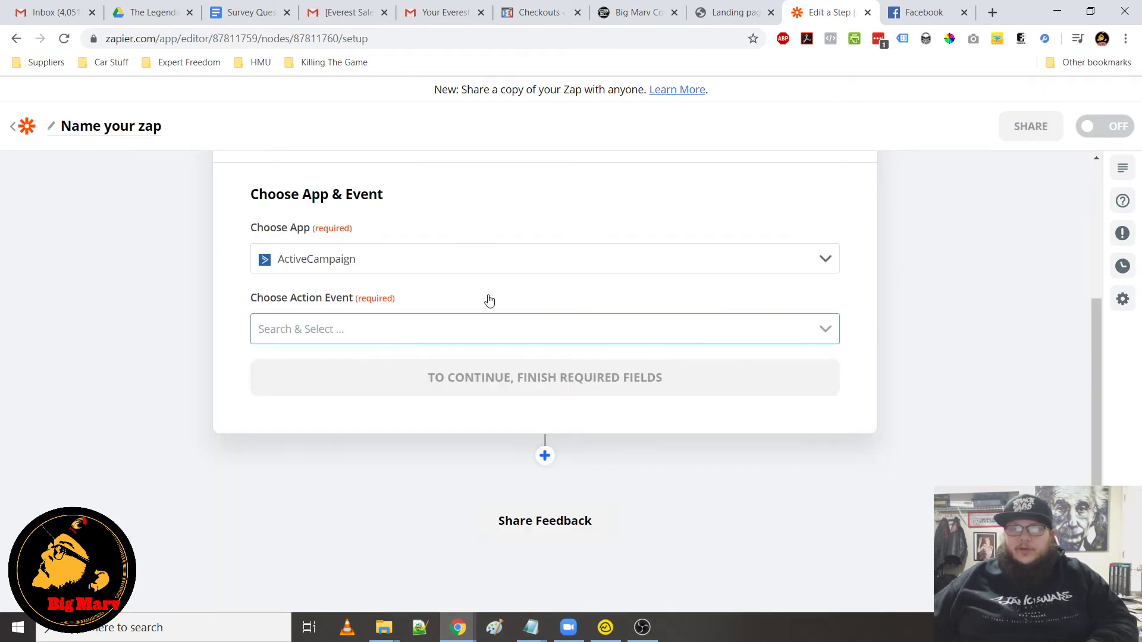
left_click(480, 336)
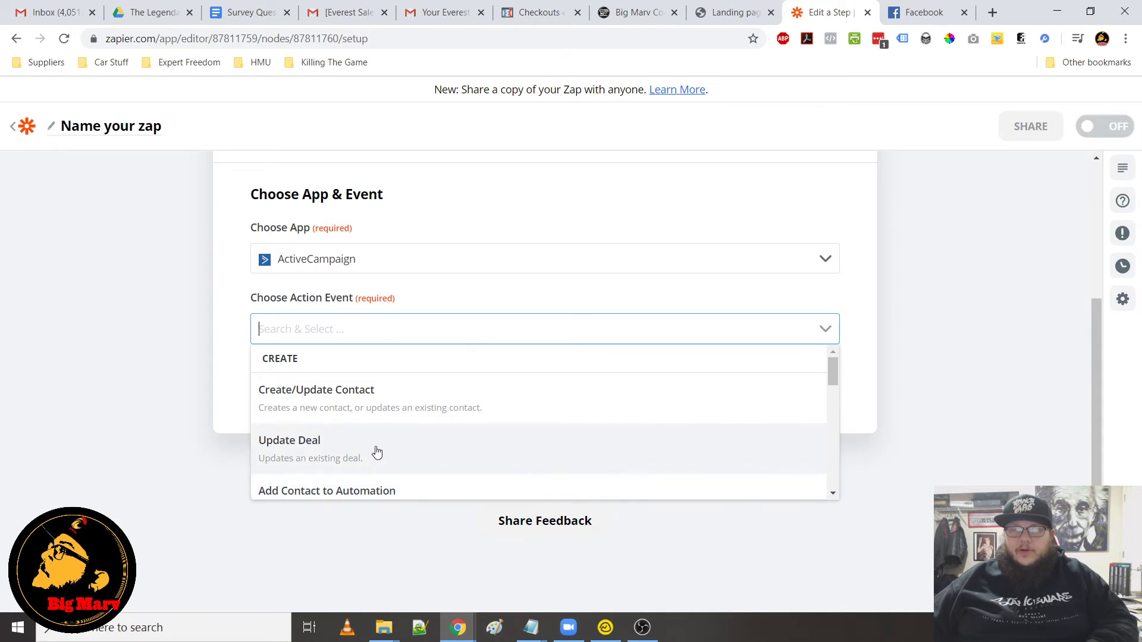
scroll(381, 458, "down", 5)
scroll(384, 465, "up", 5)
left_click(377, 410)
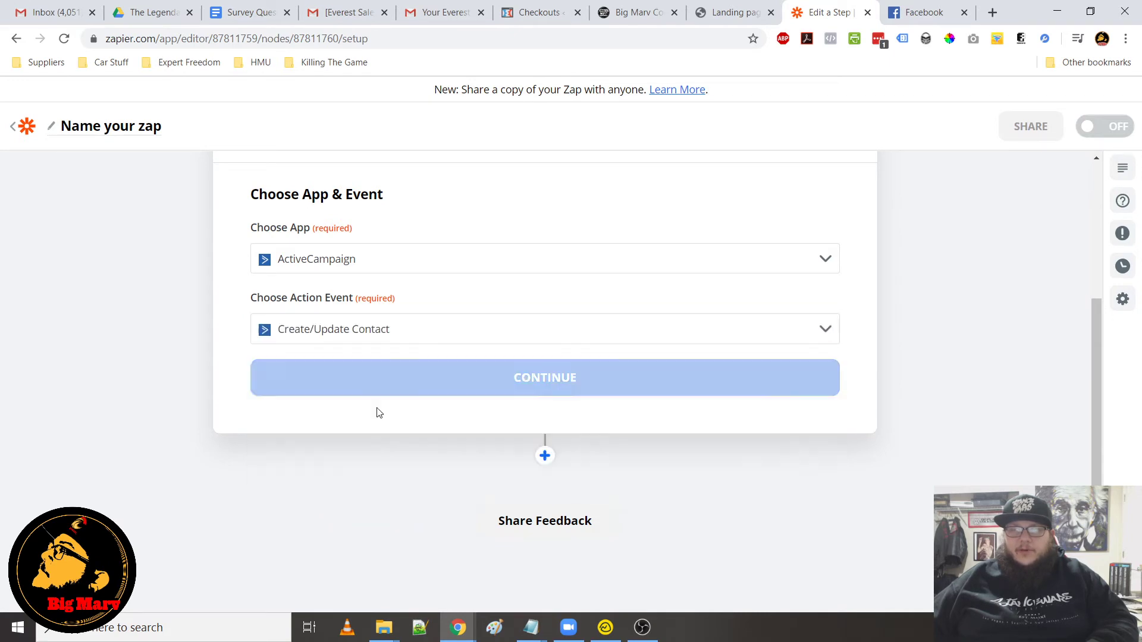
left_click(476, 389)
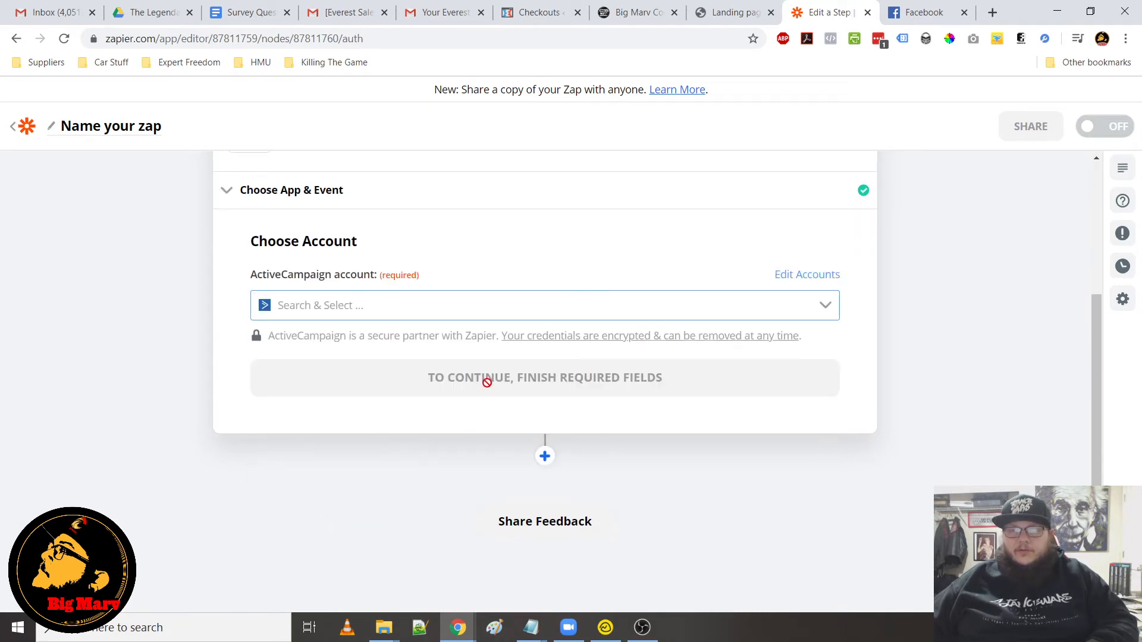
Select the connected ActiveCampaign account for the action and continue
left_click(441, 314)
left_click(368, 359)
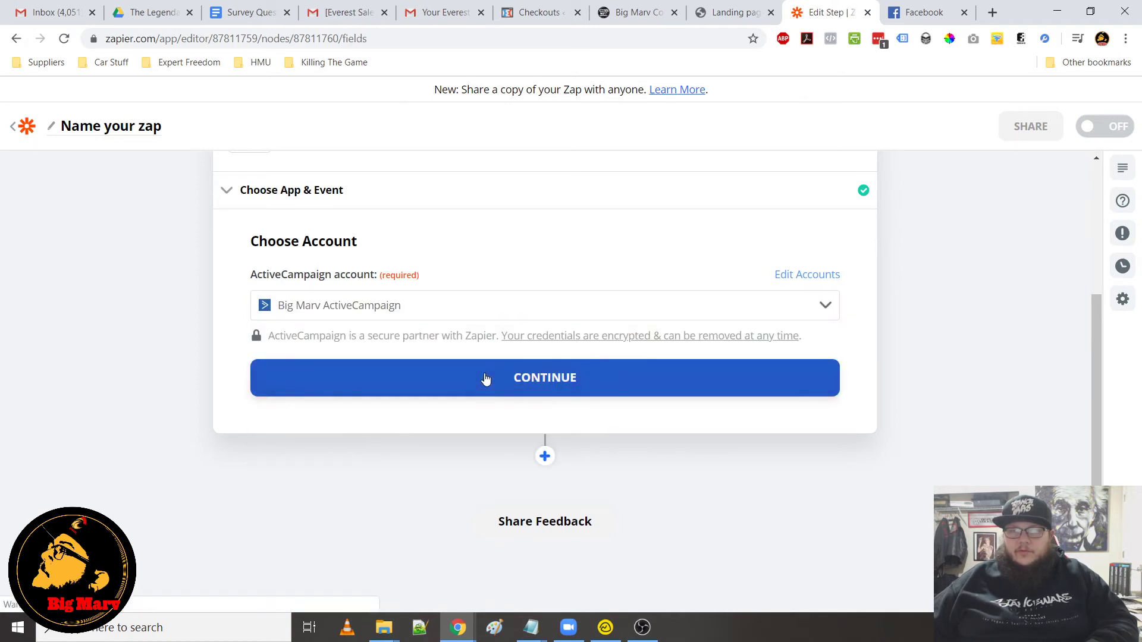
left_click(485, 379)
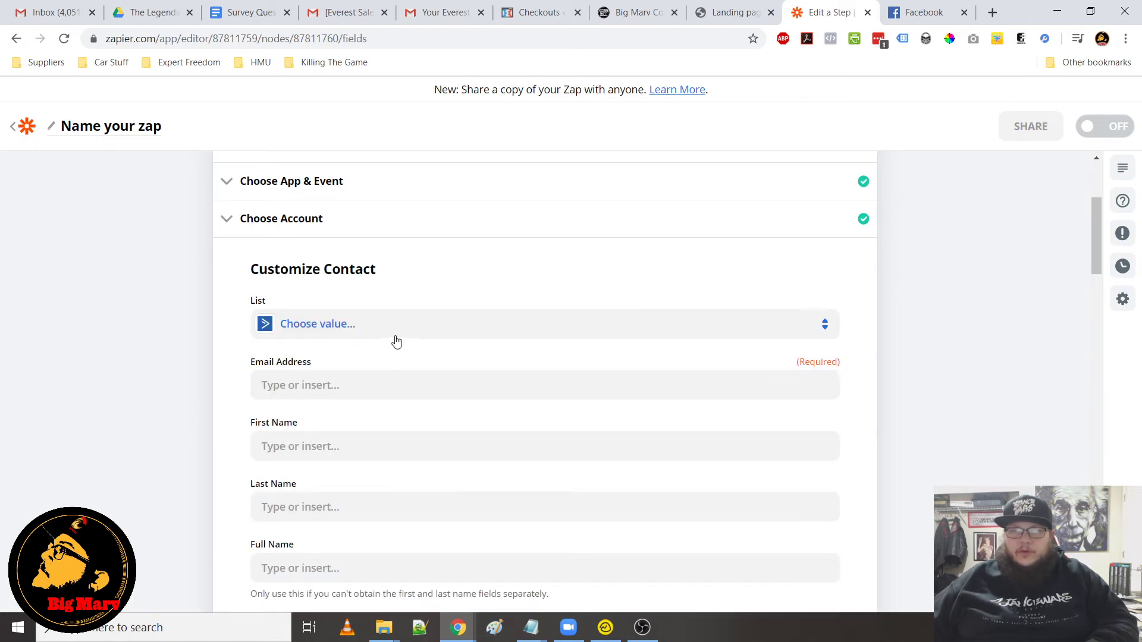
Set the contact list to Big Marv Subscribers and start mapping the Email Address field from Catch Hook data
left_click(367, 332)
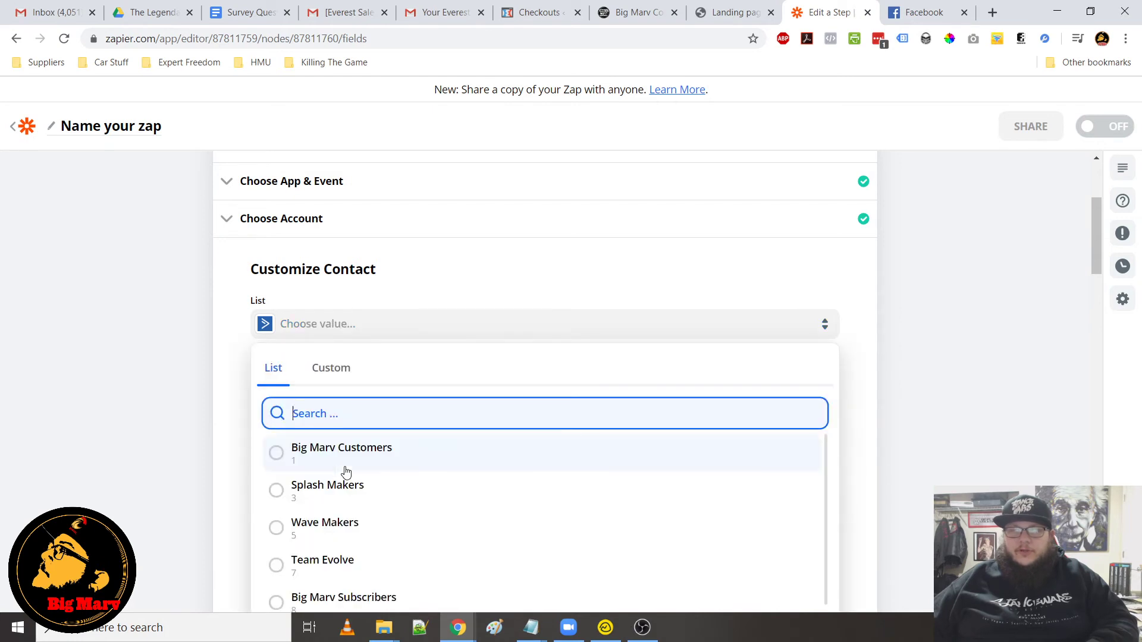
scroll(414, 507, "down", 3)
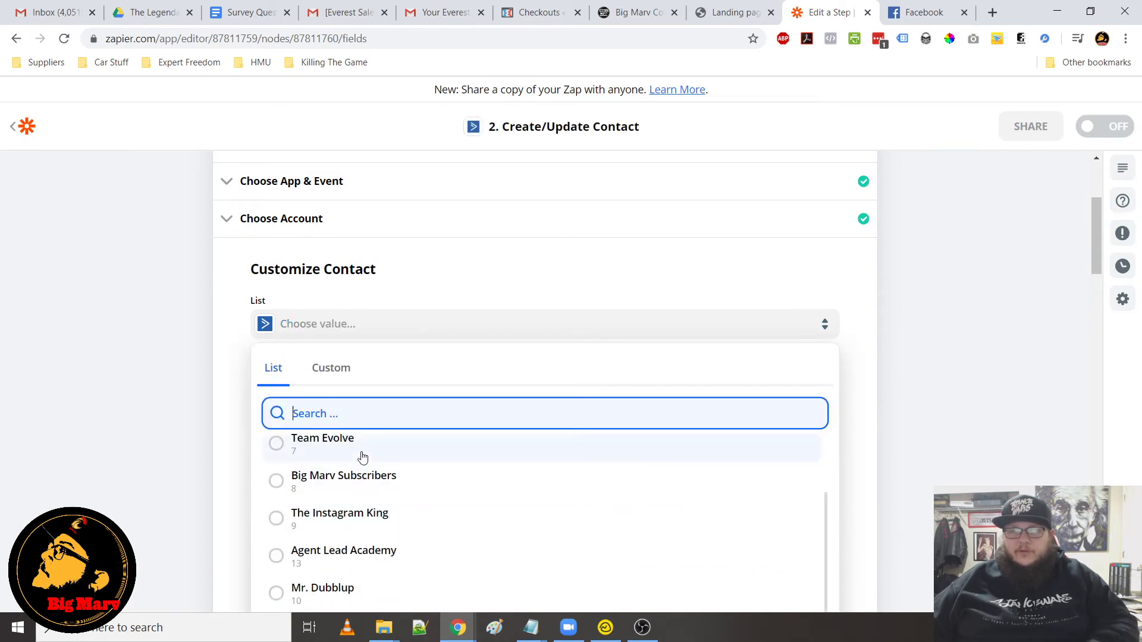
left_click(359, 482)
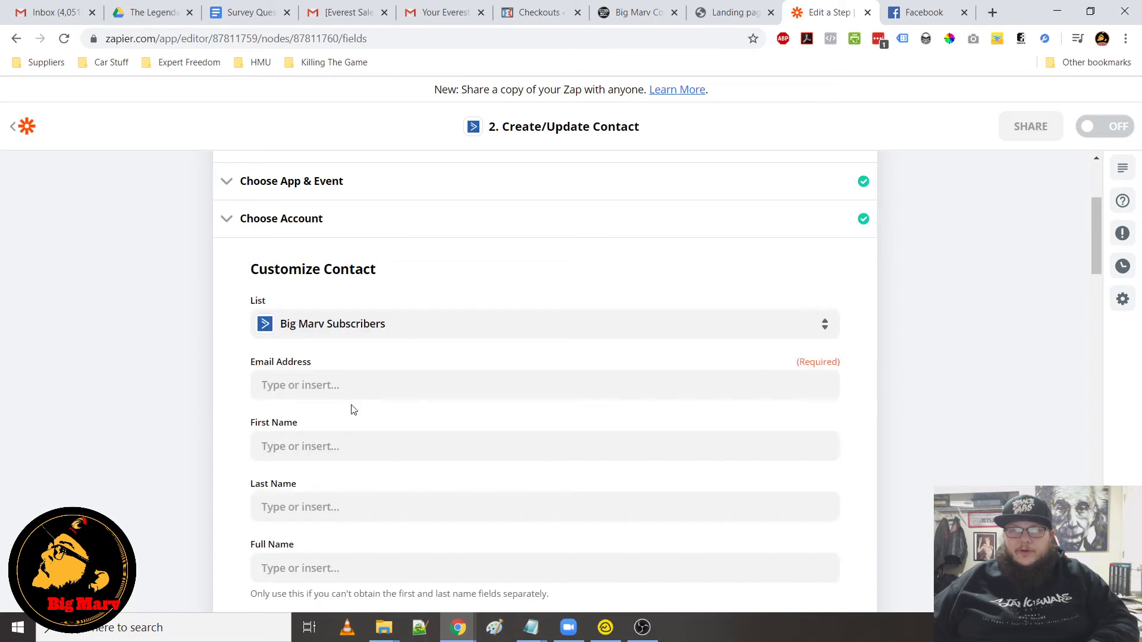
left_click(280, 387)
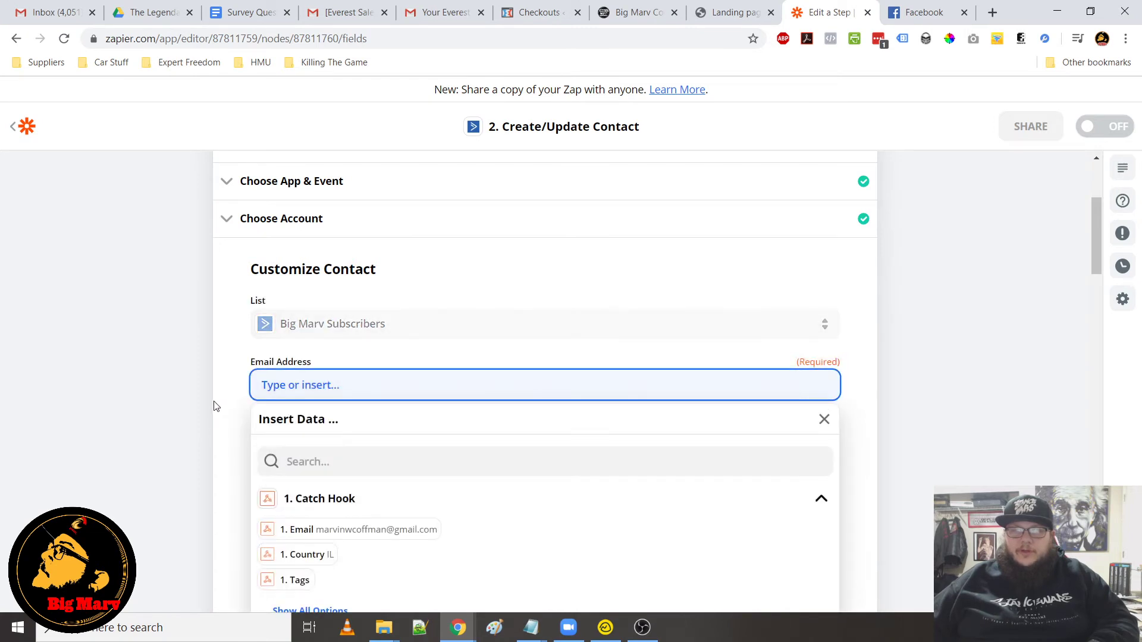
scroll(291, 348, "down", 4)
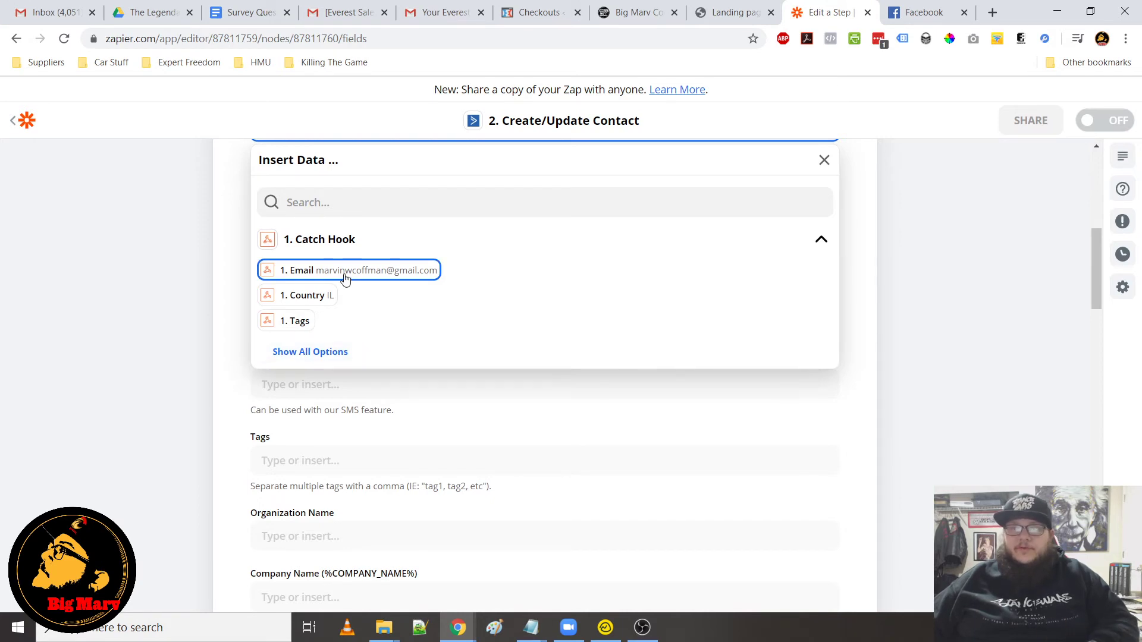
Open the LBC1 form in the Form Builder for editing
left_click(632, 15)
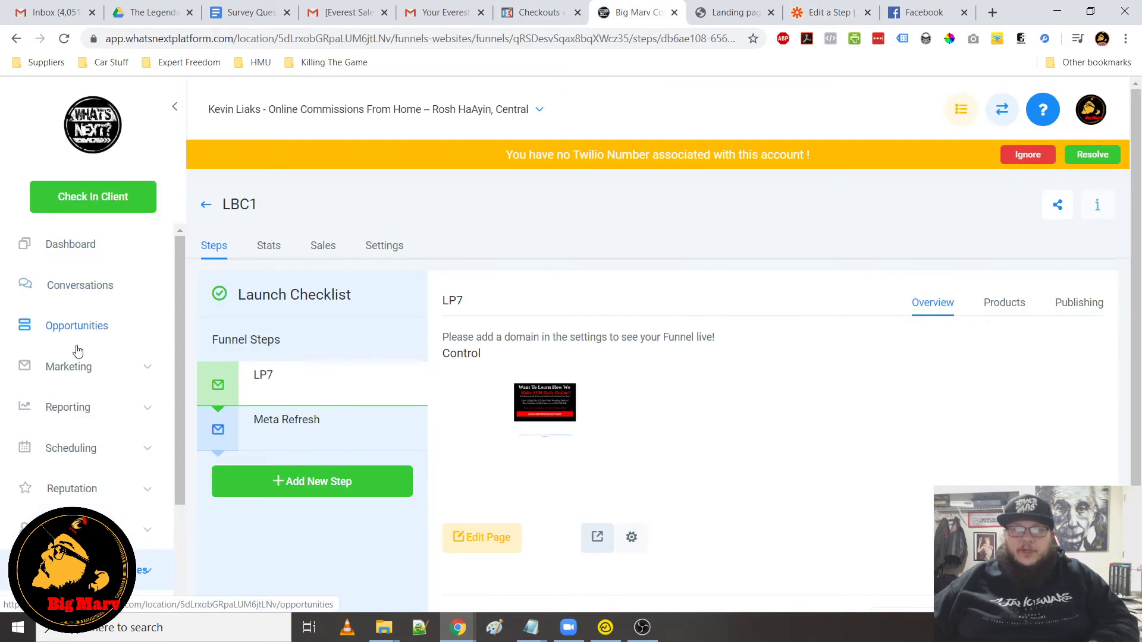
left_click(77, 367)
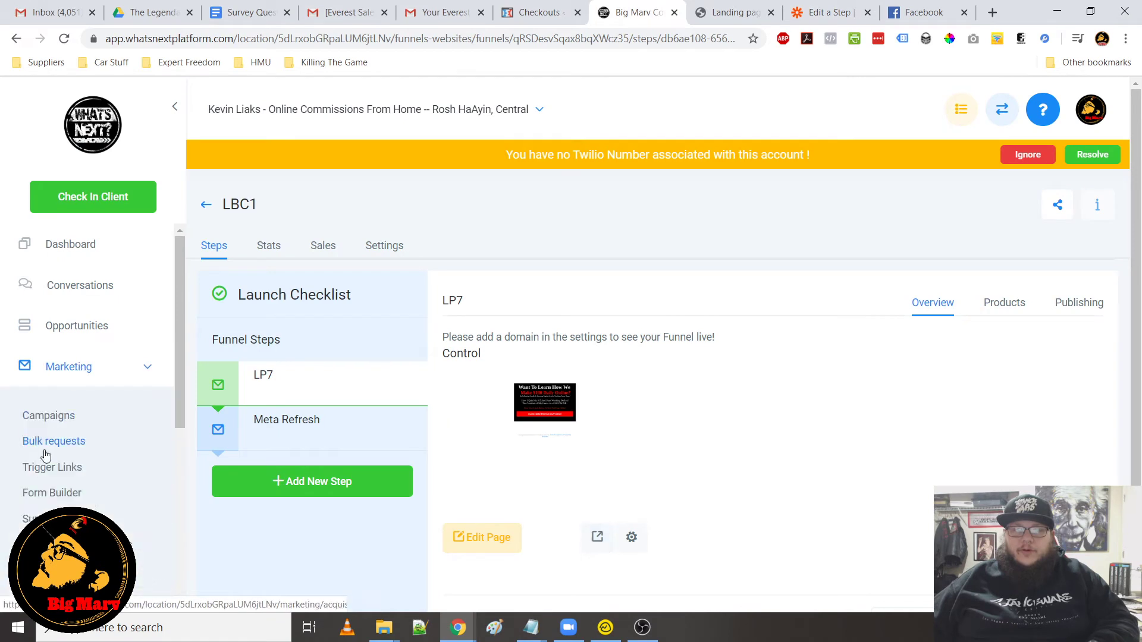
left_click(45, 493)
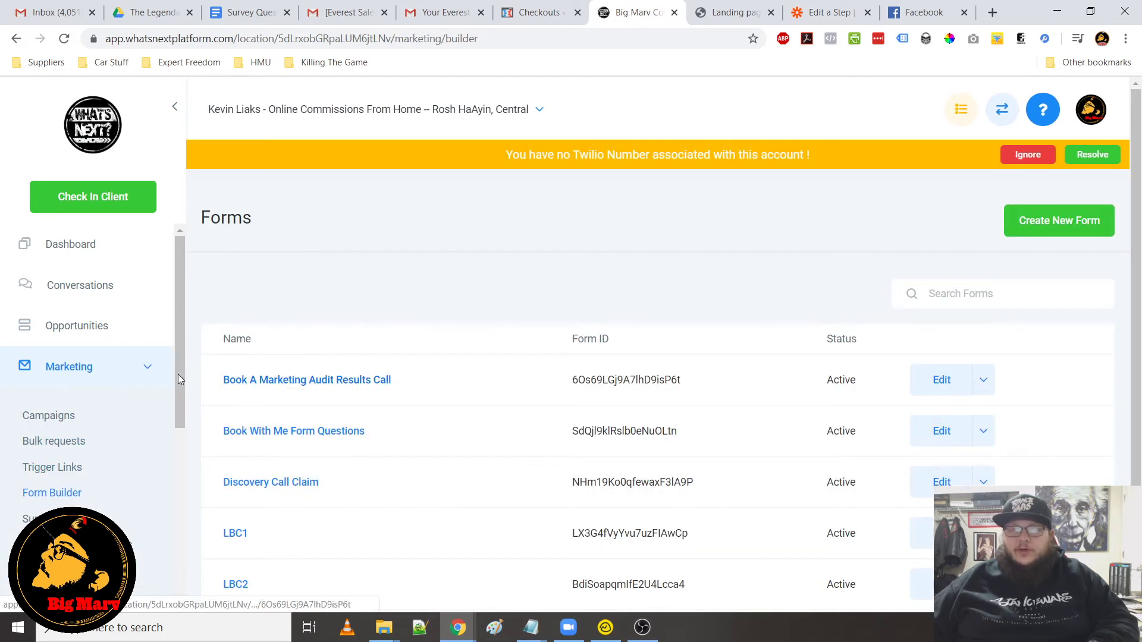
scroll(288, 424, "down", 2)
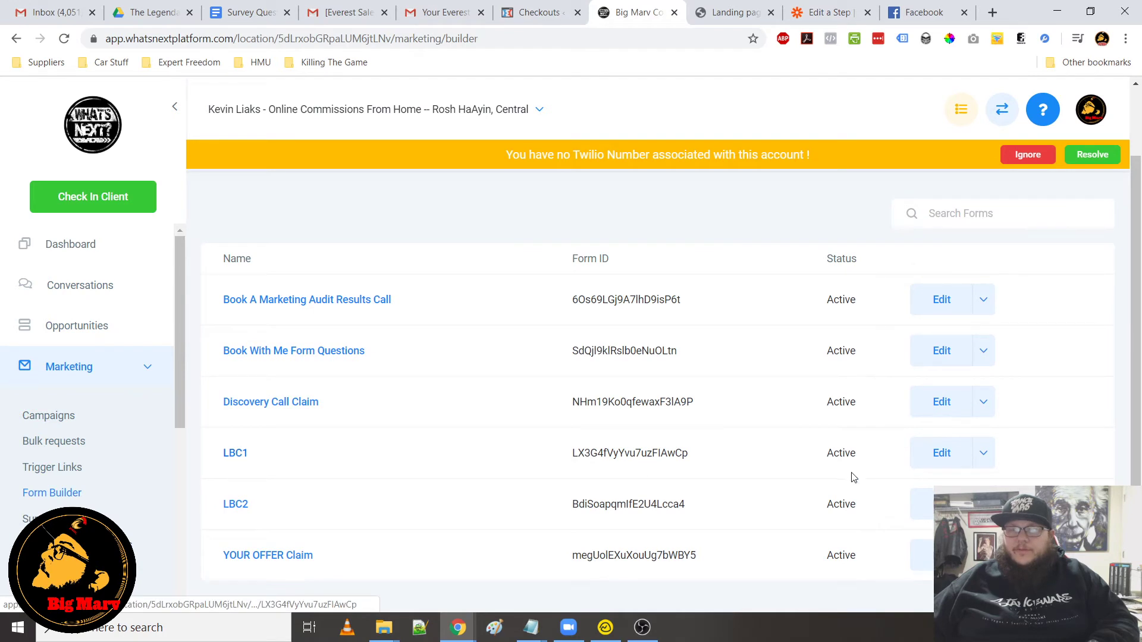
left_click(942, 454)
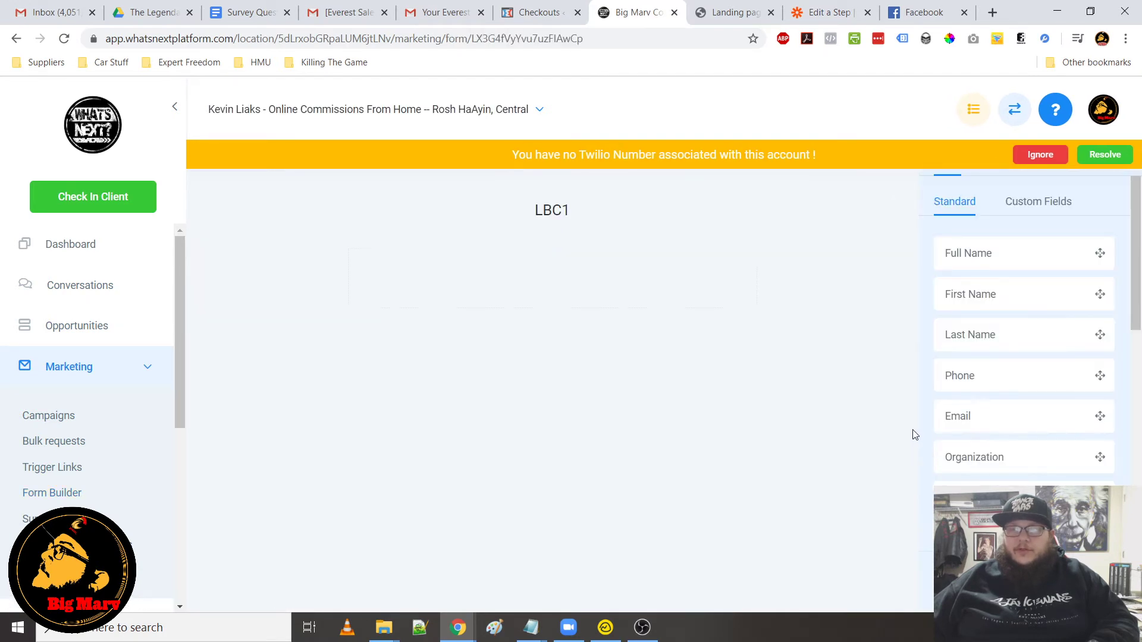
Add Full Name and Phone fields to the LBC1 form above the Email field
left_click_drag(972, 252, 612, 269)
left_click_drag(989, 384, 470, 381)
scroll(992, 417, "down", 4)
scroll(1000, 462, "down", 3)
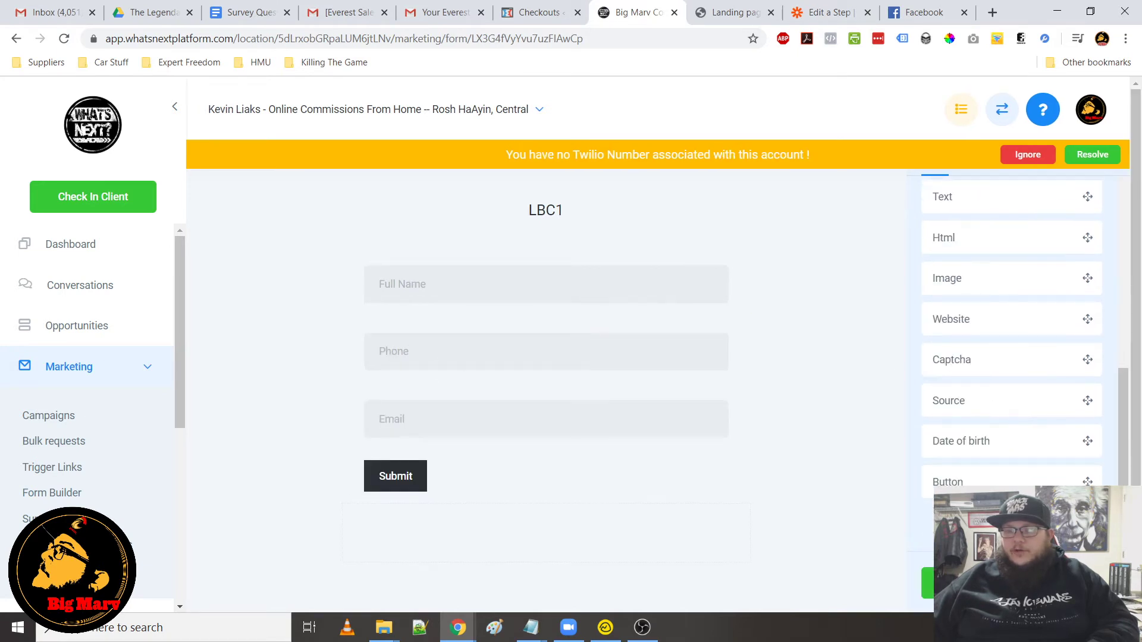
scroll(1010, 417, "up", 8)
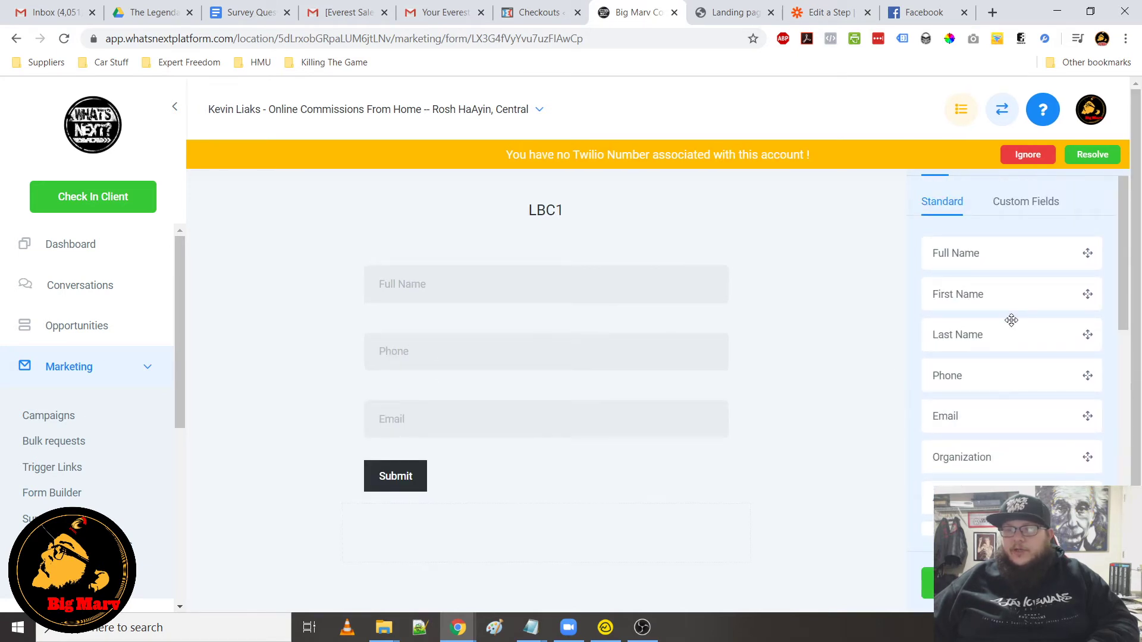
Drag the call-recordings question custom field onto the form, then delete it
left_click(1032, 203)
scroll(978, 340, "down", 10)
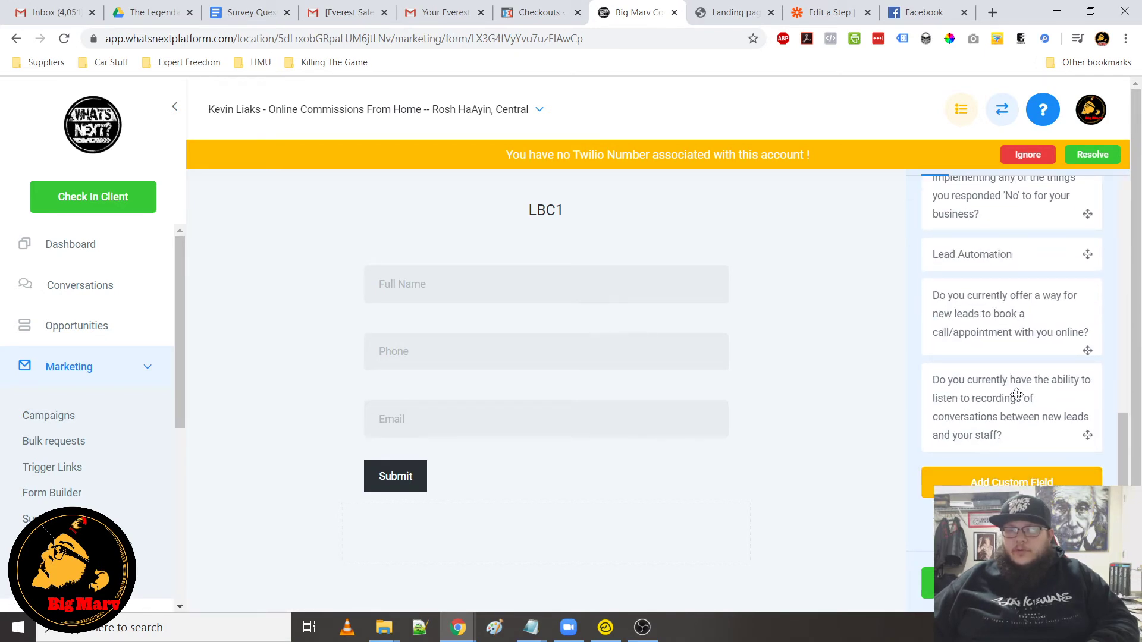
left_click_drag(1008, 449, 543, 424)
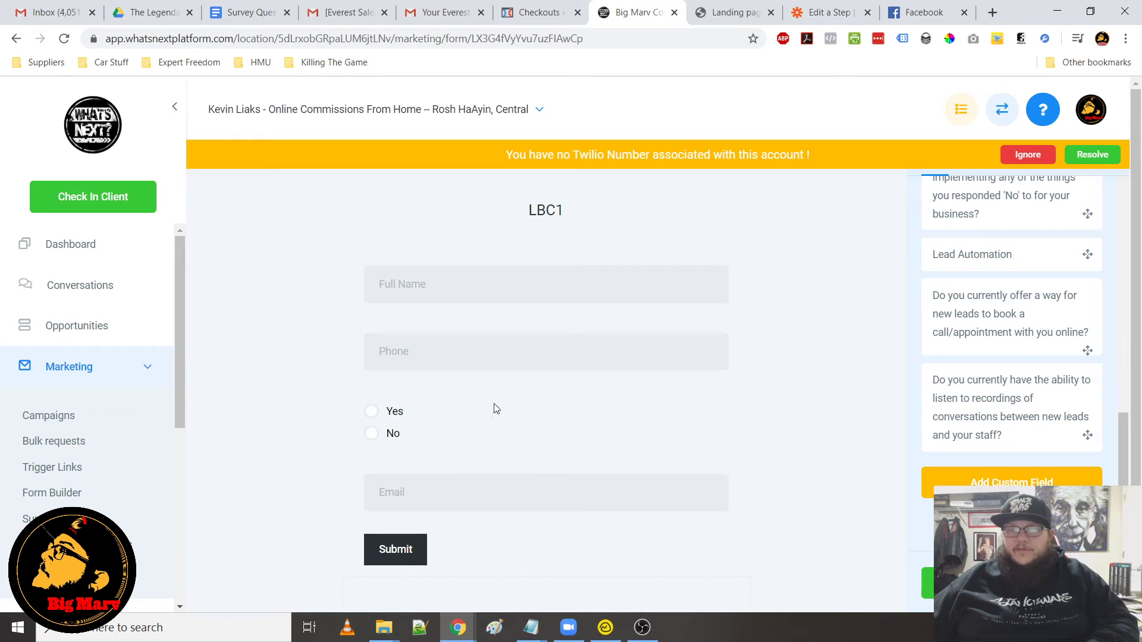
left_click(438, 413)
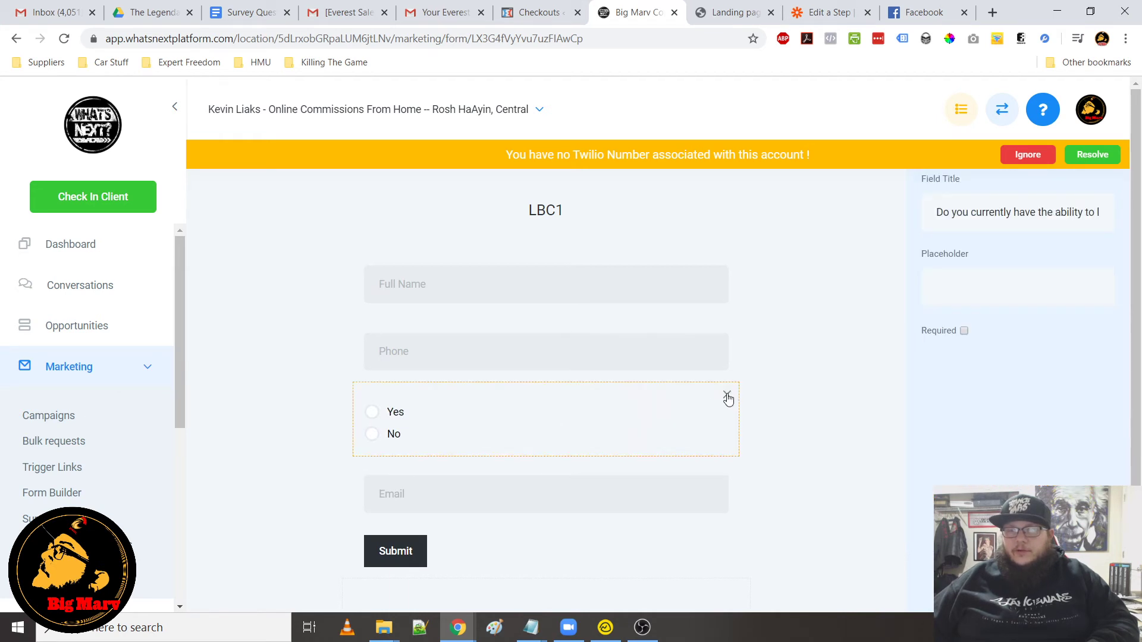
left_click(726, 395)
Remove the Phone and Full Name fields from the LBC1 form, keeping only Email
left_click(721, 366)
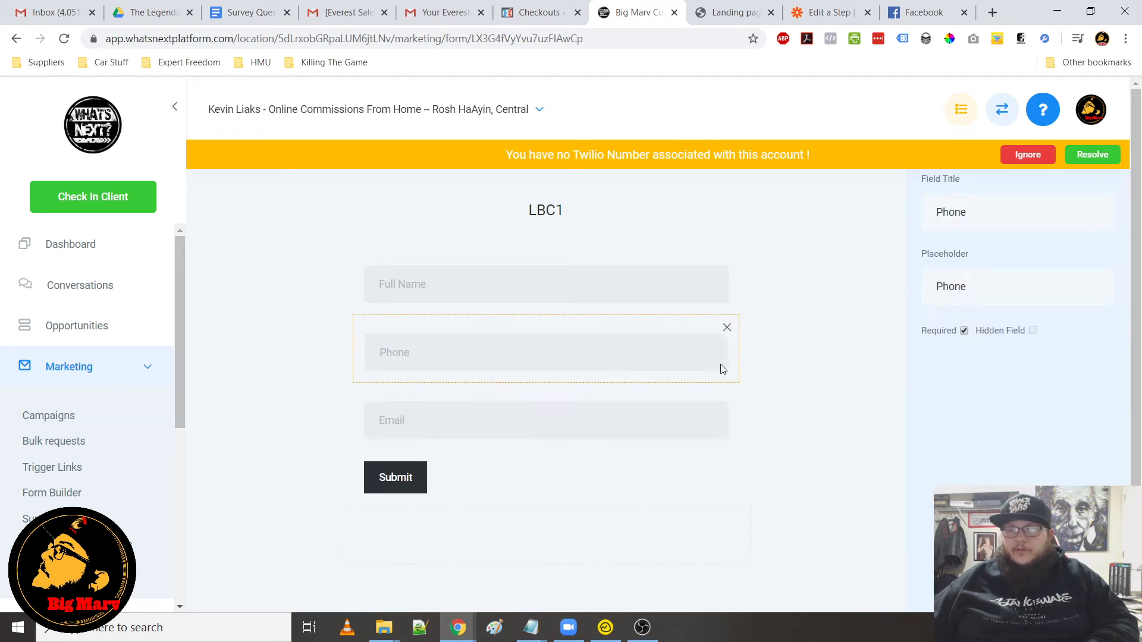
left_click(727, 329)
left_click(716, 273)
left_click(732, 259)
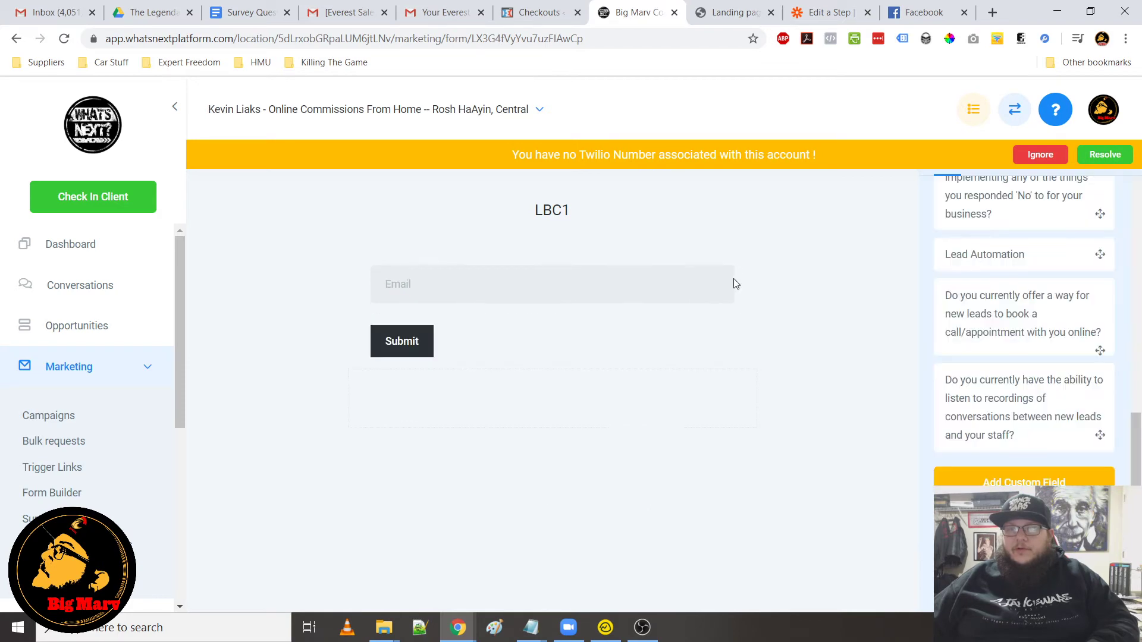
Save the LBC1 form and exit the Form Builder
left_click(1069, 576)
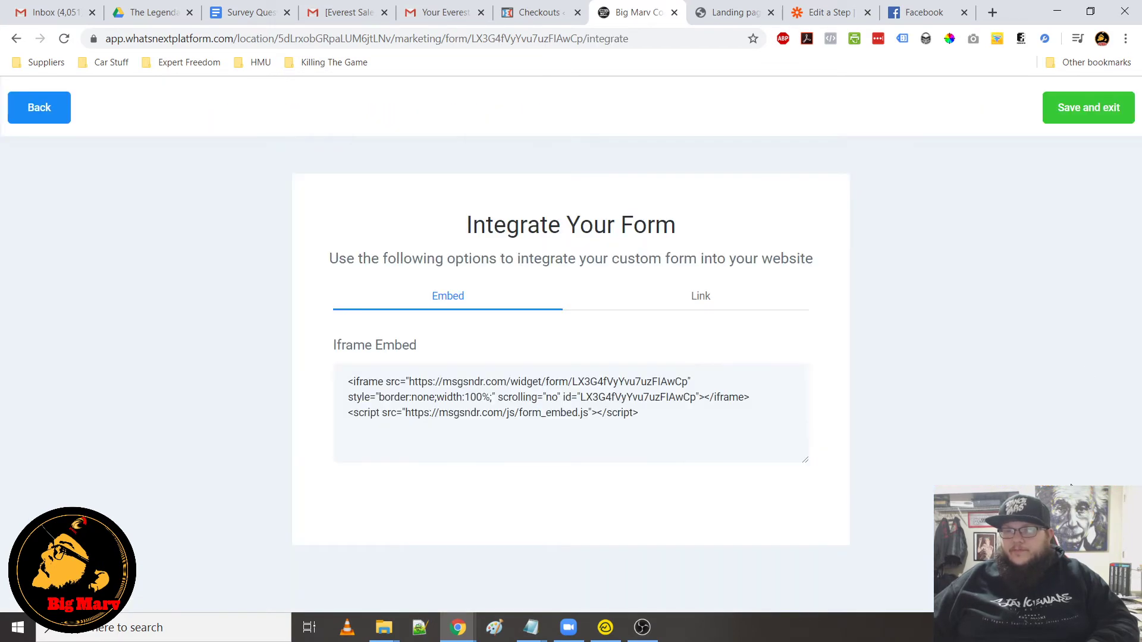
left_click(1083, 103)
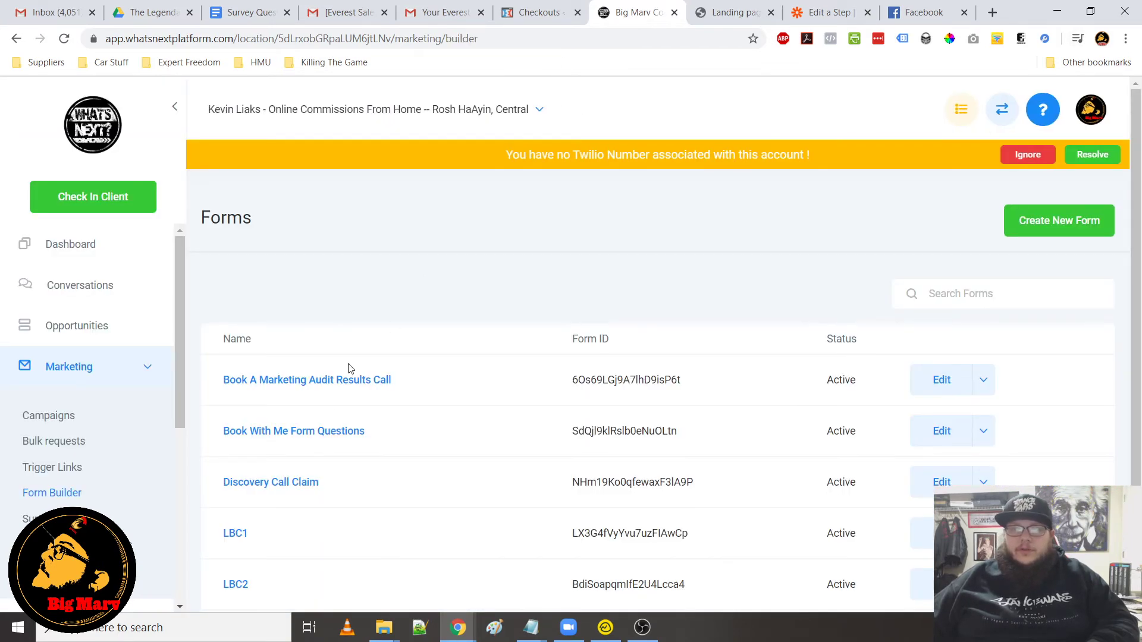
scroll(265, 445, "down", 2)
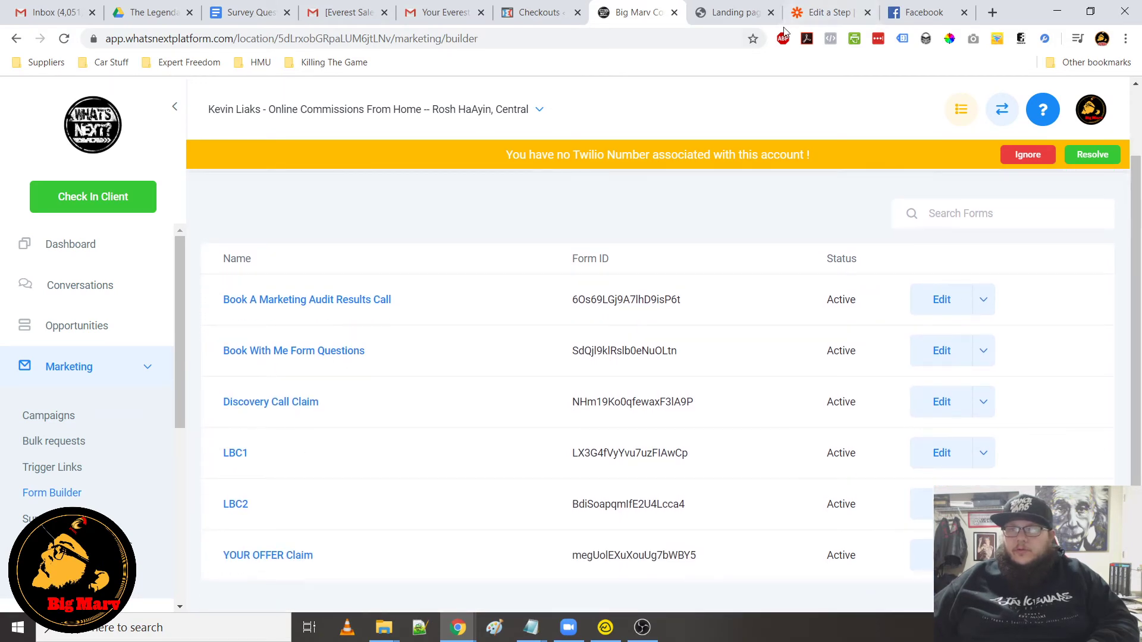
In the Zapier tab, map the Email Address field to the Catch Hook Email value
left_click(829, 12)
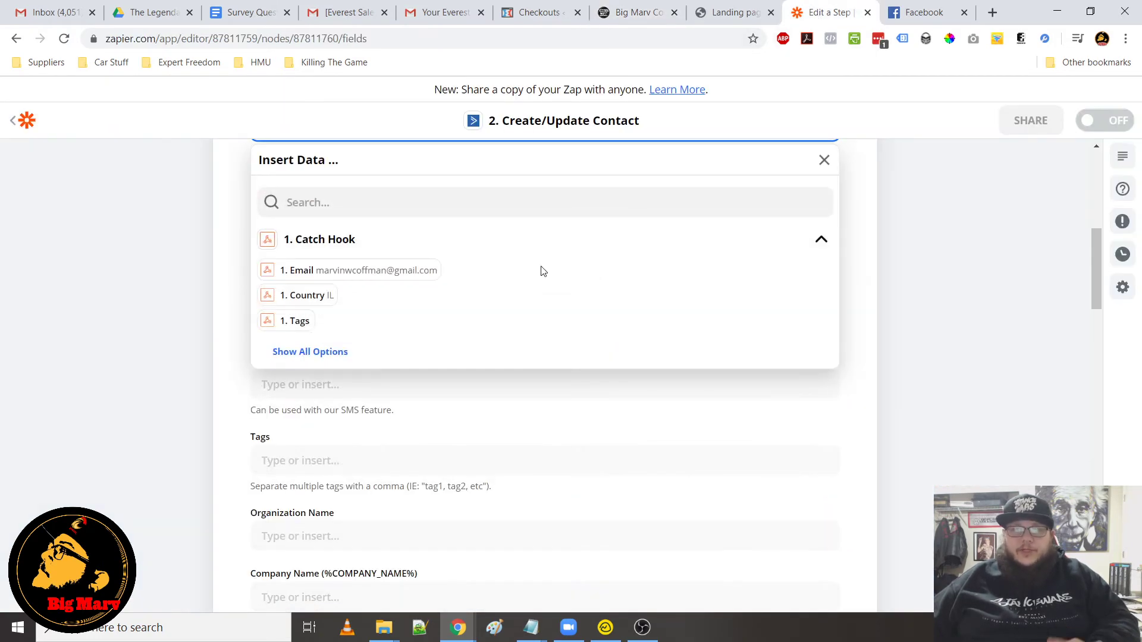
left_click(369, 272)
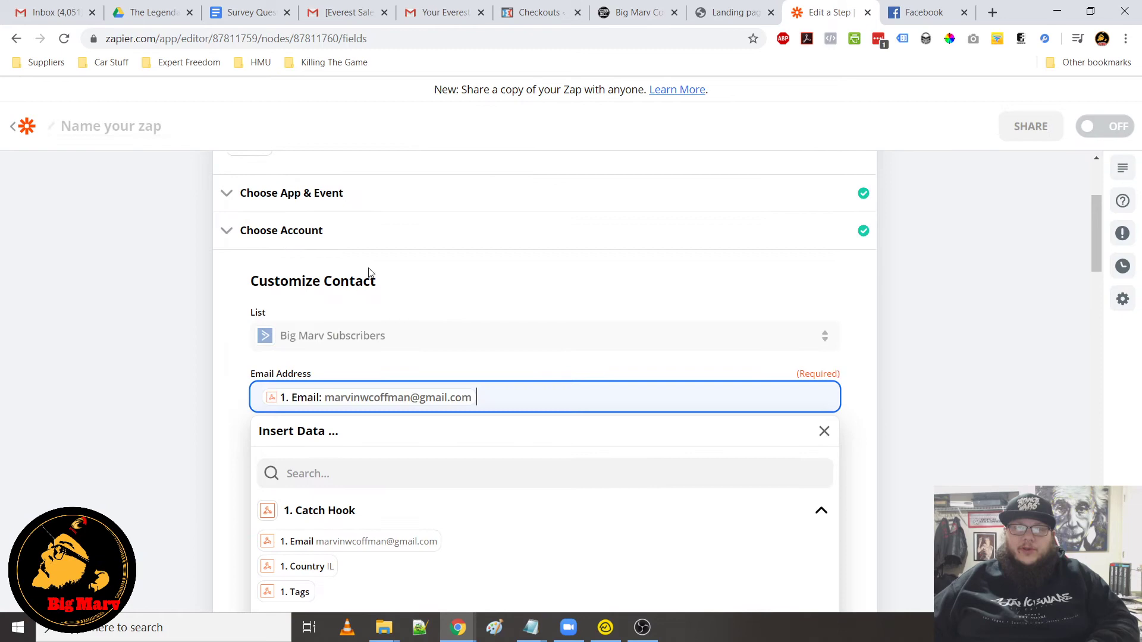
left_click(228, 408)
Set the contact's Tags field to lbc1
scroll(379, 426, "down", 9)
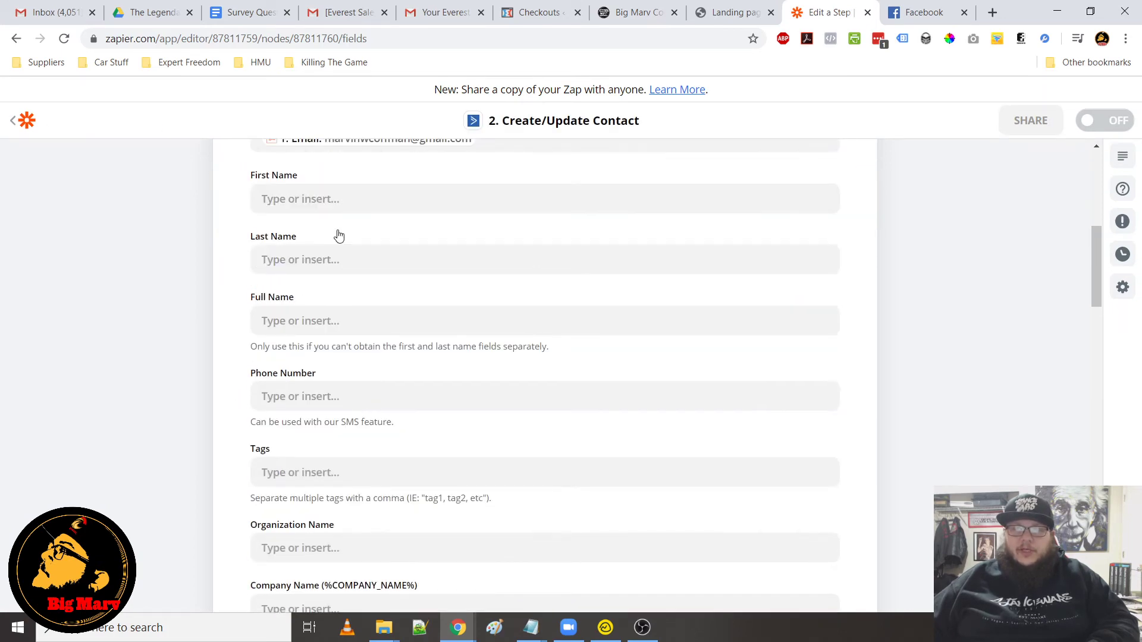
scroll(375, 286, "up", 8)
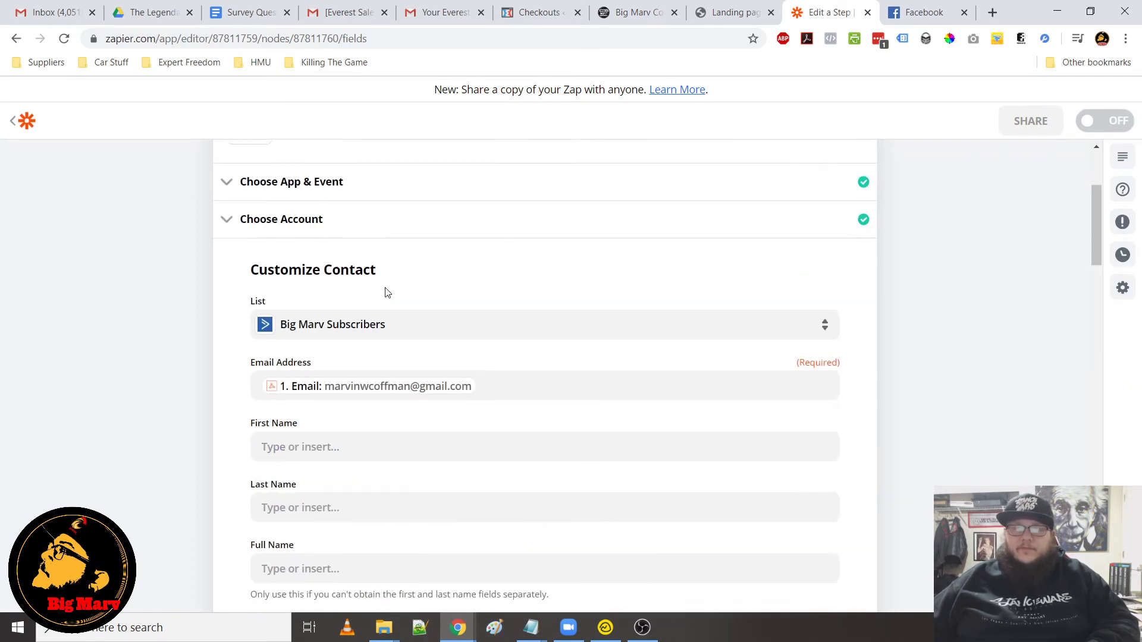
scroll(377, 257, "down", 4)
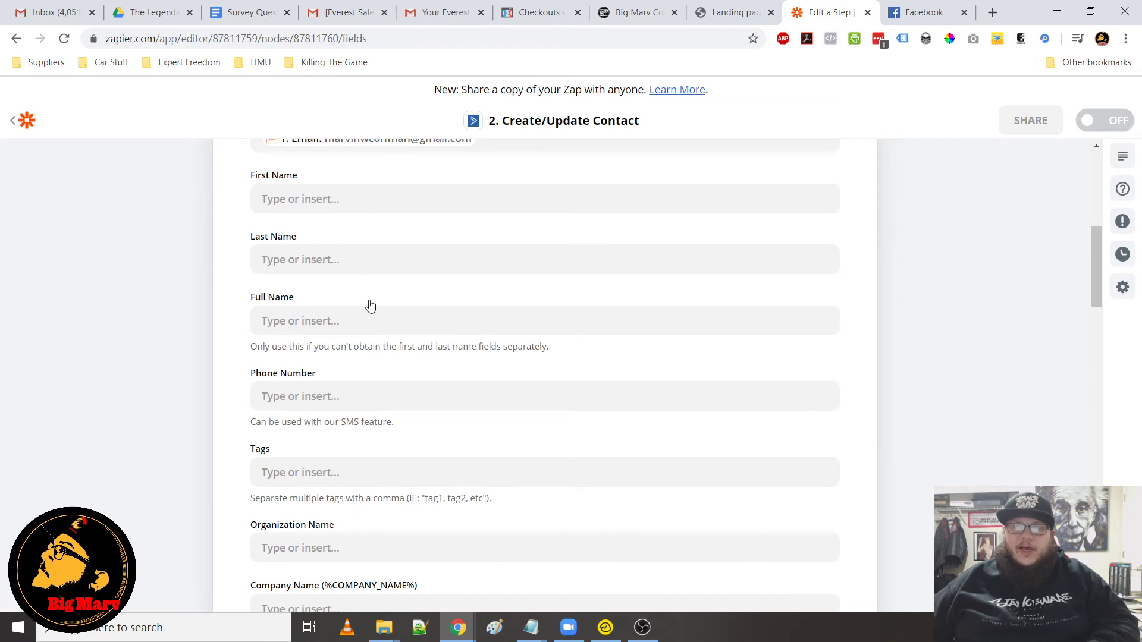
left_click(278, 476)
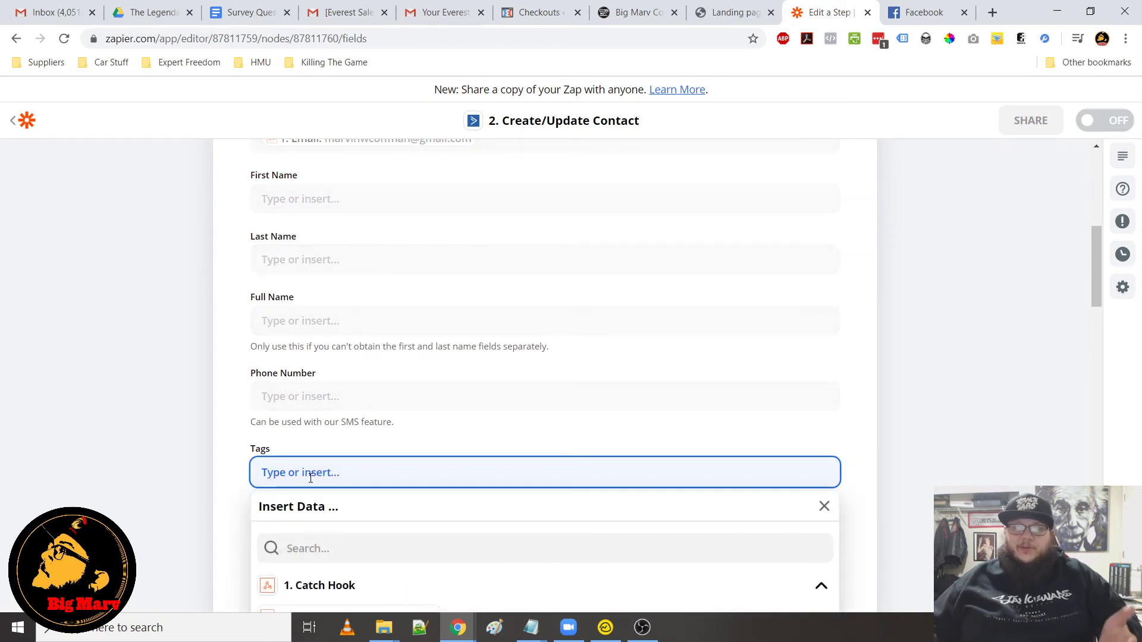
type("lbc1")
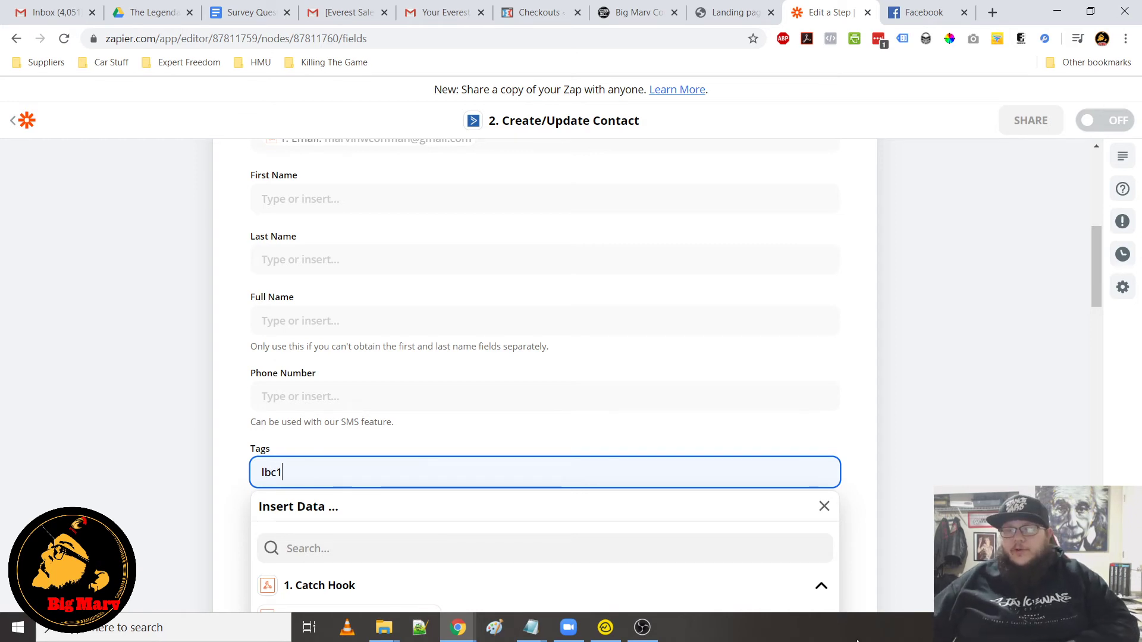
left_click(857, 421)
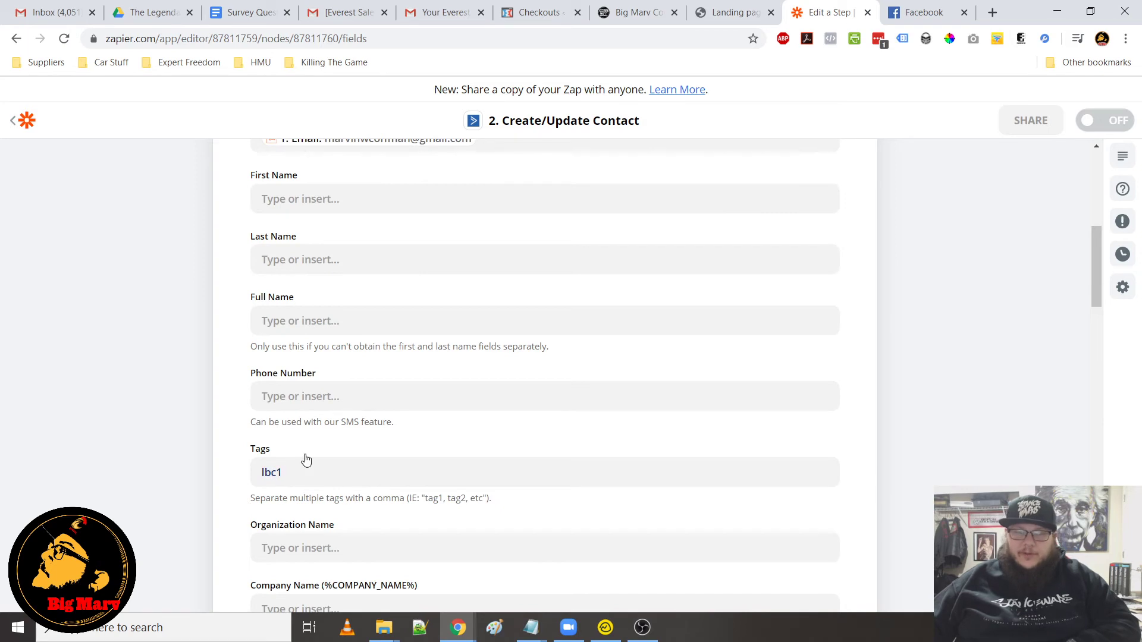
Scroll through the remaining ActiveCampaign custom contact fields to review them
scroll(363, 476, "down", 10)
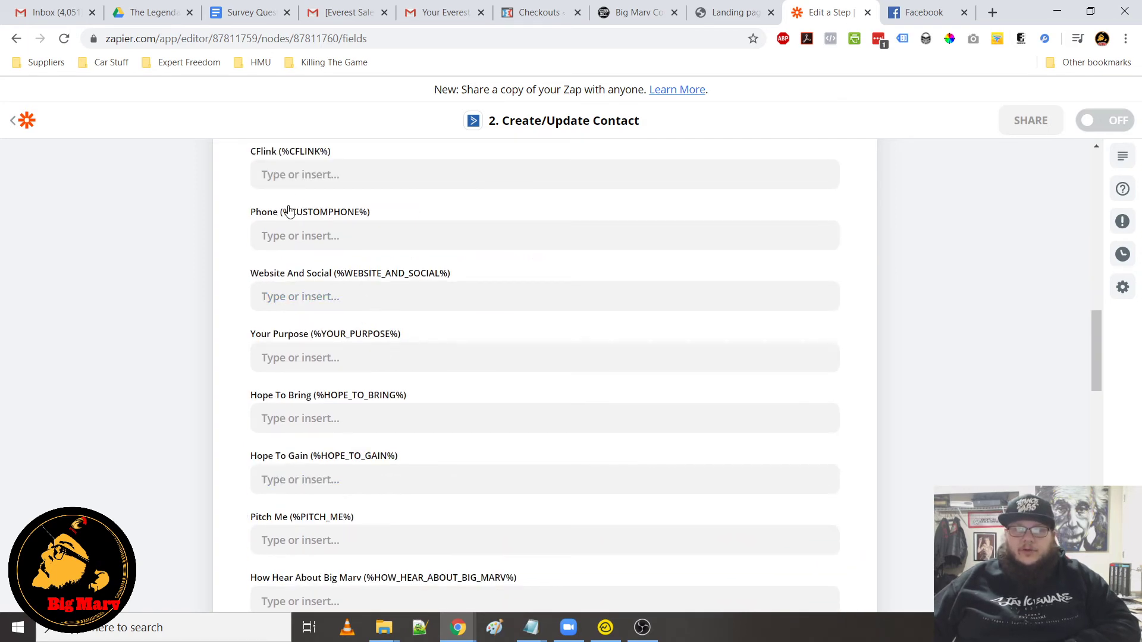
scroll(351, 396, "down", 4)
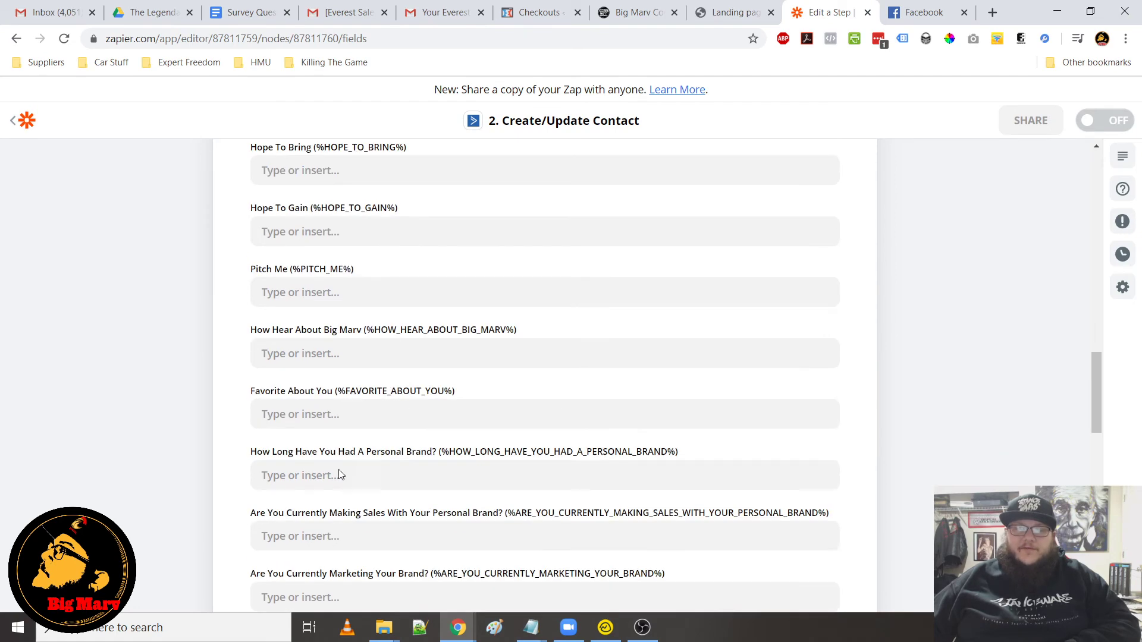
scroll(340, 417, "down", 10)
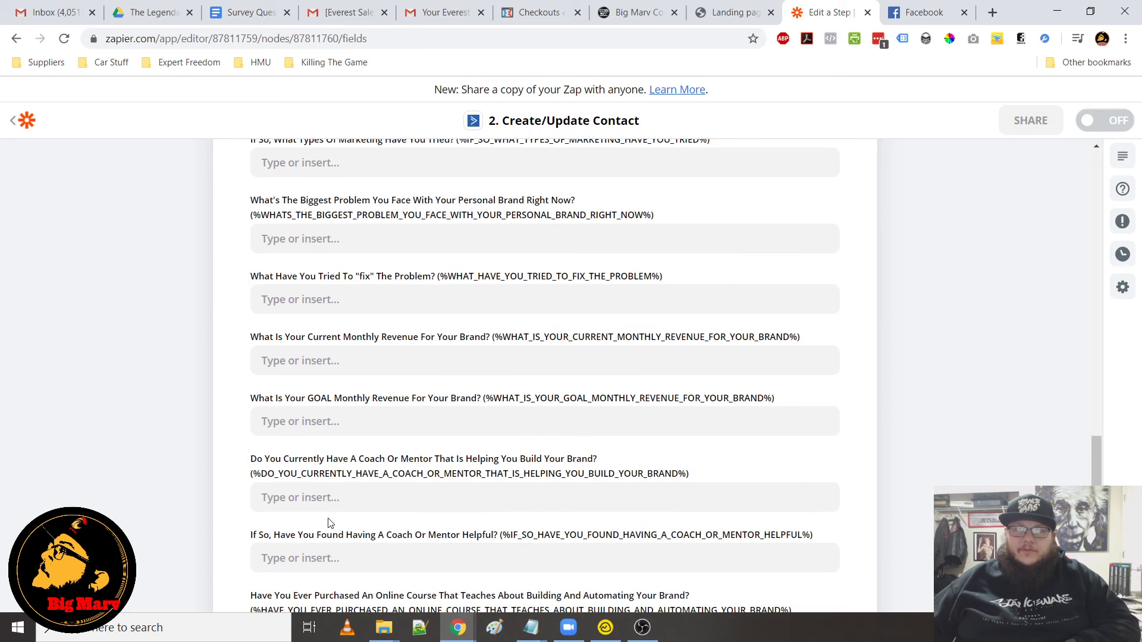
scroll(324, 380, "down", 2)
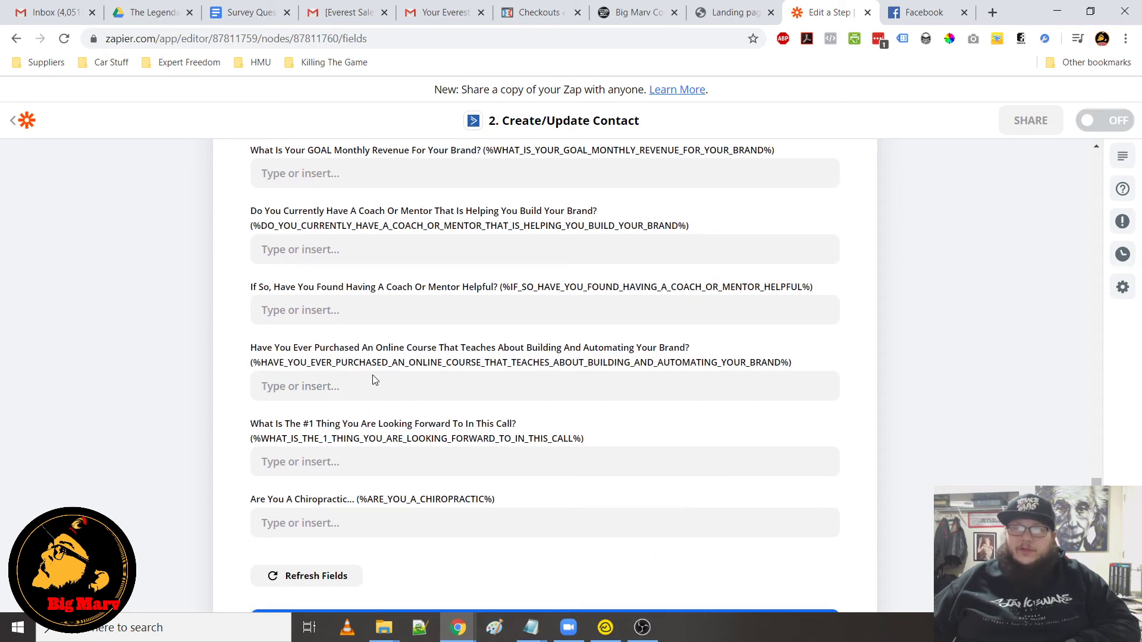
scroll(380, 374, "up", 8)
scroll(382, 368, "up", 12)
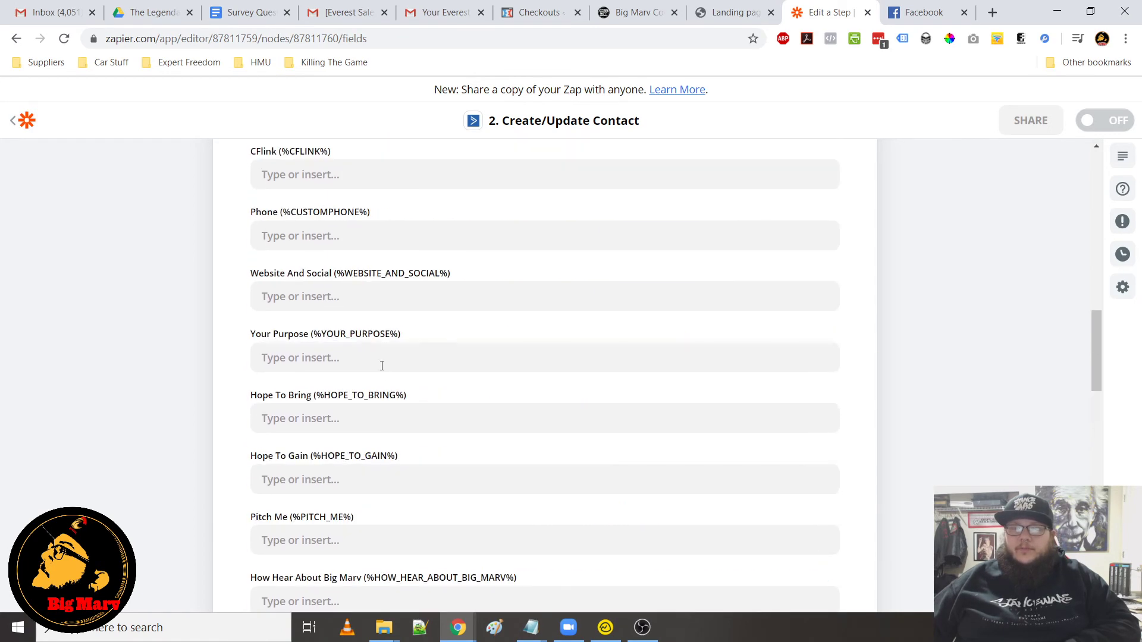
scroll(357, 339, "down", 8)
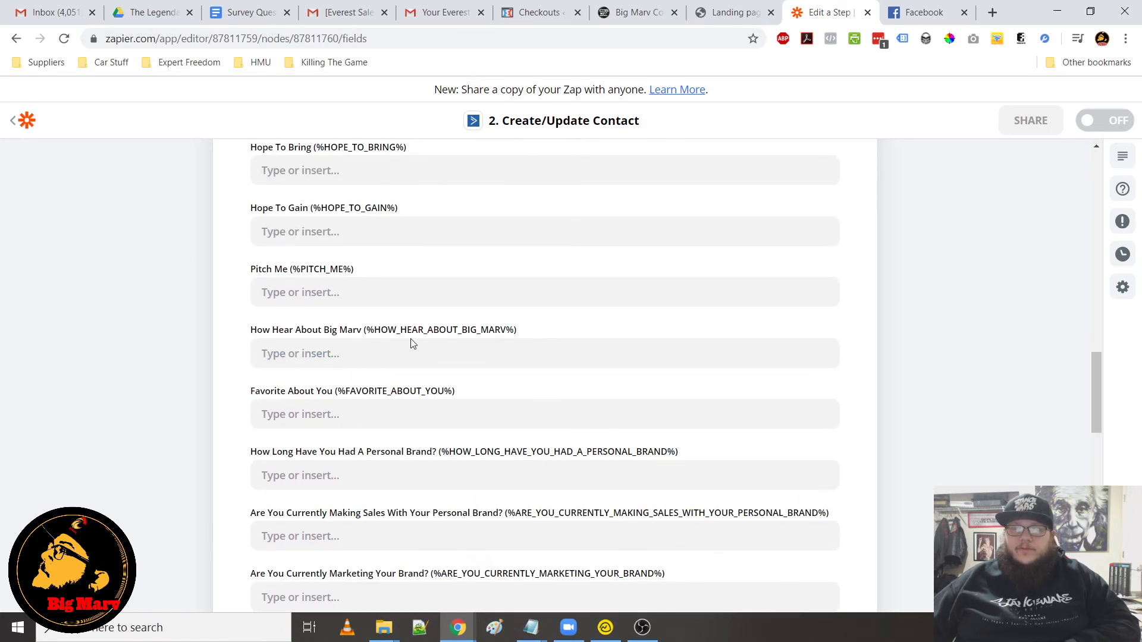
scroll(426, 503, "down", 4)
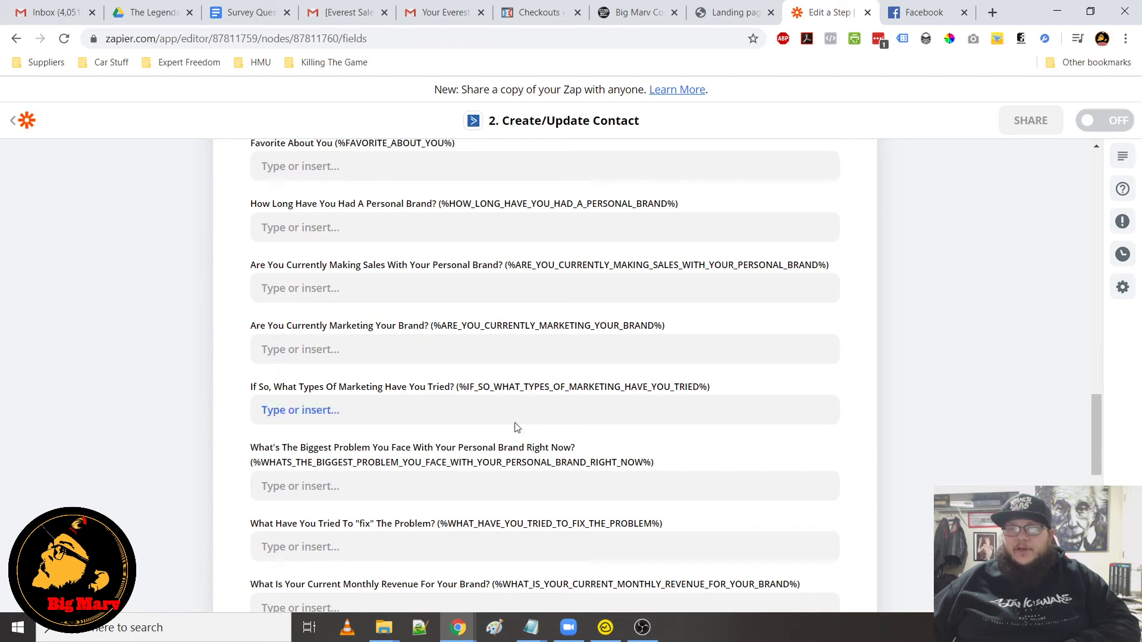
scroll(429, 411, "down", 10)
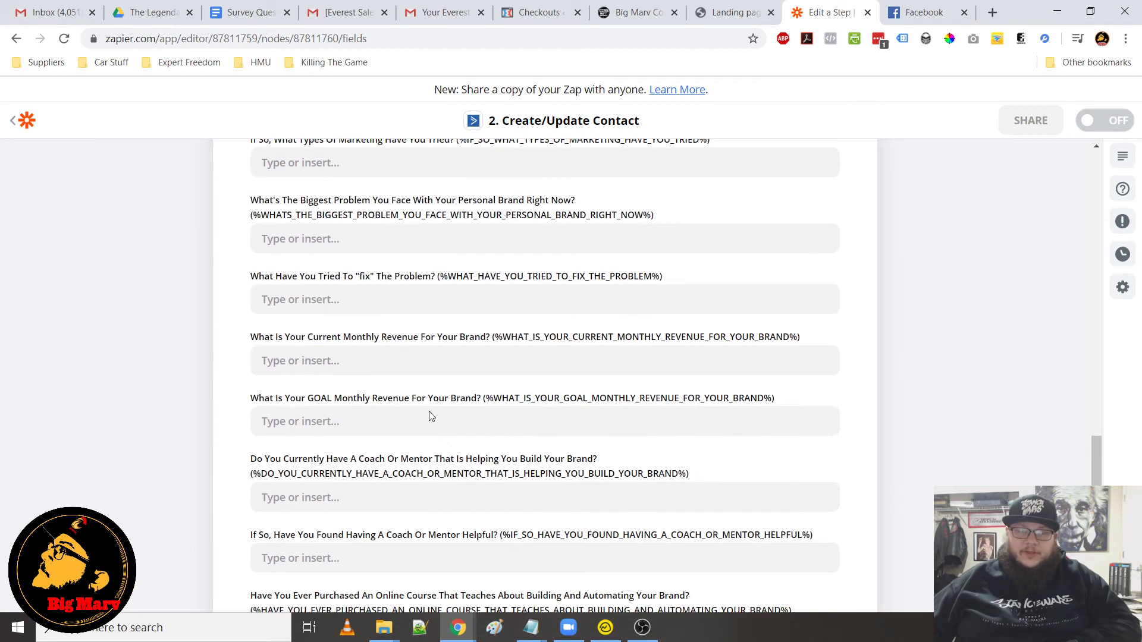
Continue past the contact fields and test the ActiveCampaign action with Test & Continue
left_click(535, 388)
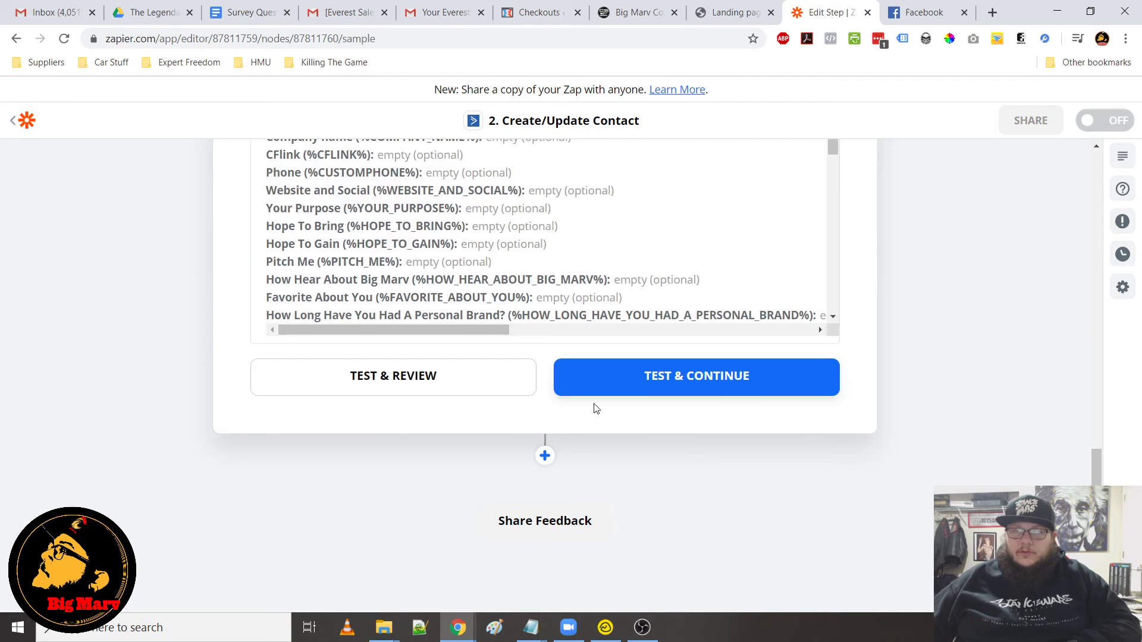
left_click(742, 391)
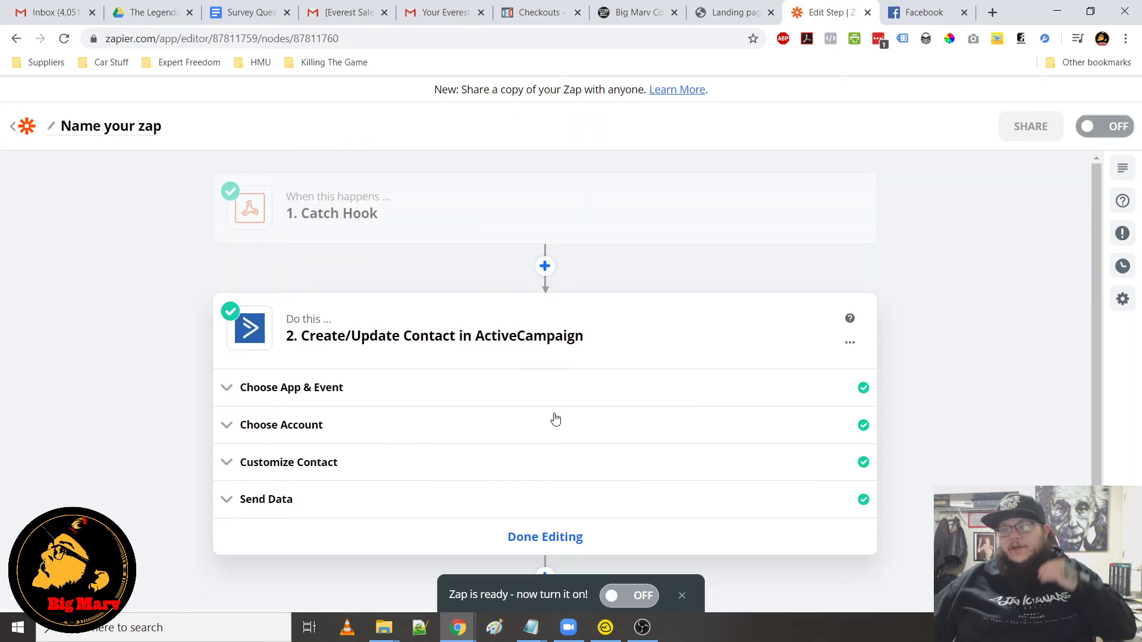
Turn the Zap on
scroll(551, 416, "down", 2)
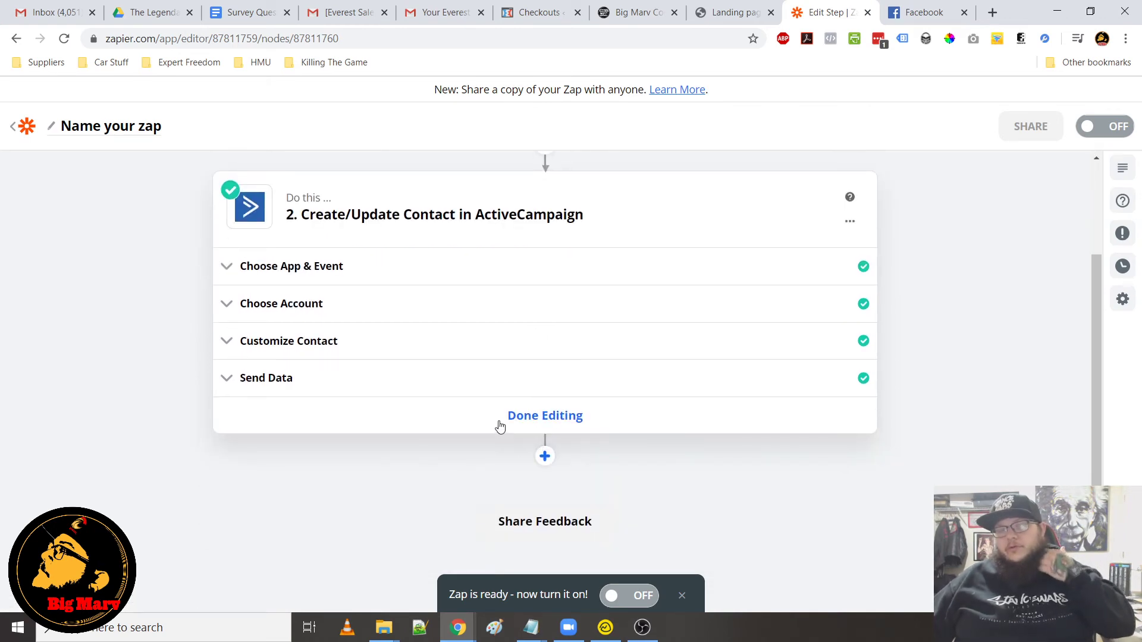
left_click(642, 595)
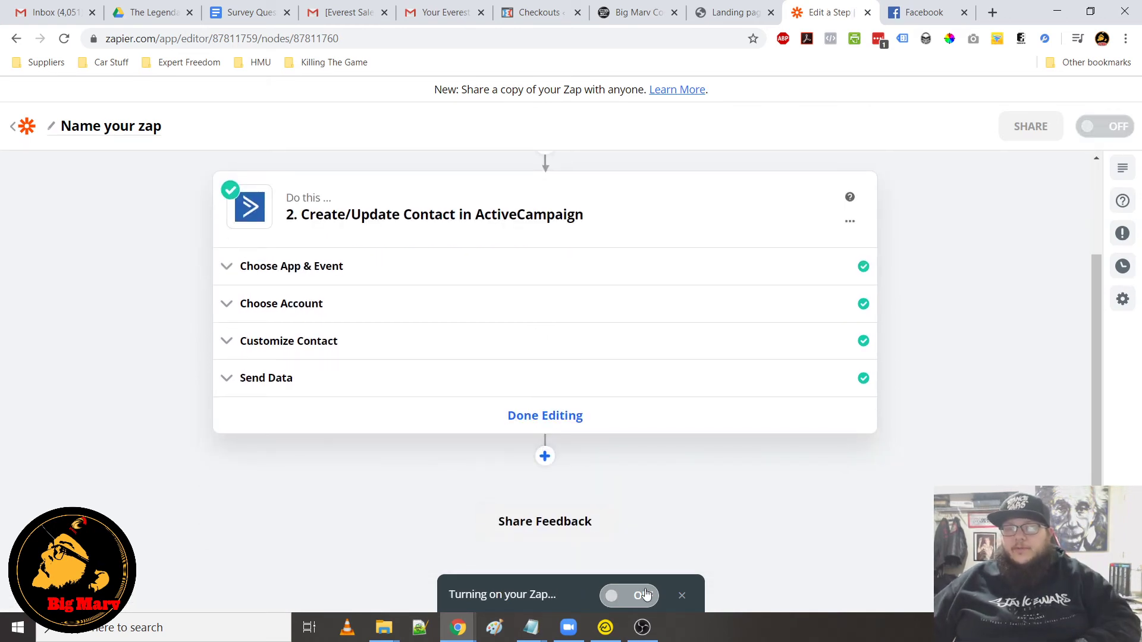
scroll(555, 497, "up", 2)
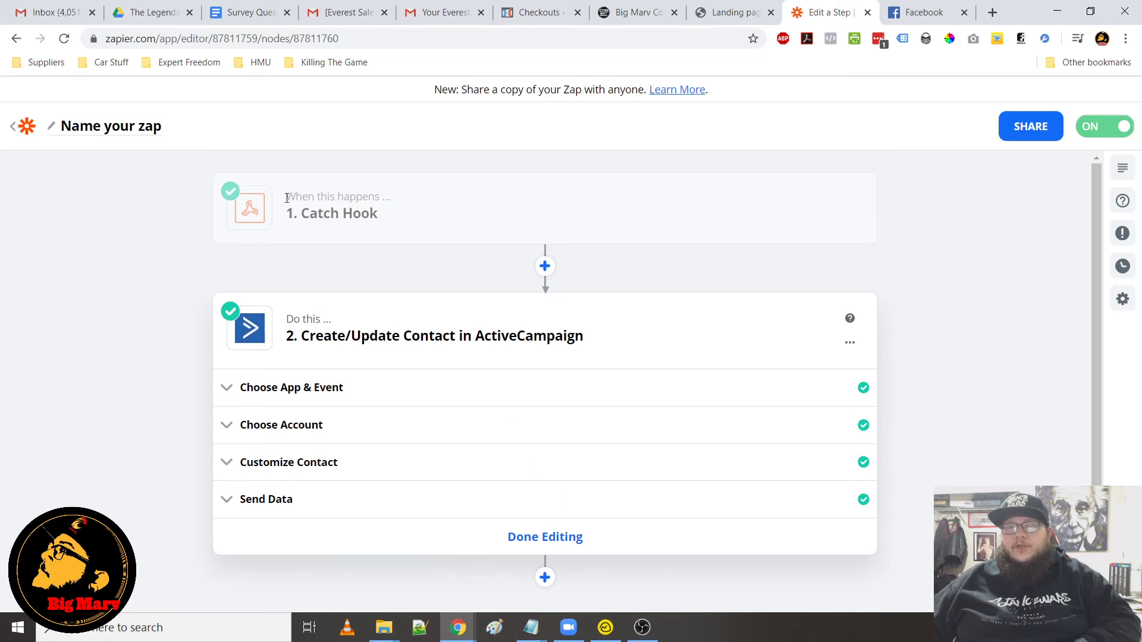
Switch to the funnel platform tab and open the LBC1 Optin trigger rule under Triggers
left_click(617, 13)
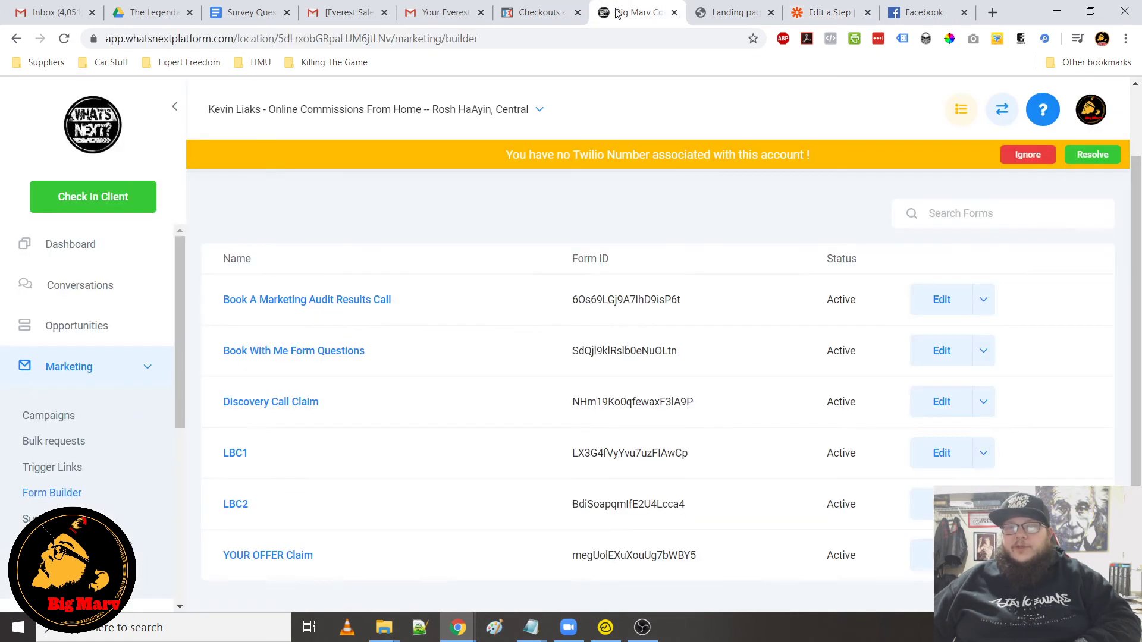
scroll(89, 417, "down", 5)
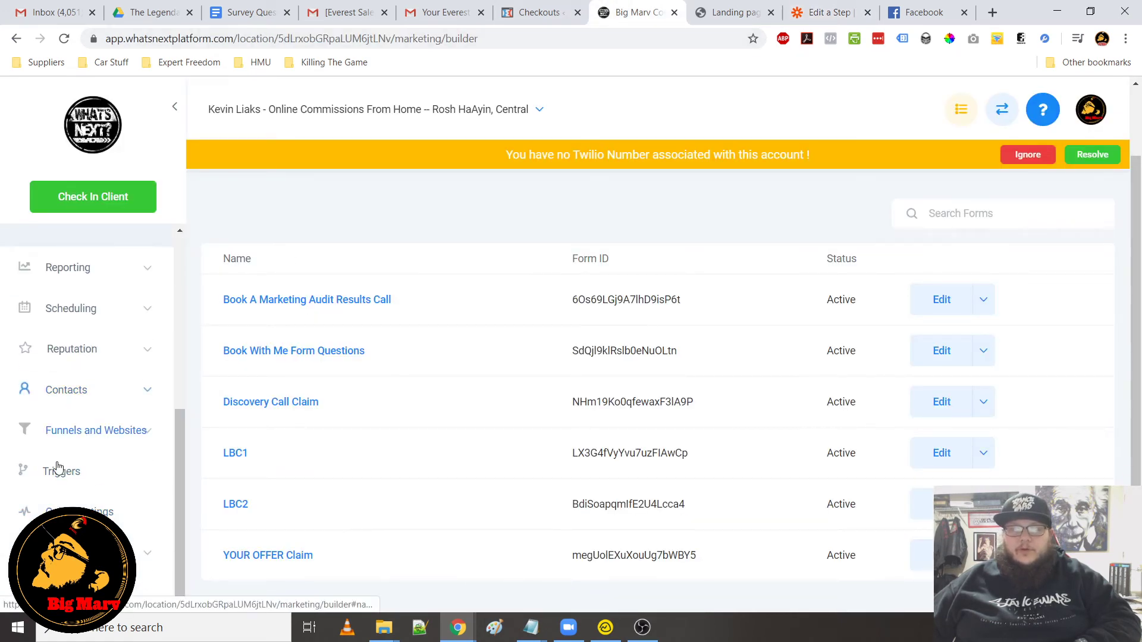
left_click(57, 471)
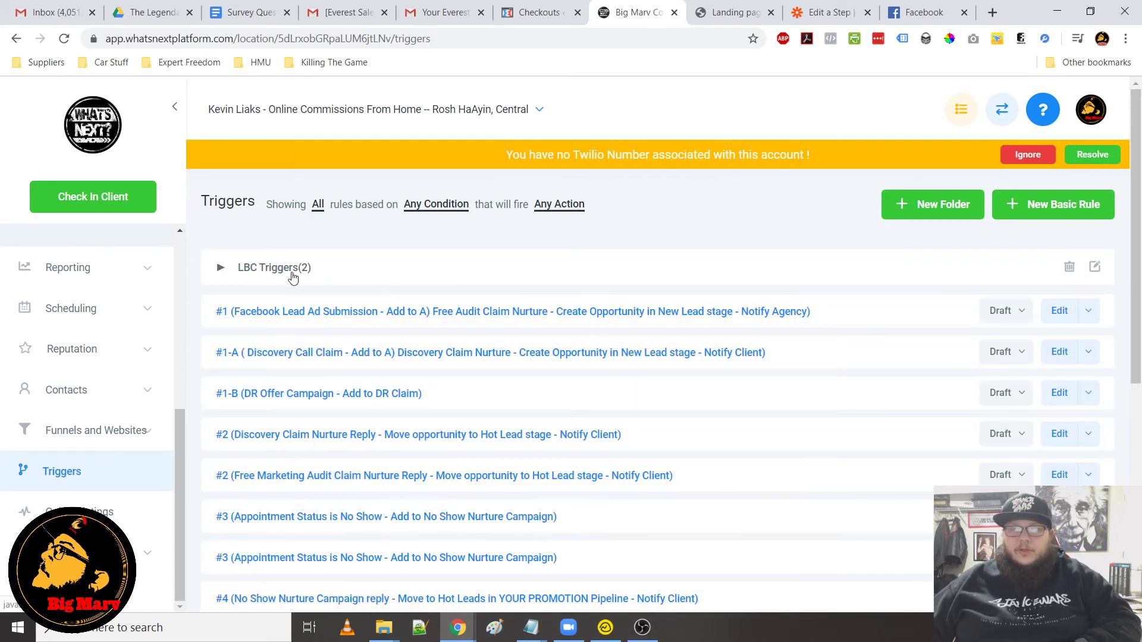
left_click(294, 311)
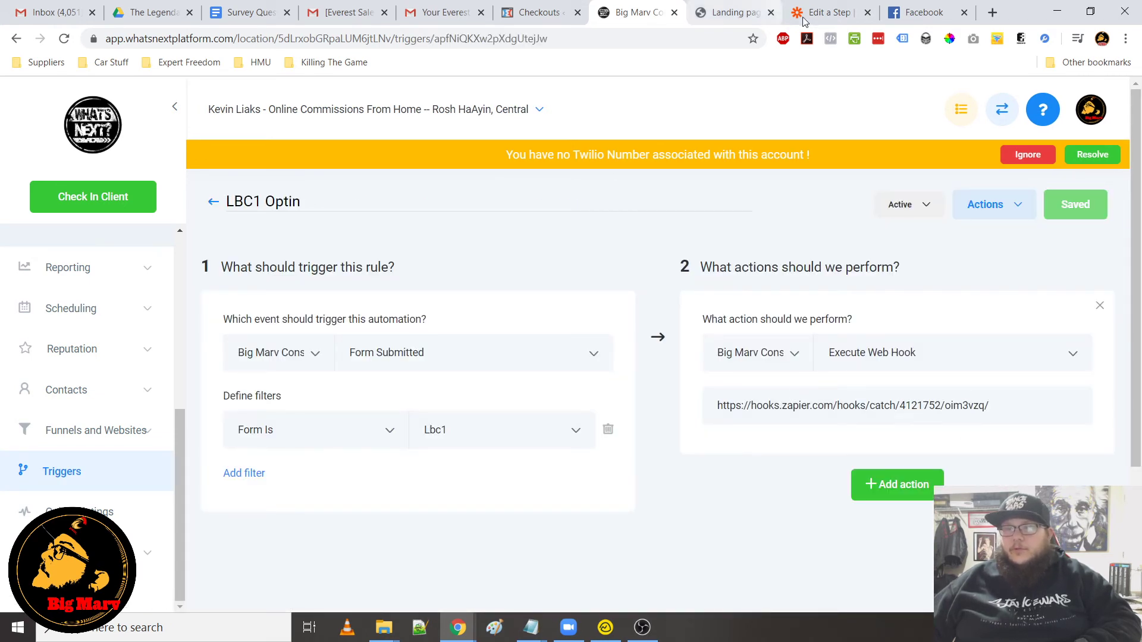
Switch back to the Zapier tab and review the Zap's Catch Hook and ActiveCampaign steps
left_click(826, 12)
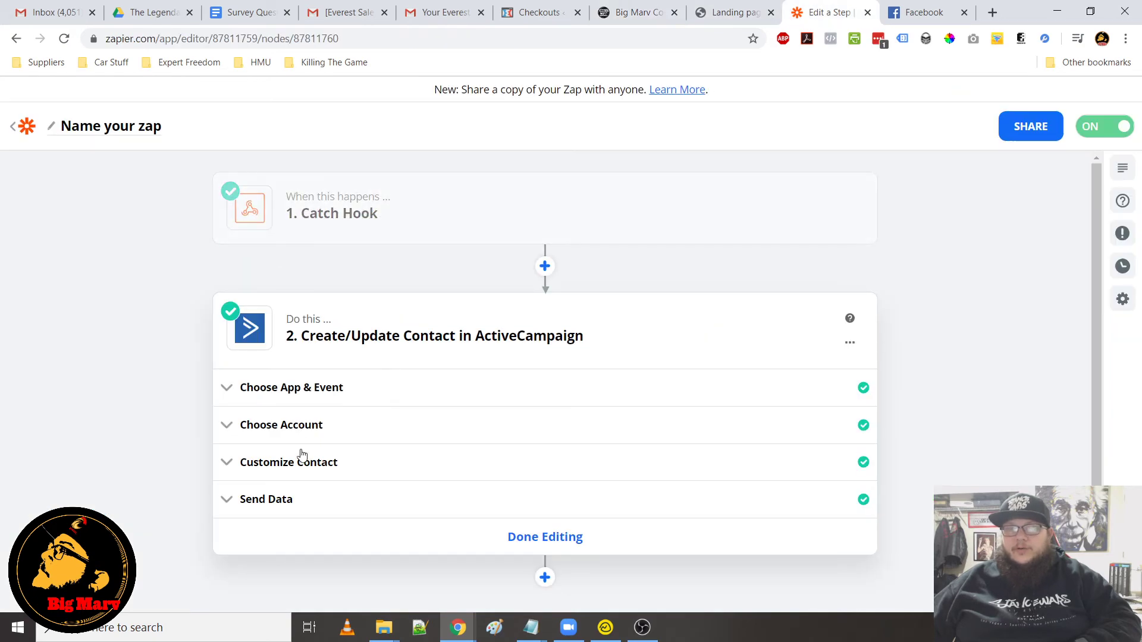
scroll(595, 476, "down", 2)
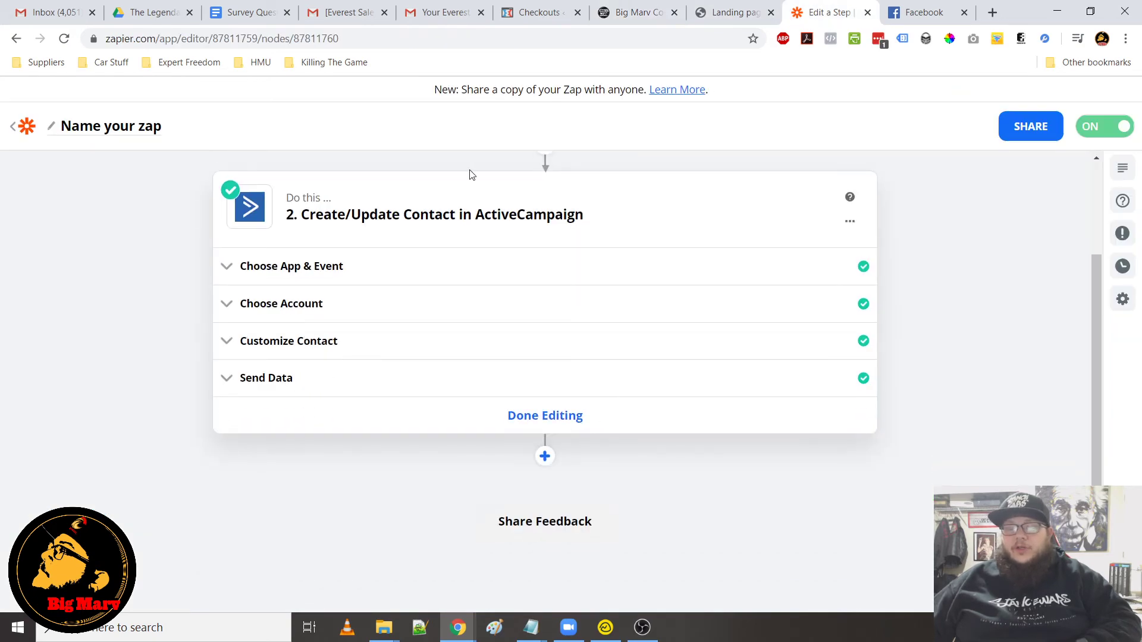
scroll(366, 240, "up", 2)
scroll(522, 448, "down", 2)
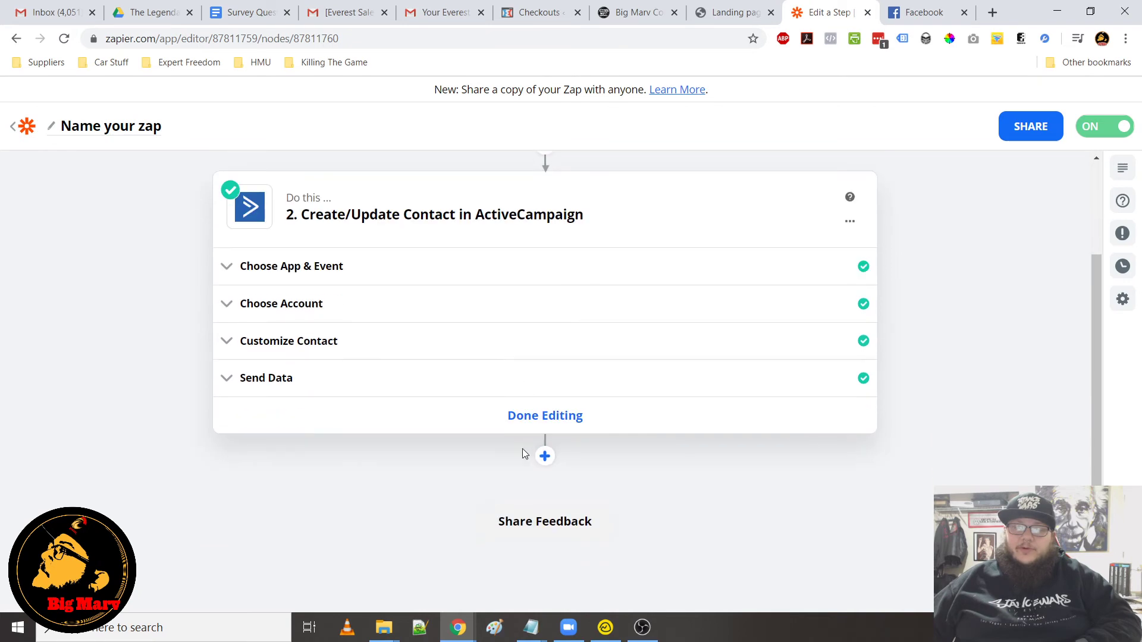
scroll(448, 342, "up", 2)
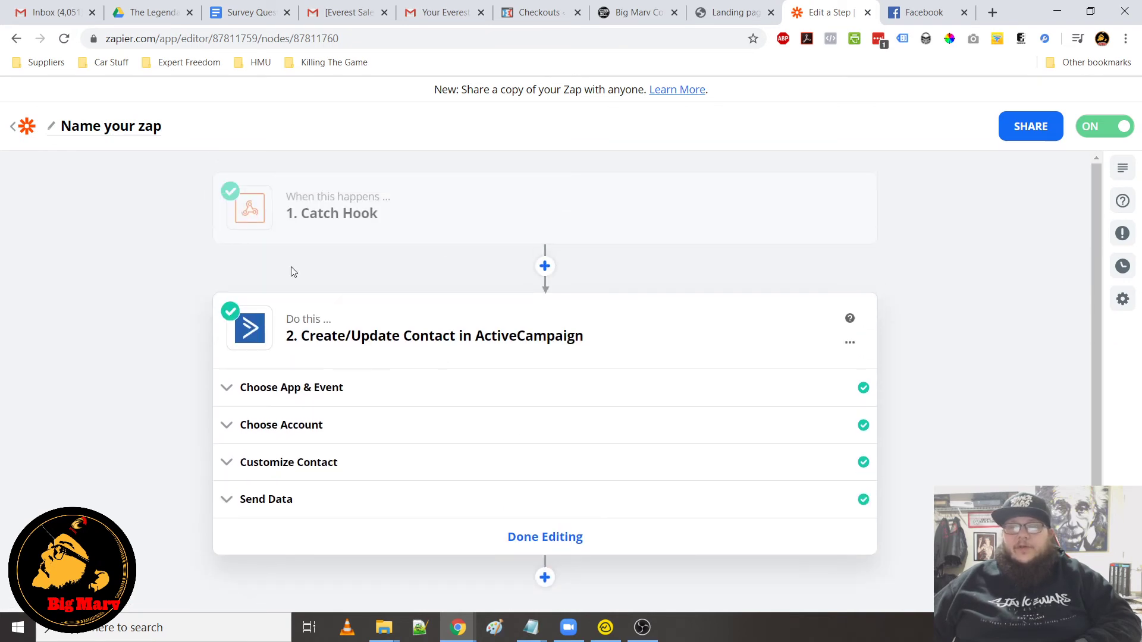
scroll(595, 464, "down", 2)
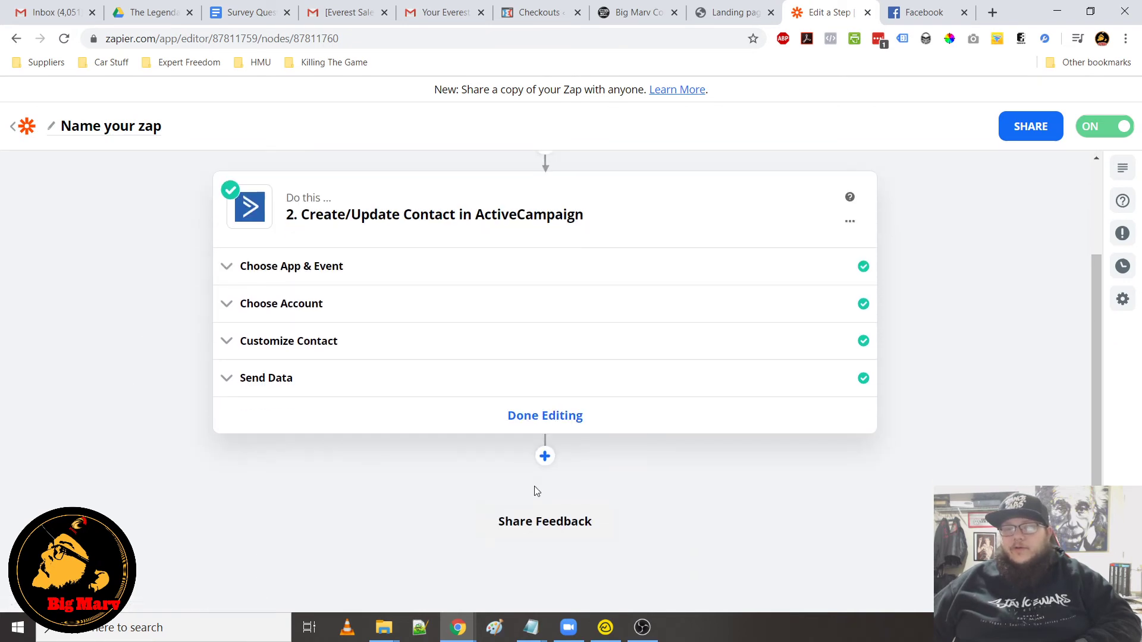
Add a third action step to the Zap using Facebook Offline Conversions with the Send Offline Event action
left_click(544, 457)
scroll(497, 452, "down", 4)
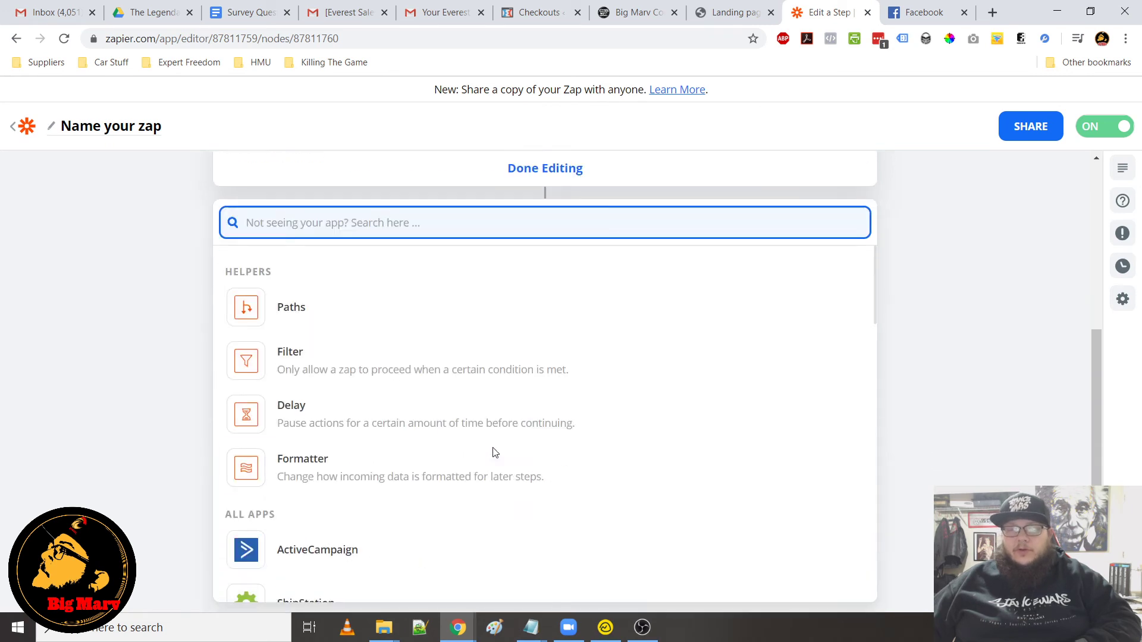
type("face")
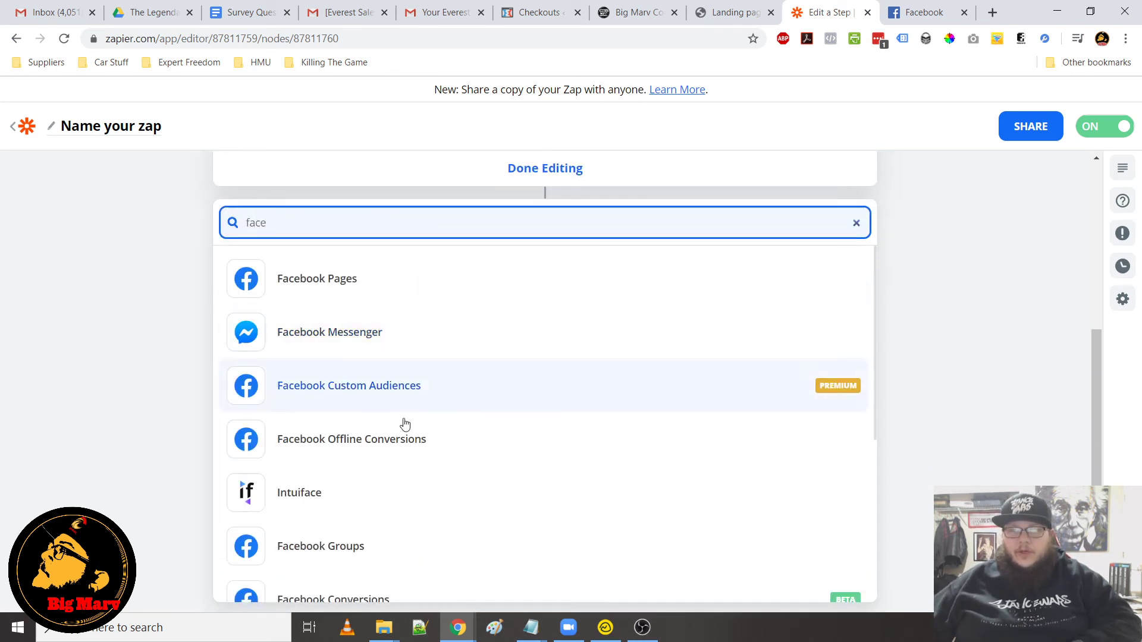
left_click(343, 448)
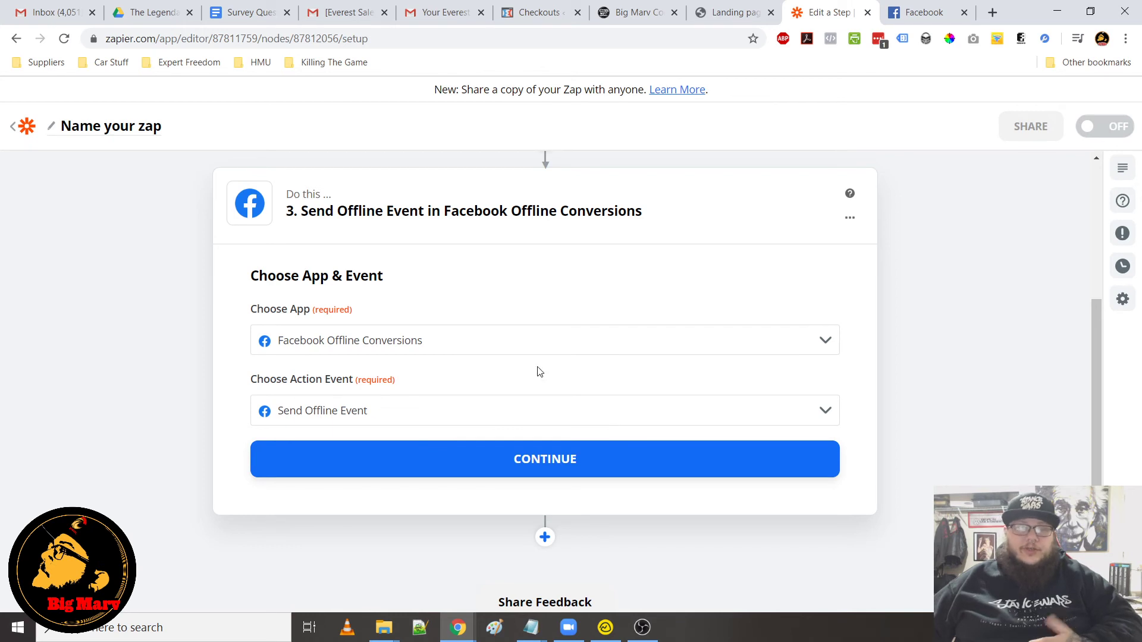
scroll(540, 372, "up", 4)
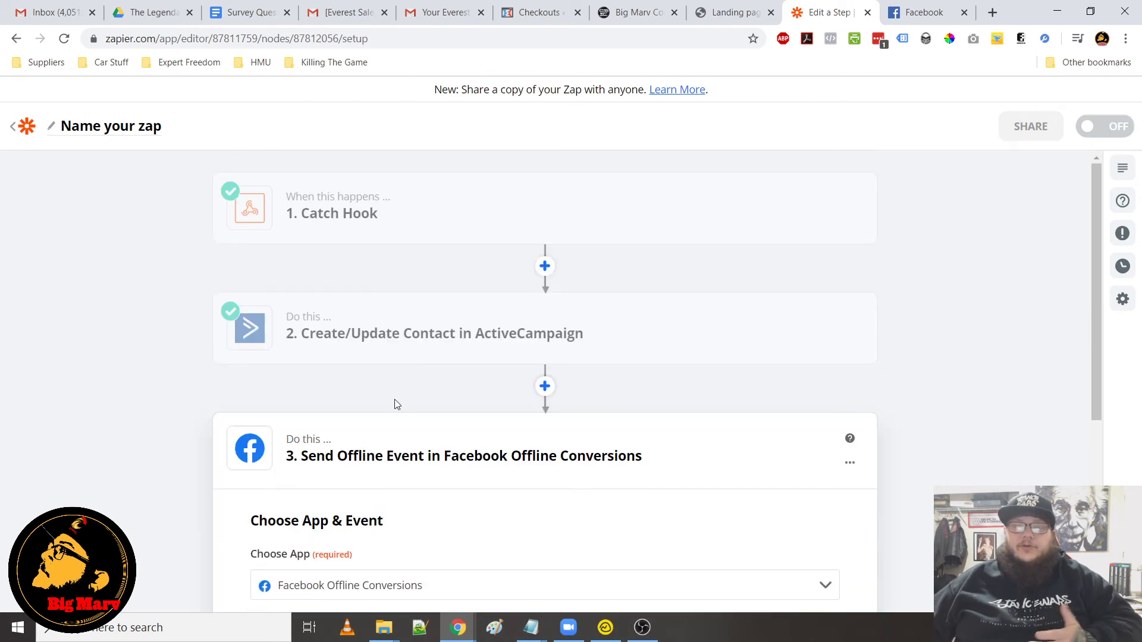